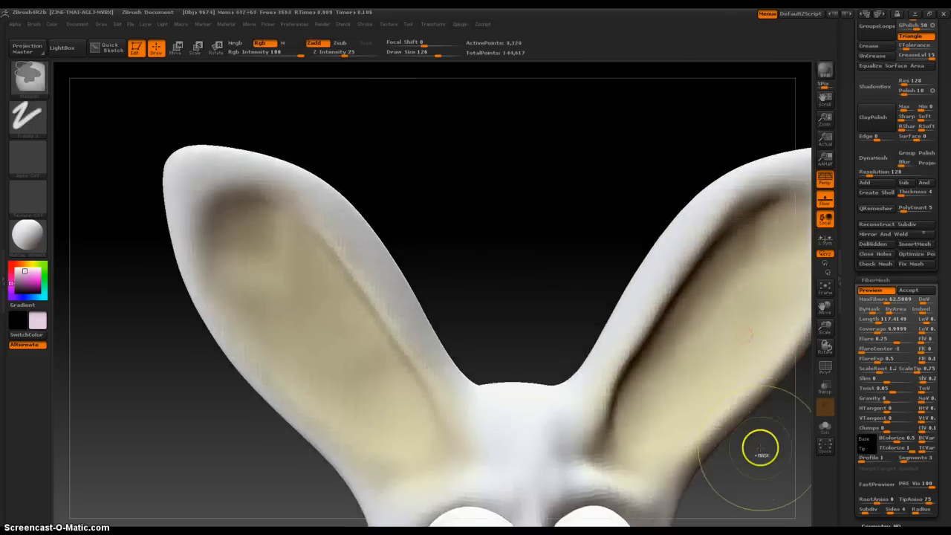
# Examine the bunny model from its ears down to the fur preview on the tail
pyautogui.keyDown('ctrl'); pyautogui.moveTo(760, 446); pyautogui.dragTo(745, 389, button='right'); pyautogui.keyUp('ctrl')
pyautogui.keyDown('alt'); pyautogui.moveTo(616, 402); pyautogui.dragTo(573, 273); pyautogui.keyUp('alt')
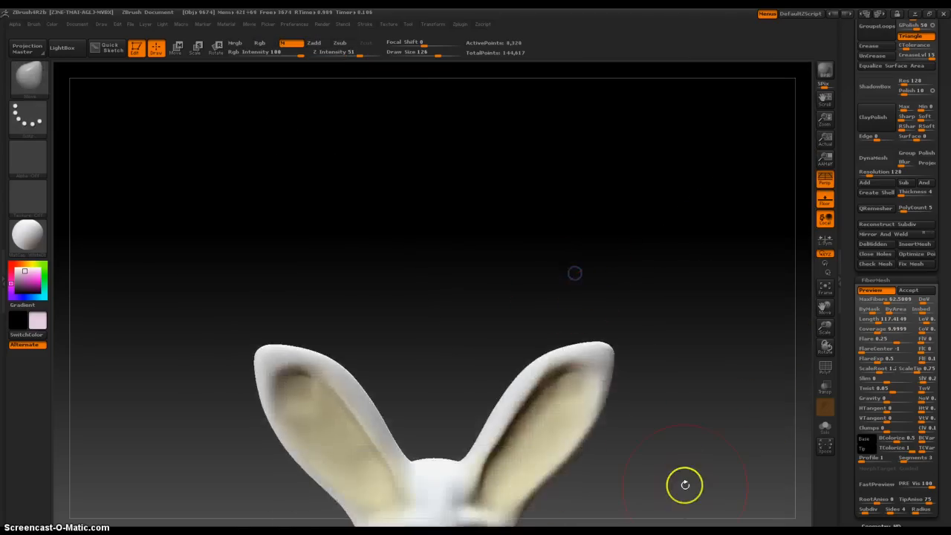
pyautogui.keyDown('alt'); pyautogui.moveTo(686, 484); pyautogui.dragTo(639, 297); pyautogui.keyUp('alt')
pyautogui.keyDown('alt'); pyautogui.moveTo(609, 352); pyautogui.dragTo(672, 264); pyautogui.keyUp('alt')
pyautogui.keyDown('ctrl'); pyautogui.moveTo(672, 265); pyautogui.dragTo(665, 365, button='right'); pyautogui.keyUp('ctrl')
pyautogui.keyDown('alt'); pyautogui.moveTo(627, 236); pyautogui.dragTo(705, 365); pyautogui.keyUp('alt')
pyautogui.moveTo(680, 283)
pyautogui.keyDown('alt'); pyautogui.mouseDown()
pyautogui.moveTo(680, 343)
pyautogui.moveTo(651, 329)
pyautogui.moveTo(607, 335)
pyautogui.moveTo(604, 371)
pyautogui.moveTo(621, 253)
pyautogui.moveTo(611, 270)
pyautogui.moveTo(687, 284)
pyautogui.mouseUp(); pyautogui.keyUp('alt')
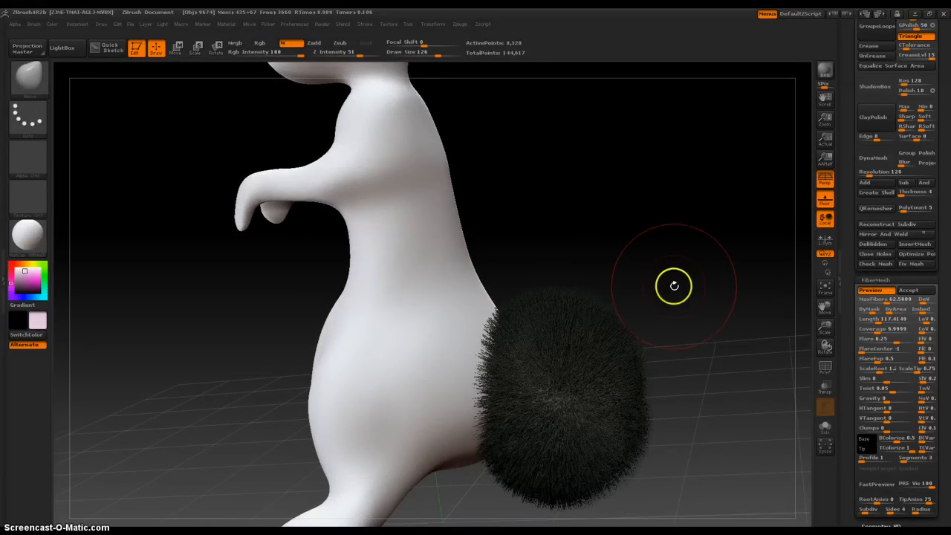
pyautogui.moveTo(671, 289); pyautogui.dragTo(657, 242)
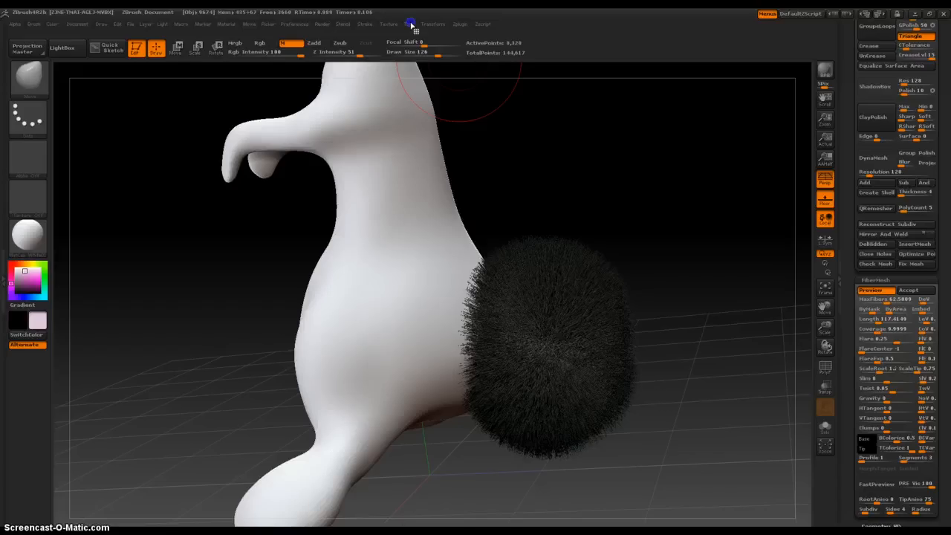
# Save the bunny tool over the existing Valentines_Bunny.ZTL file in the Valentines2012 folder
pyautogui.click(411, 25)
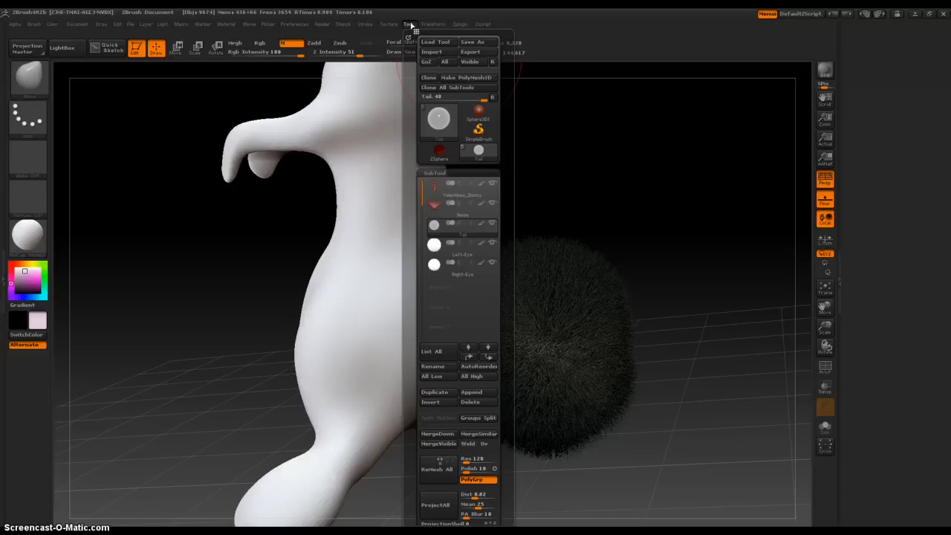
pyautogui.click(471, 52)
pyautogui.click(411, 25)
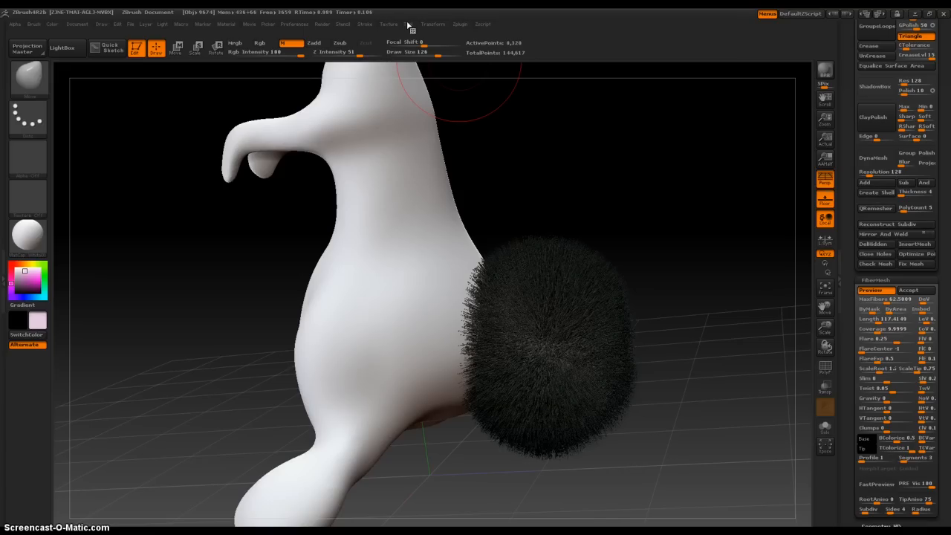
pyautogui.click(411, 24)
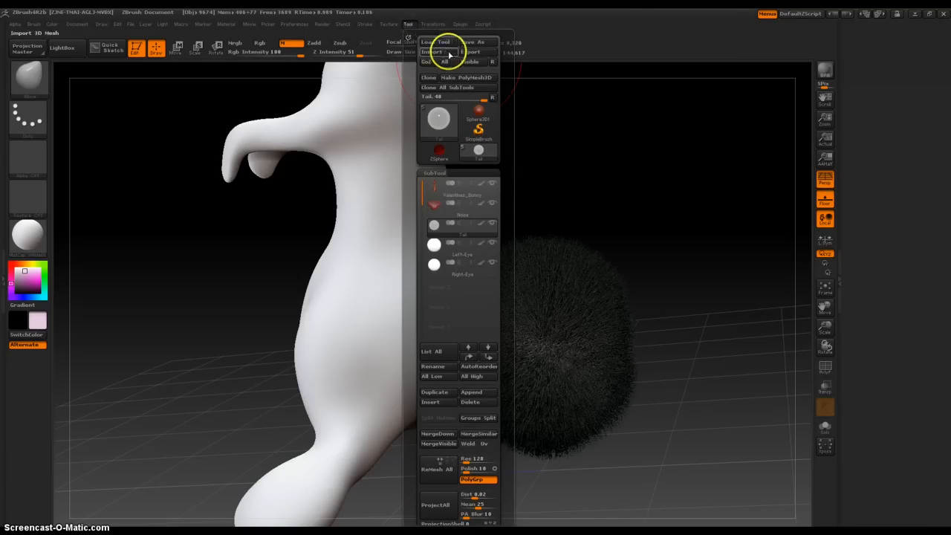
pyautogui.click(469, 43)
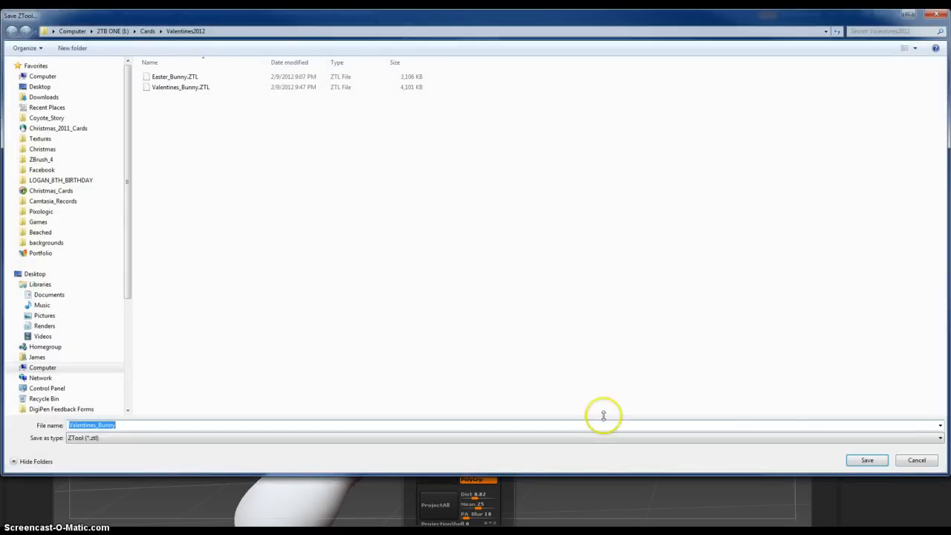
pyautogui.click(866, 459)
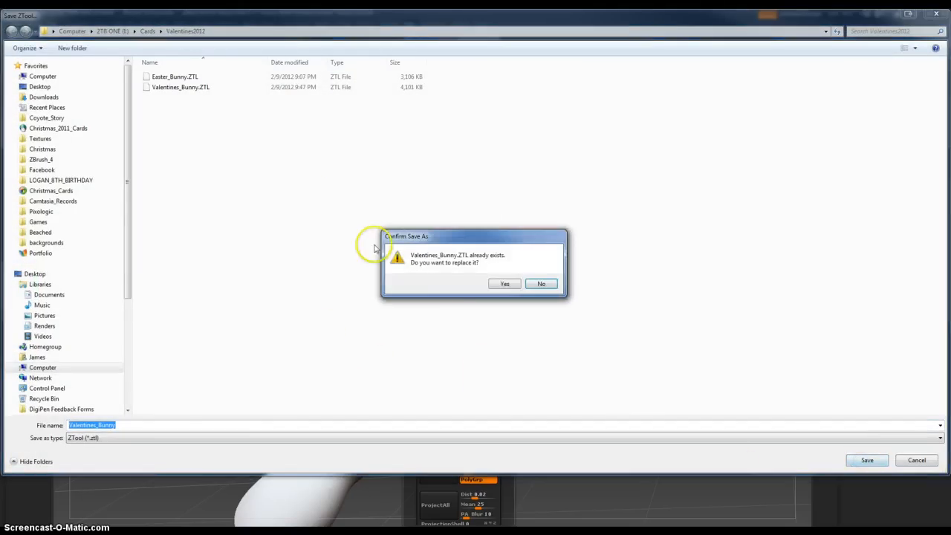
pyautogui.click(505, 285)
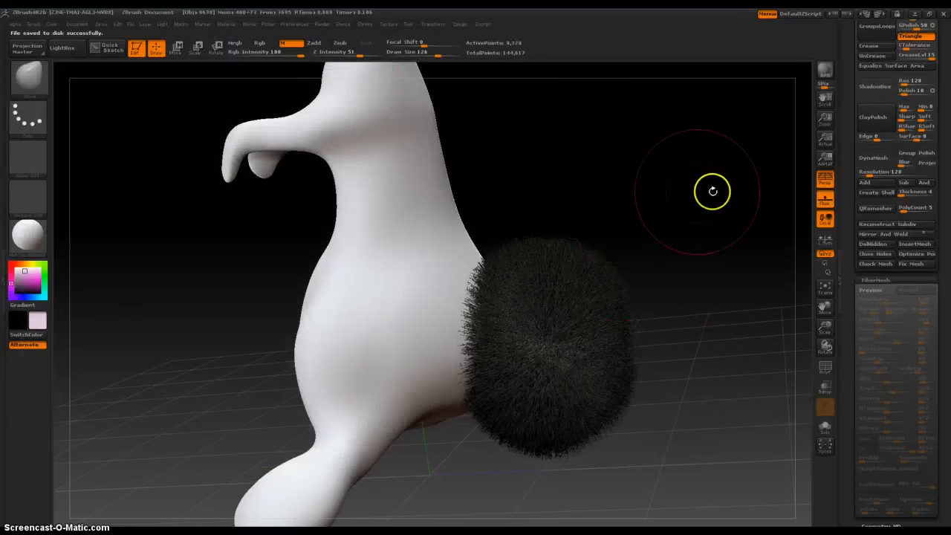
# Turn the tail's FiberMesh preview back on, reduce MaxFibers to 0.0933, and test it with a BPR render
pyautogui.moveTo(573, 285); pyautogui.dragTo(632, 267)
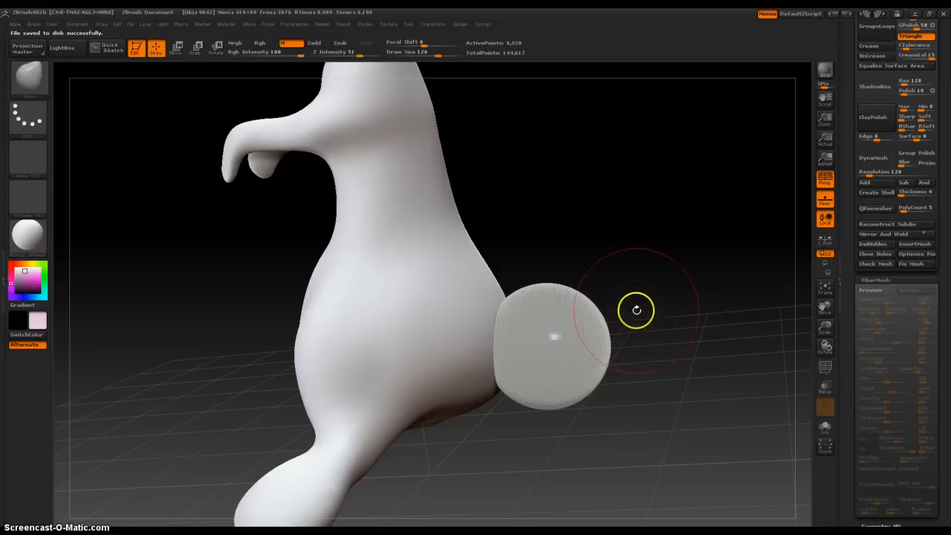
pyautogui.click(870, 290)
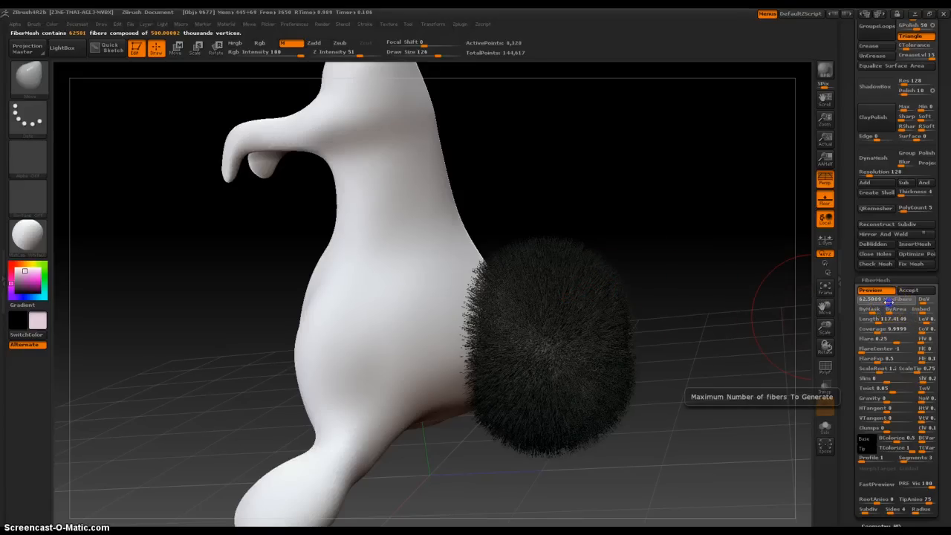
pyautogui.moveTo(888, 300); pyautogui.dragTo(863, 304)
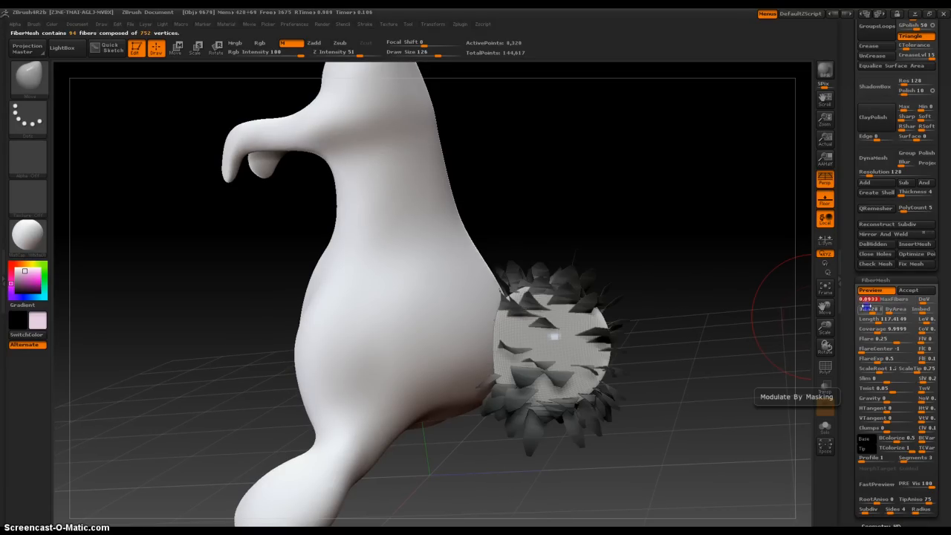
pyautogui.moveTo(711, 355); pyautogui.dragTo(760, 310)
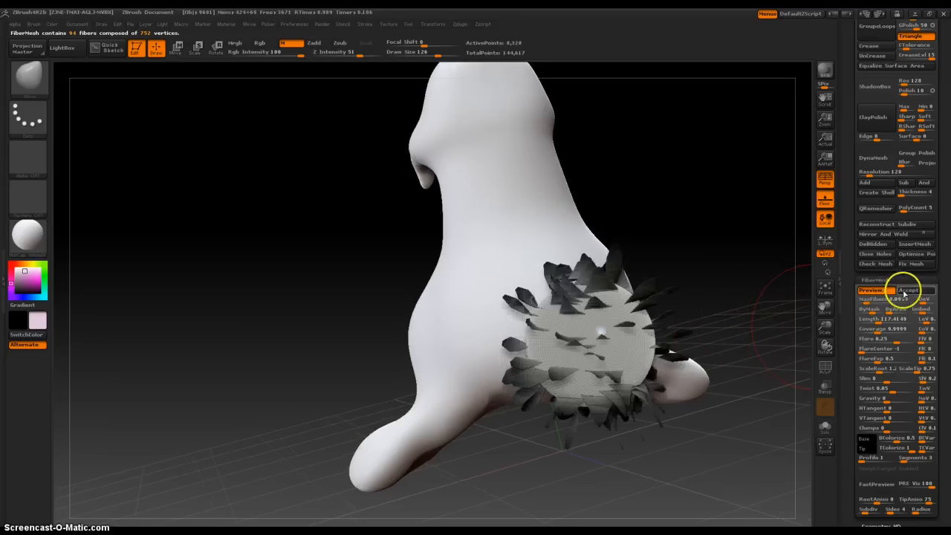
pyautogui.click(826, 69)
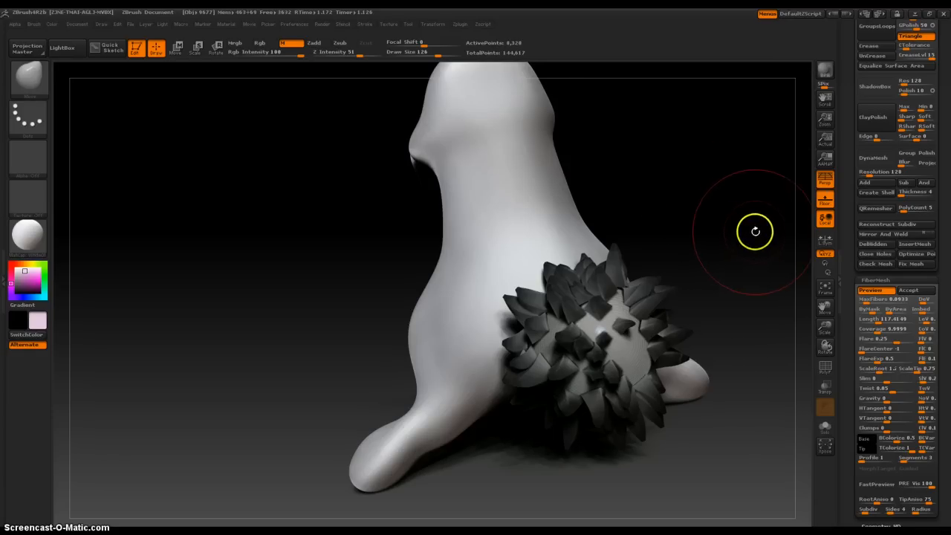
pyautogui.moveTo(753, 233); pyautogui.dragTo(780, 236)
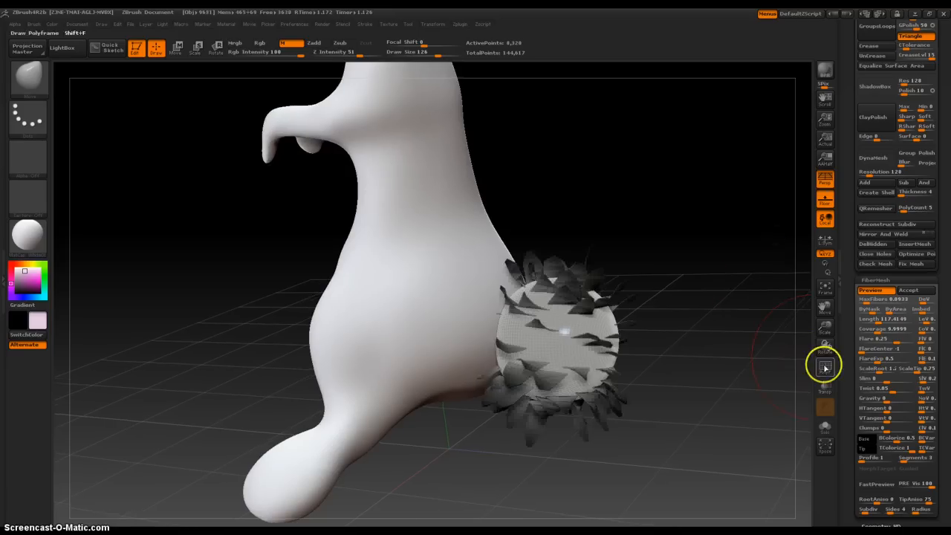
# Set the fiber base color to pale blue (RGB 191, 206, 243) and accept the FiberMesh on the tail
pyautogui.click(865, 439)
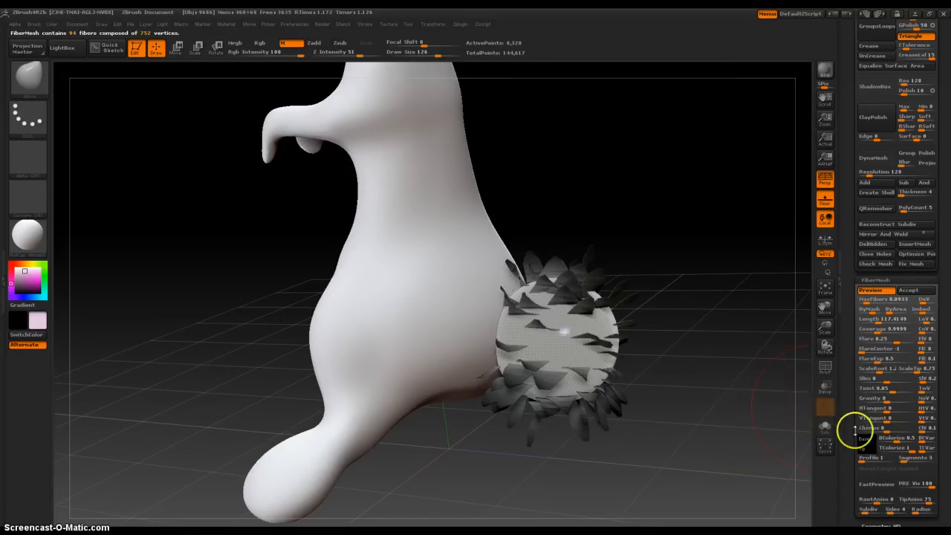
pyautogui.click(866, 443)
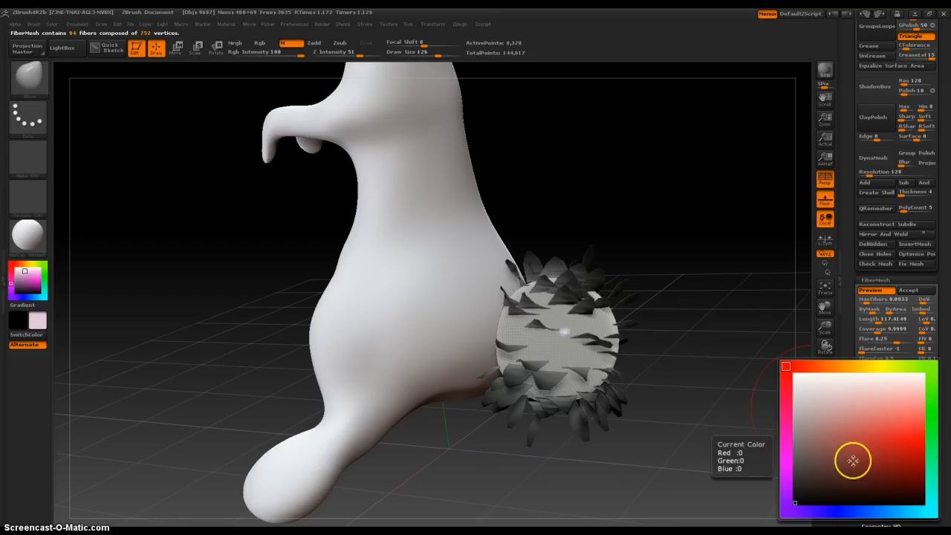
pyautogui.click(862, 512)
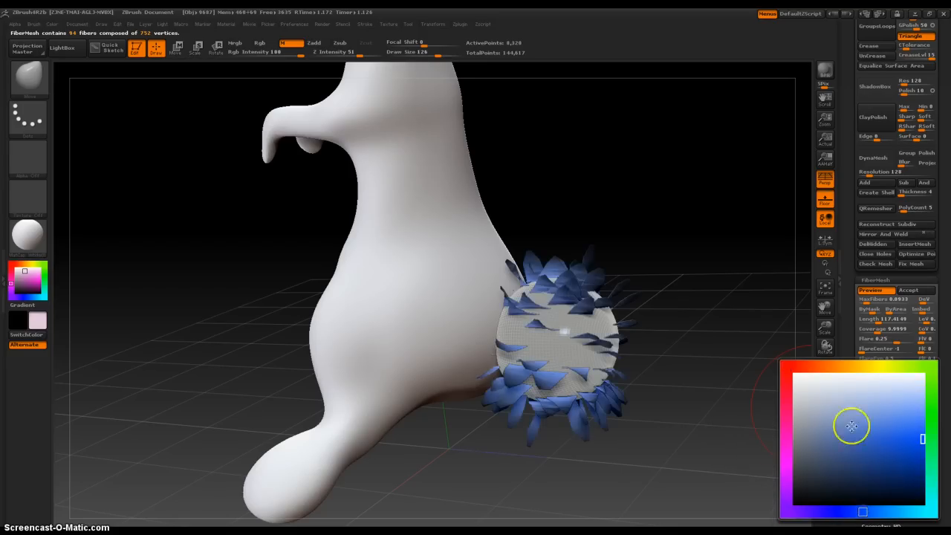
pyautogui.click(876, 391)
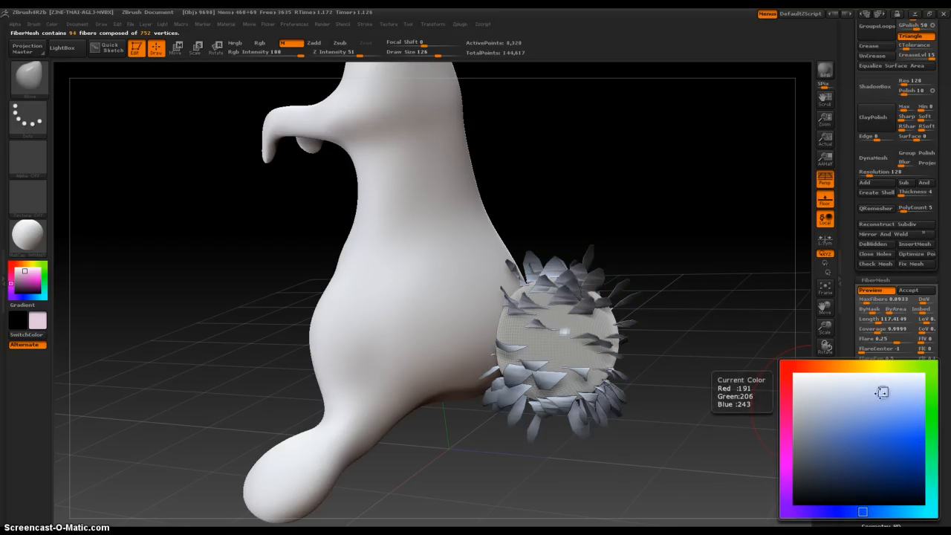
pyautogui.click(907, 291)
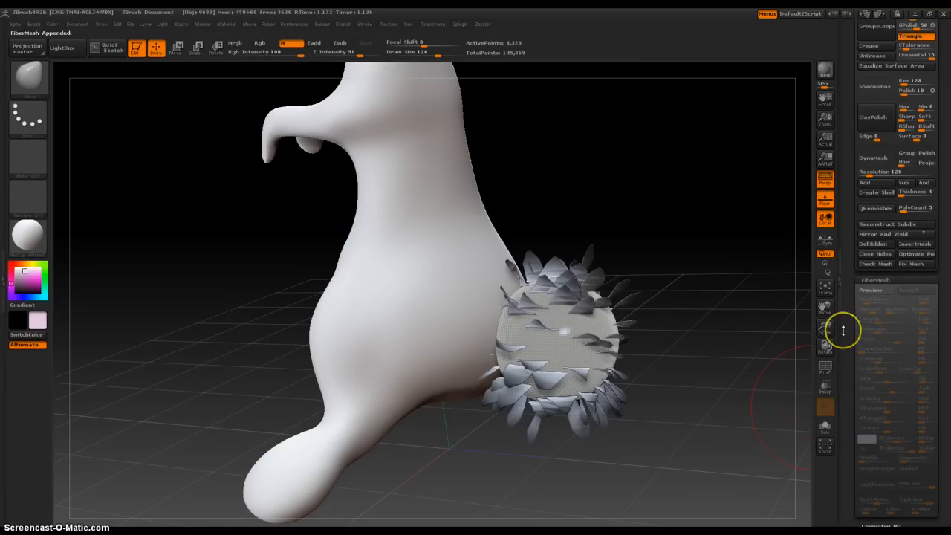
# Render the accepted tail fibers with BPR and inspect the tail from behind
pyautogui.click(824, 70)
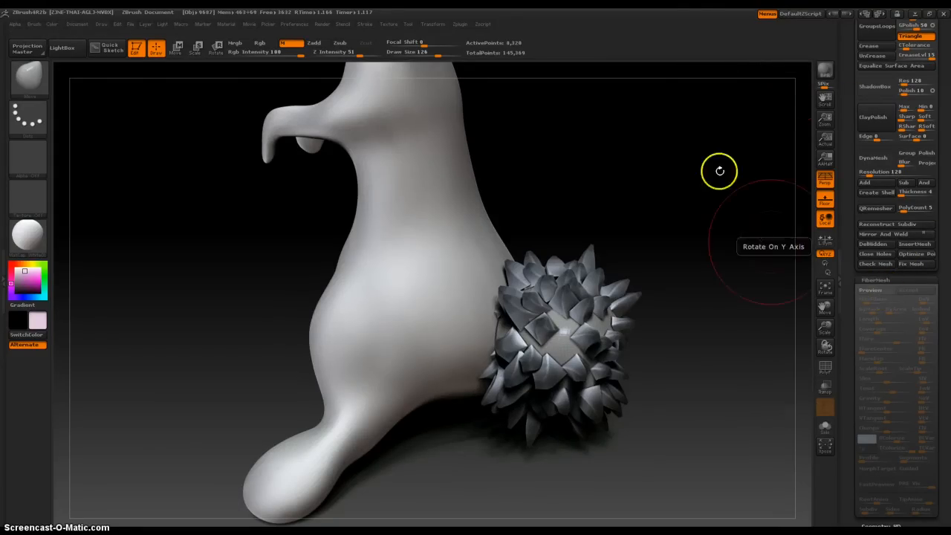
pyautogui.click(823, 69)
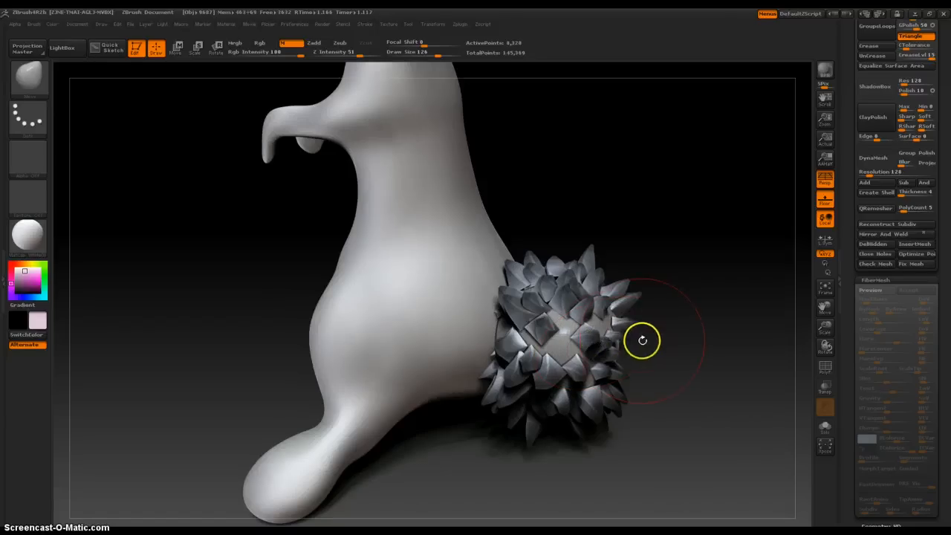
pyautogui.moveTo(673, 333); pyautogui.dragTo(643, 355)
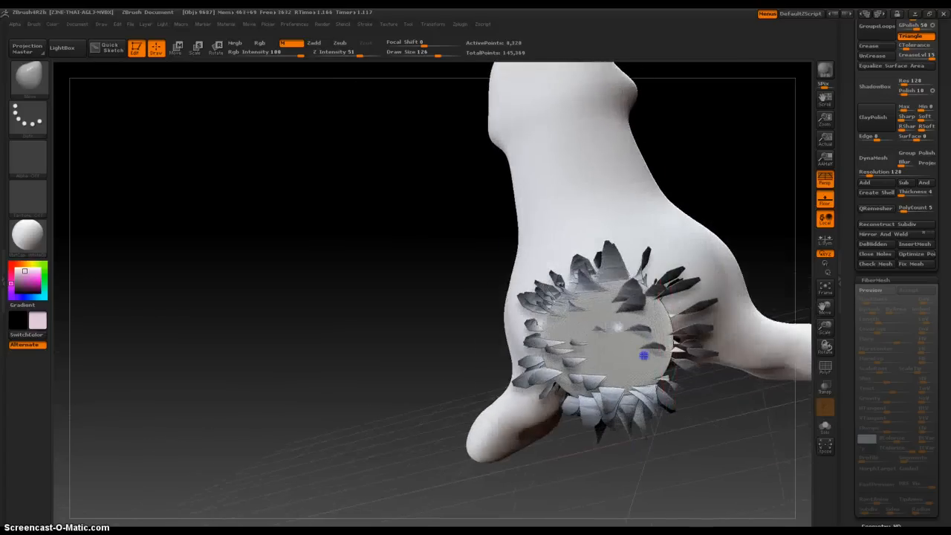
# Preview a new FiberMesh on the tail with MaxFibers at 6.5351 and accept it without activating Fast Preview
pyautogui.click(871, 292)
pyautogui.click(878, 300)
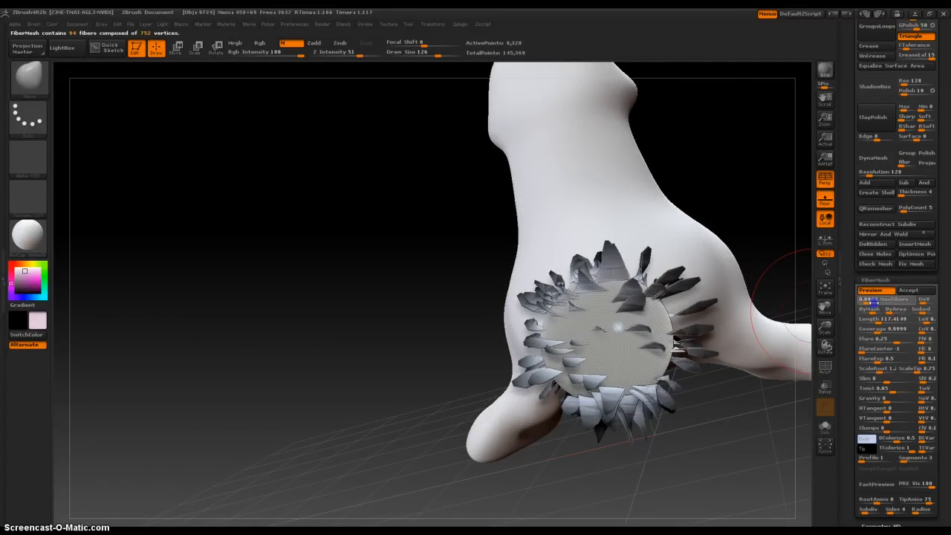
pyautogui.write('6.5351')
pyautogui.press('Return')
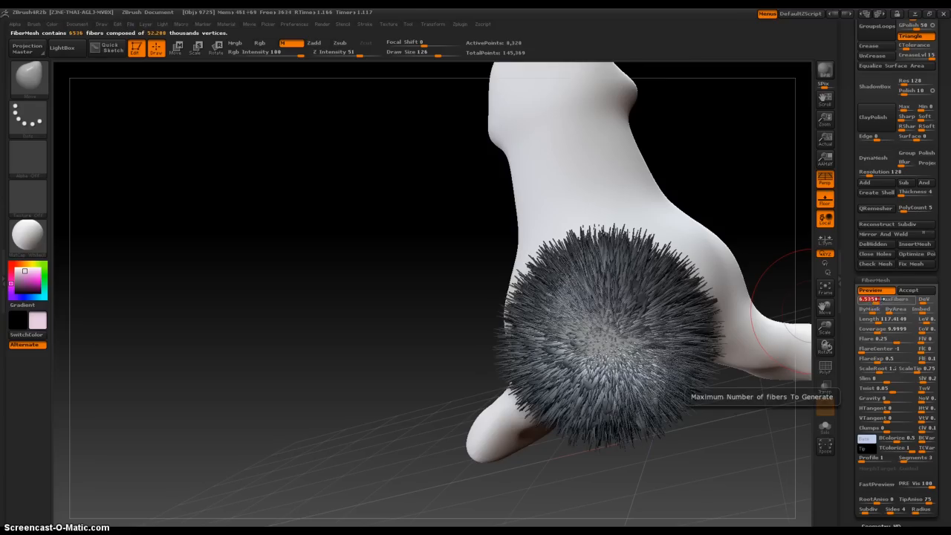
pyautogui.click(912, 292)
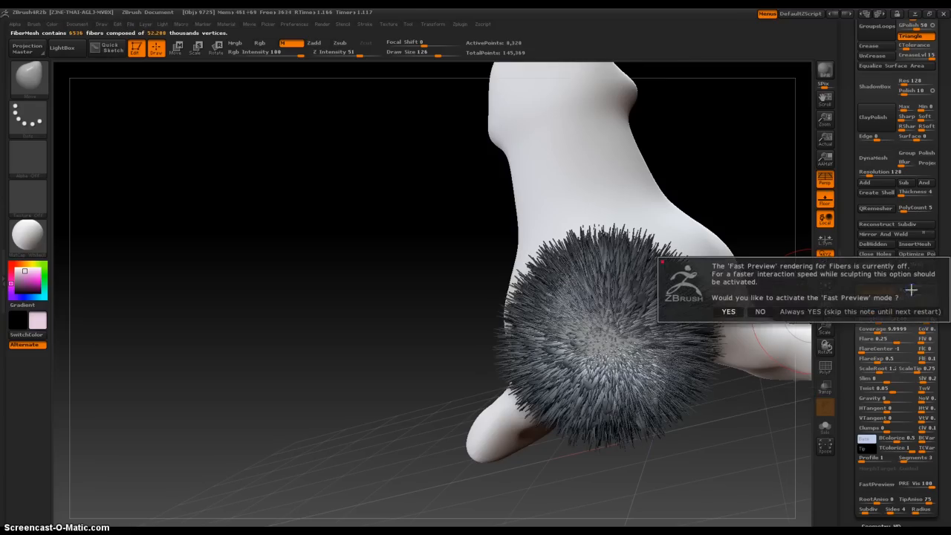
pyautogui.click(757, 311)
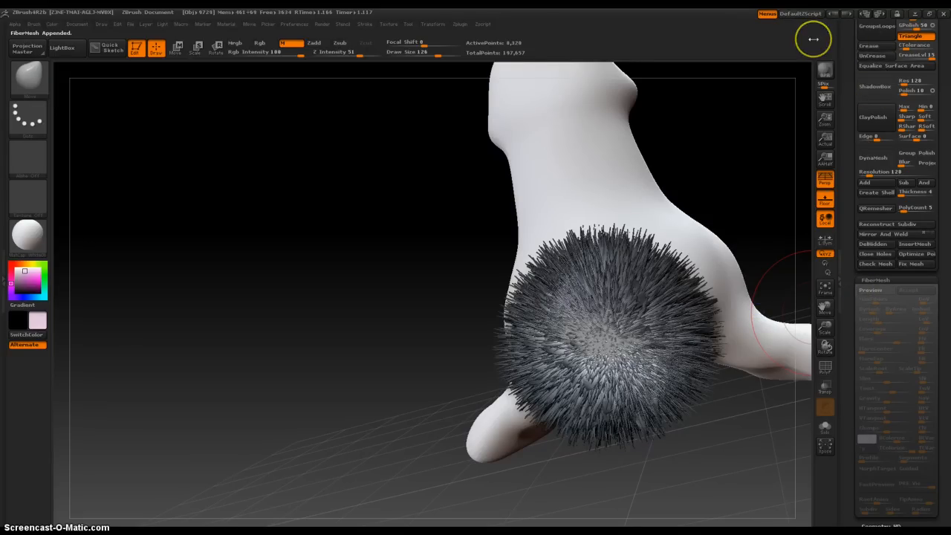
# Render the denser tail fur with BPR up close and again with the whole bunny in frame
pyautogui.press('shift')
pyautogui.hotkey('shift', 'r')
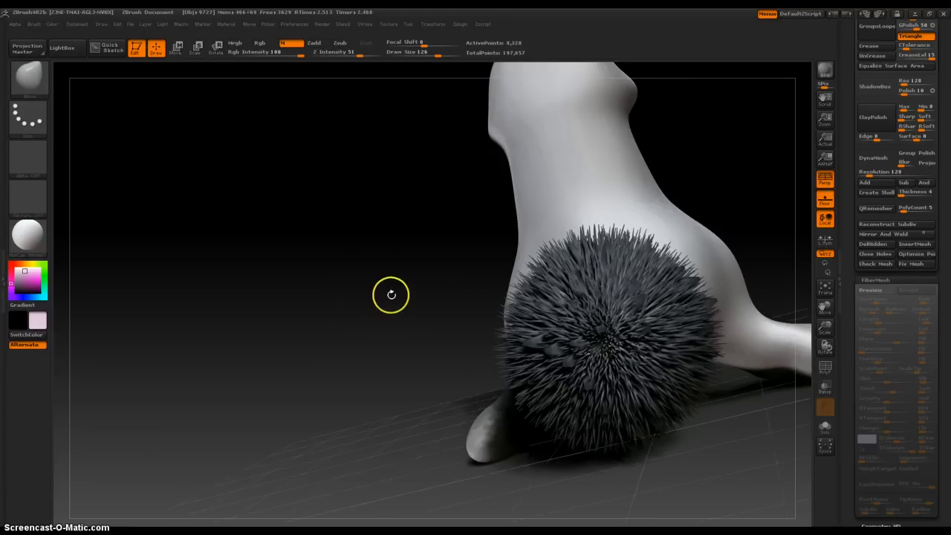
pyautogui.moveTo(391, 292); pyautogui.dragTo(394, 307)
pyautogui.moveTo(402, 252); pyautogui.dragTo(406, 326)
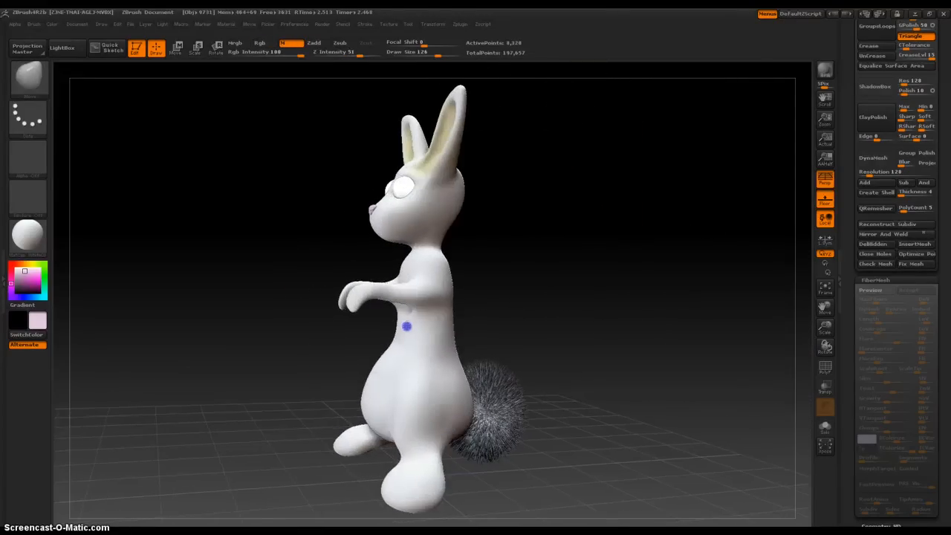
pyautogui.hotkey('shift', 'r')
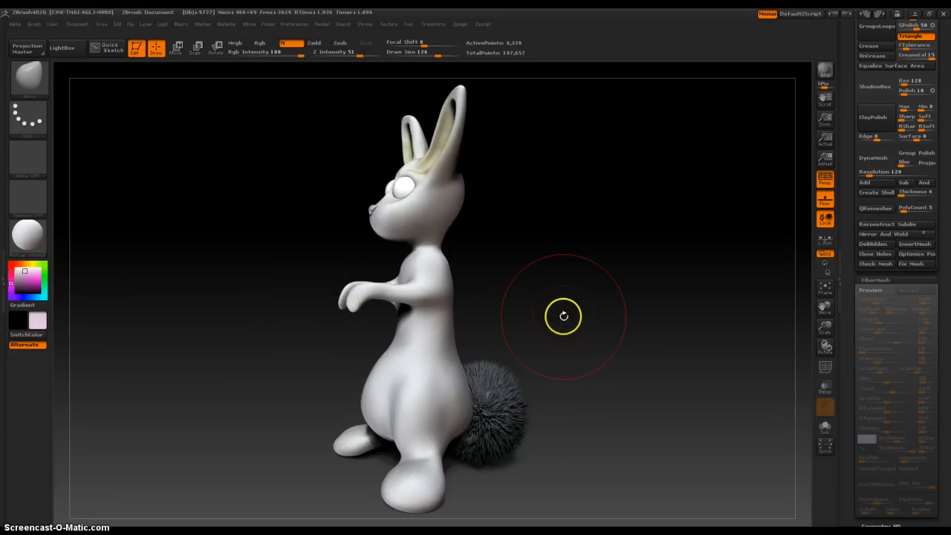
pyautogui.moveTo(543, 267); pyautogui.dragTo(562, 273)
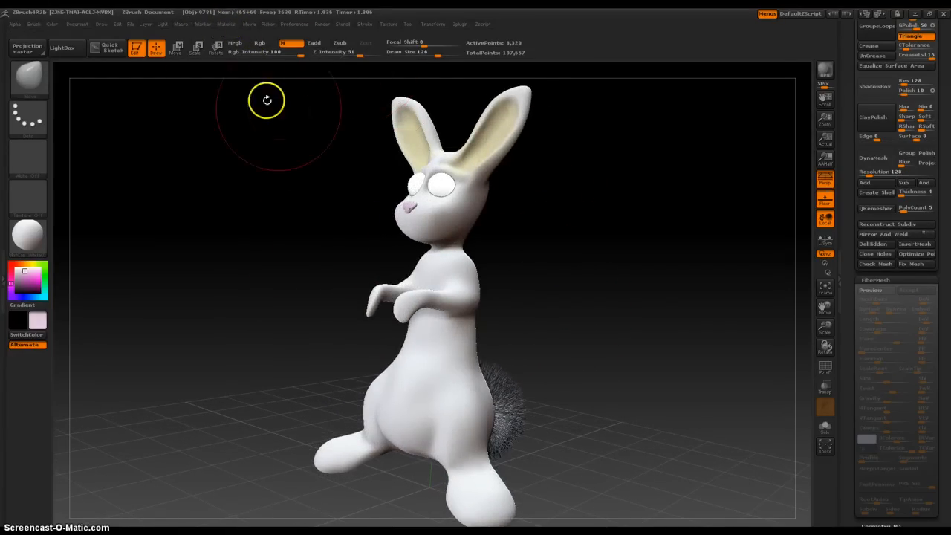
# Expand the LightCap settings in the Light palette and dock the palette in the side tray
pyautogui.click(162, 25)
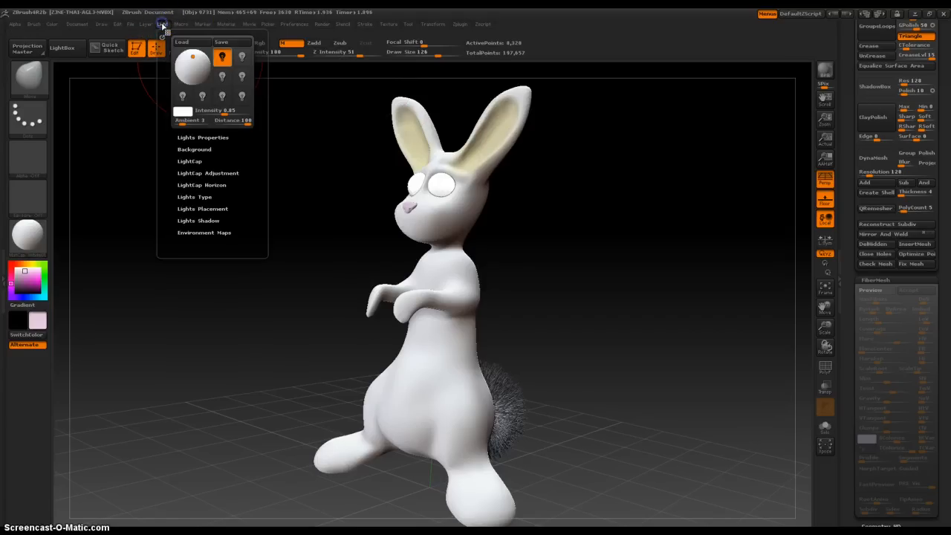
pyautogui.click(190, 161)
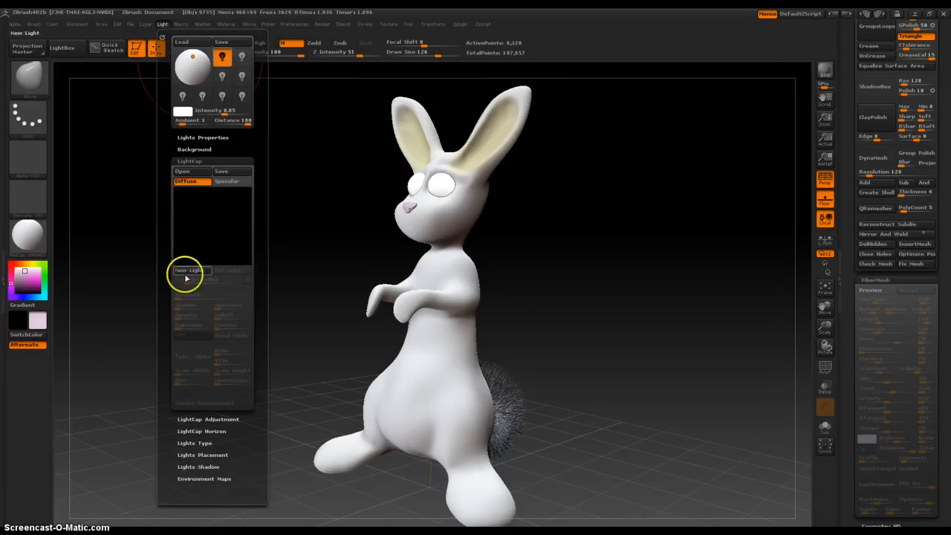
pyautogui.click(185, 269)
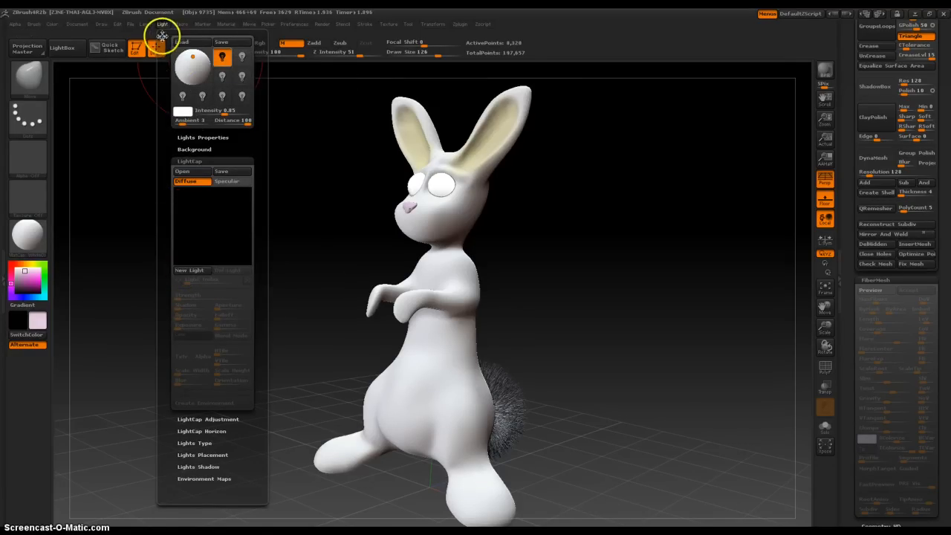
pyautogui.moveTo(159, 38); pyautogui.dragTo(858, 98)
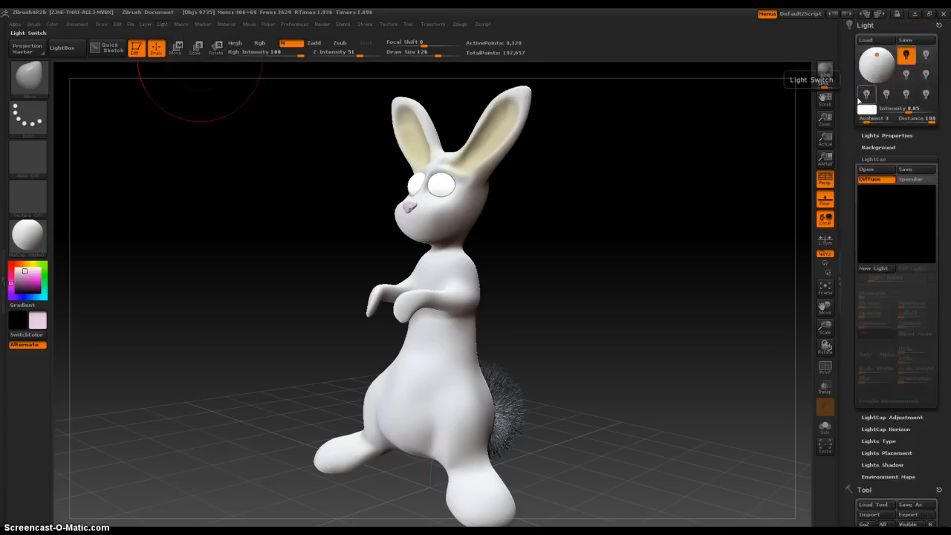
# Create a new LightCap light at the centre of the diffuse preview and raise its Strength to 20
pyautogui.click(875, 269)
pyautogui.moveTo(877, 256); pyautogui.dragTo(897, 223)
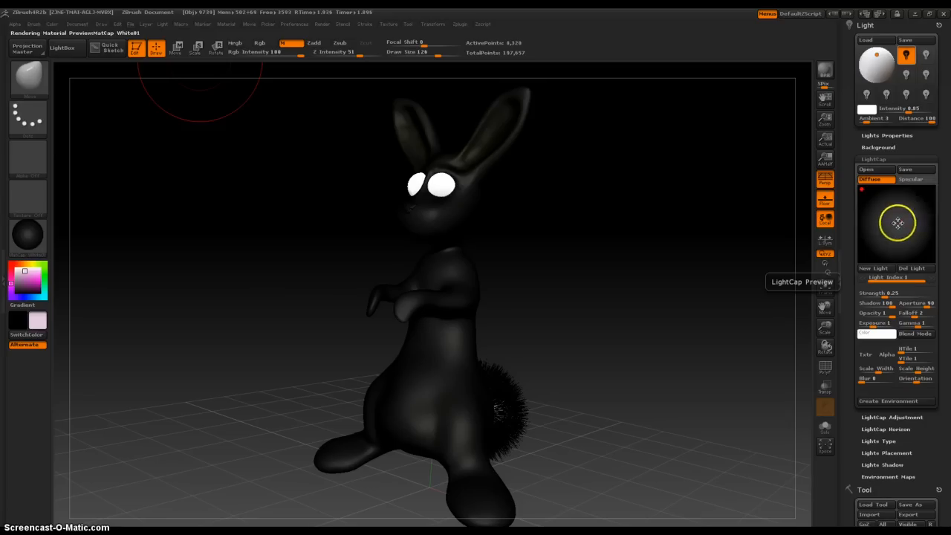
pyautogui.click(885, 293)
pyautogui.moveTo(891, 294); pyautogui.dragTo(941, 294)
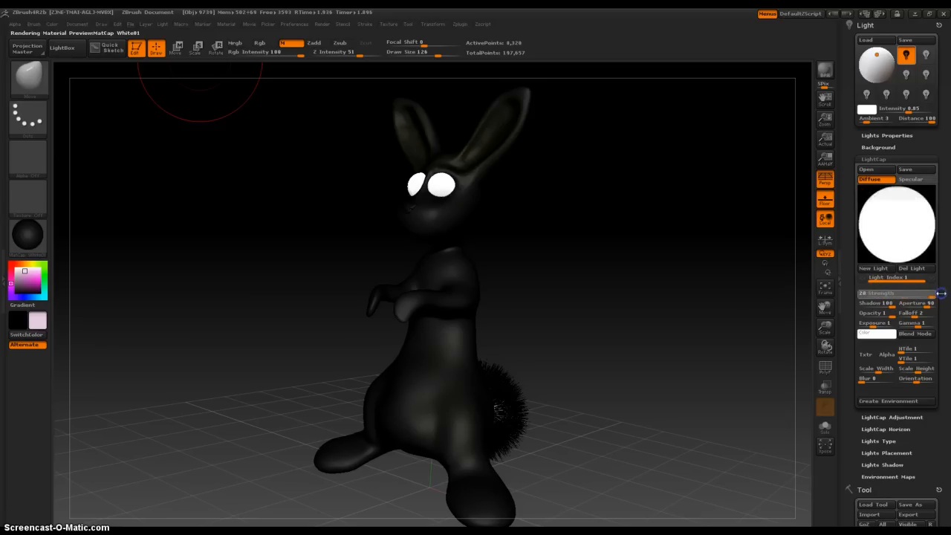
# Lower the LightCap light's Strength to 1.475 and change its colour to red
pyautogui.moveTo(626, 233); pyautogui.dragTo(617, 267)
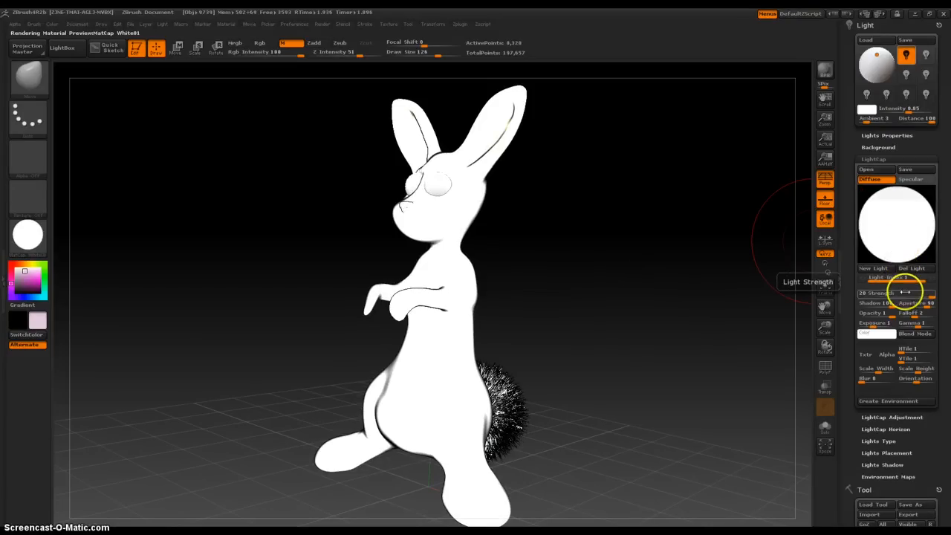
pyautogui.moveTo(905, 292); pyautogui.dragTo(897, 293)
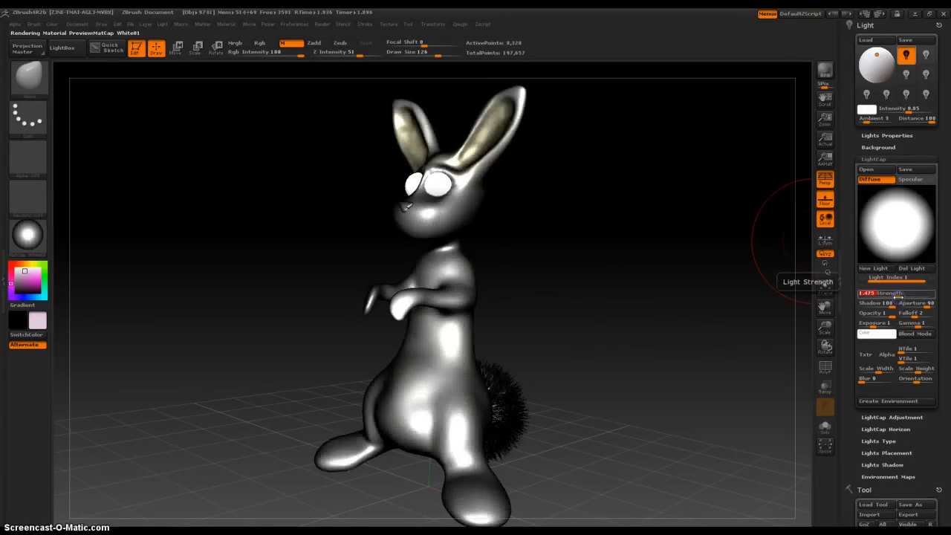
pyautogui.click(876, 333)
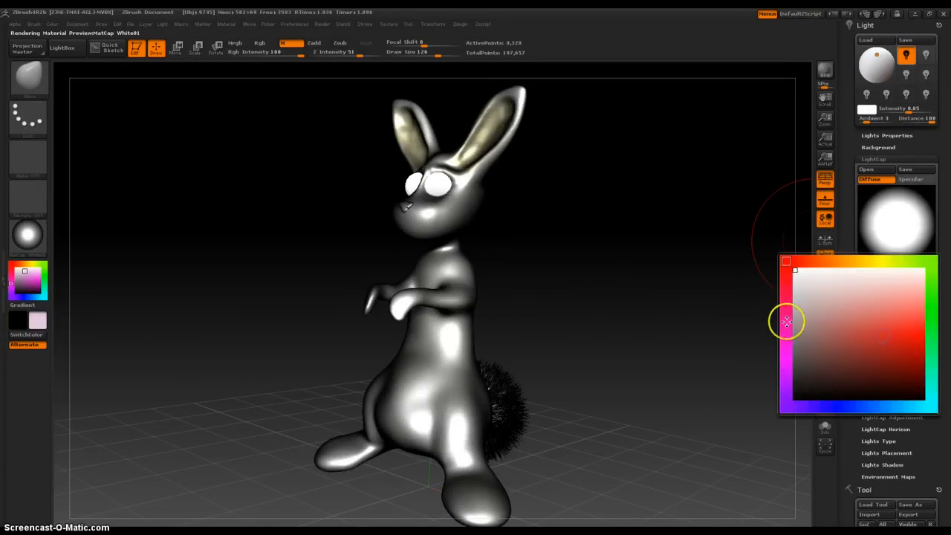
pyautogui.click(920, 342)
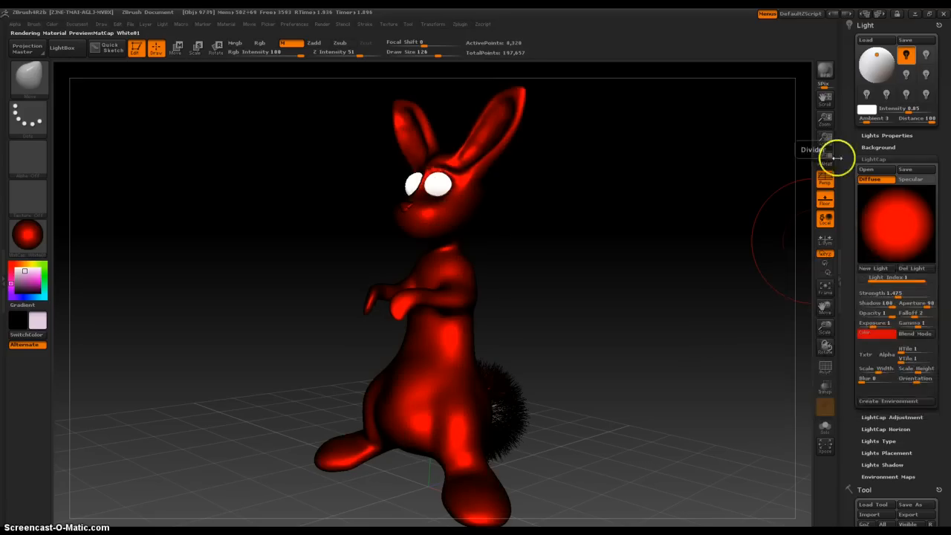
# Move the red light to the lower part of the LightCap sphere, with Strength 17.3284 and an Aperture of about 37
pyautogui.moveTo(881, 217); pyautogui.dragTo(899, 240)
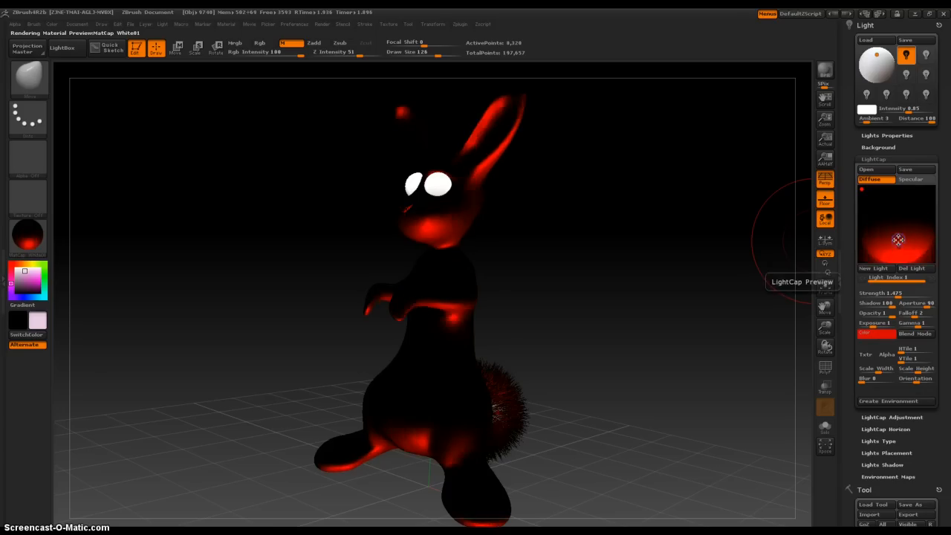
pyautogui.moveTo(901, 292); pyautogui.dragTo(907, 297)
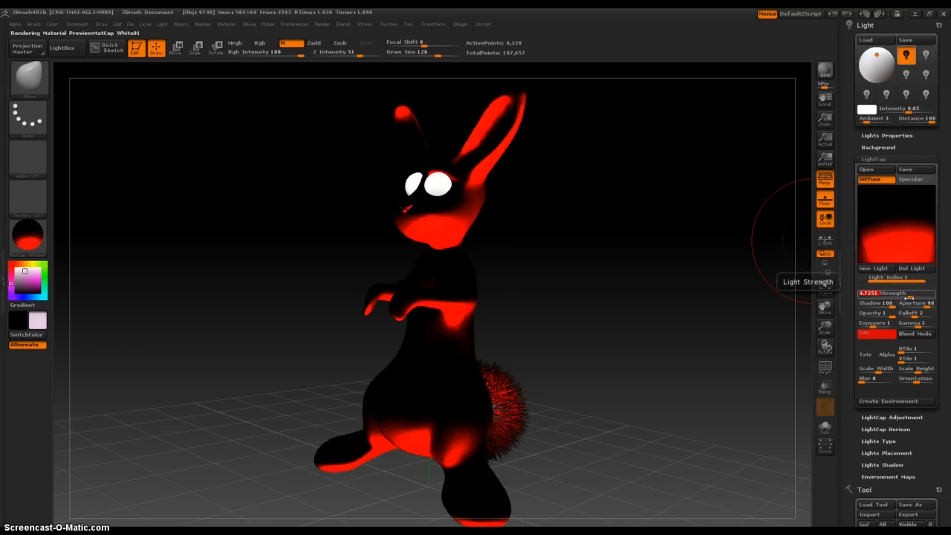
pyautogui.moveTo(893, 301); pyautogui.dragTo(915, 308)
pyautogui.moveTo(657, 272); pyautogui.dragTo(631, 264)
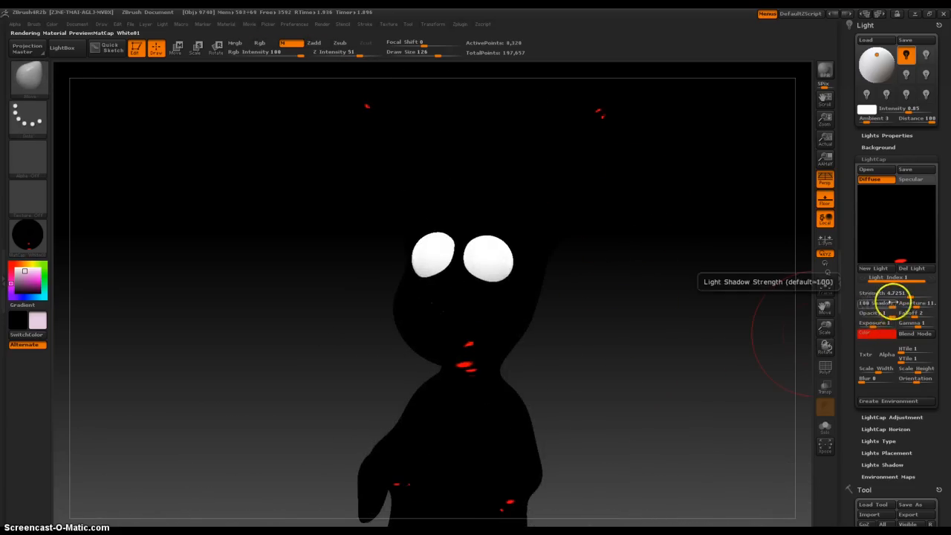
pyautogui.moveTo(901, 294); pyautogui.dragTo(922, 307)
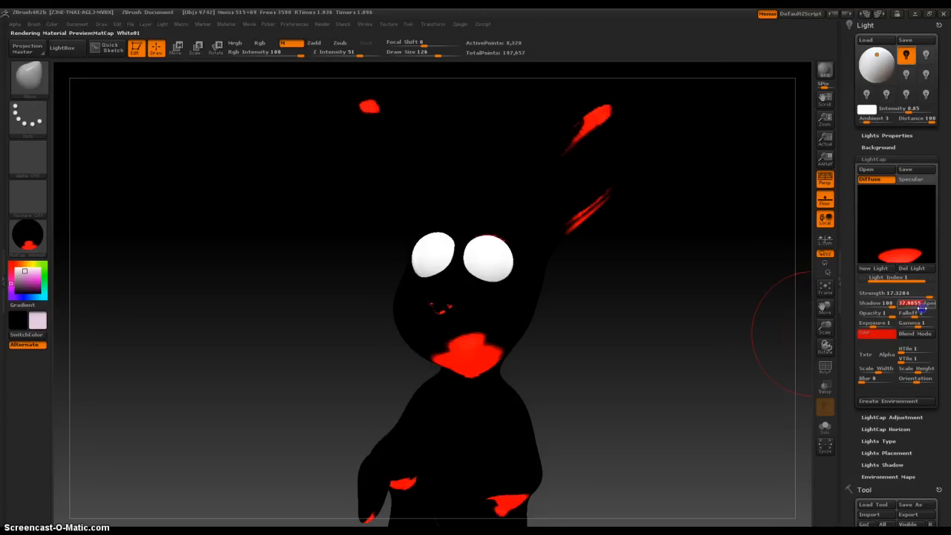
pyautogui.moveTo(896, 255); pyautogui.dragTo(892, 231)
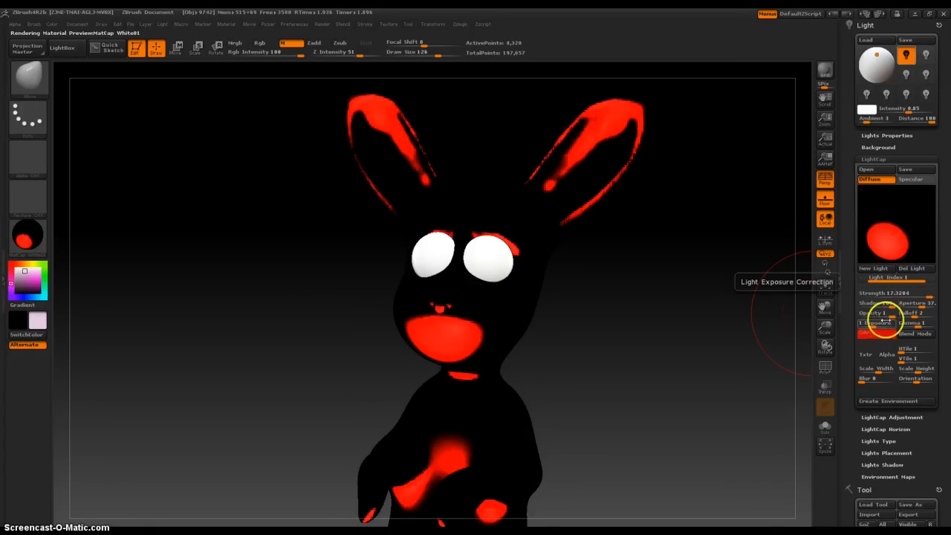
# Compare BPR renders of the bunny's head with the red light's Opacity at 0 and at 0.1774
pyautogui.moveTo(885, 318); pyautogui.dragTo(850, 318)
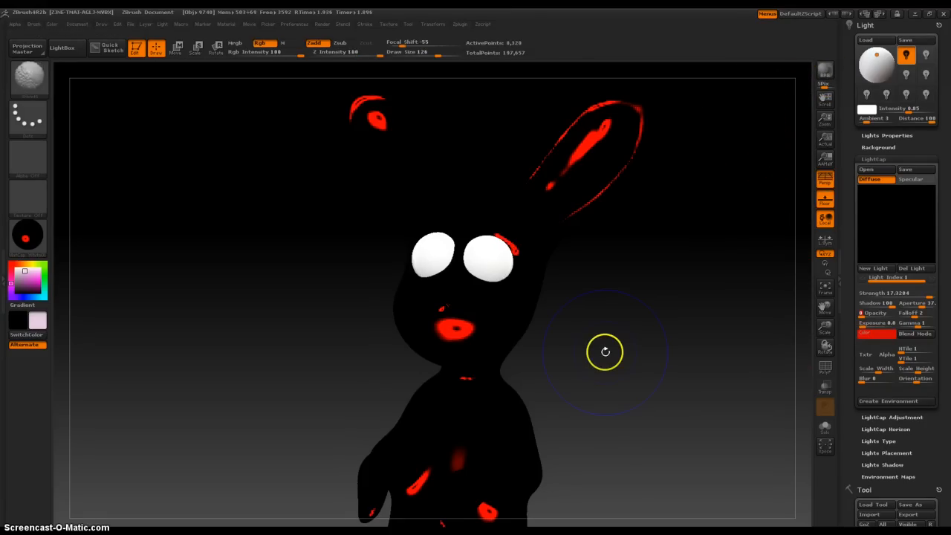
pyautogui.hotkey('shift', 'r')
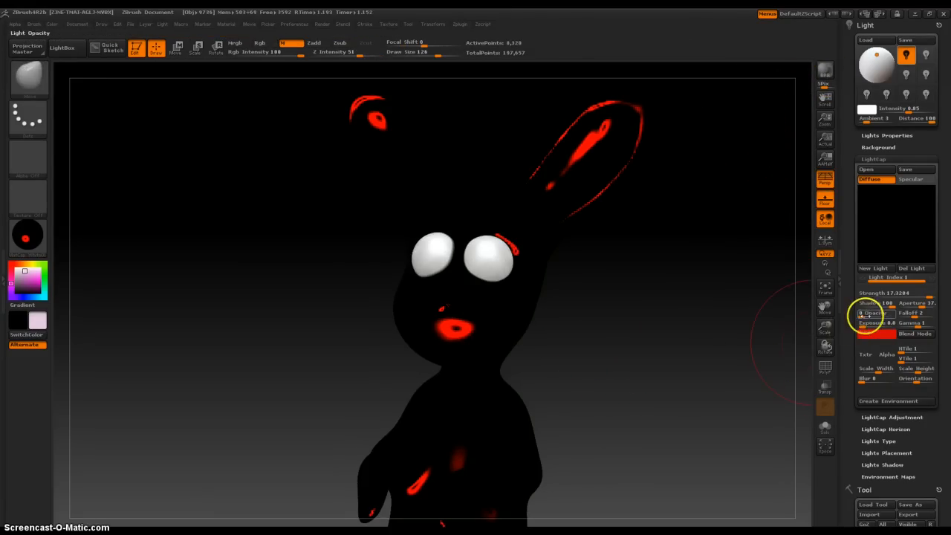
pyautogui.moveTo(861, 315); pyautogui.dragTo(866, 314)
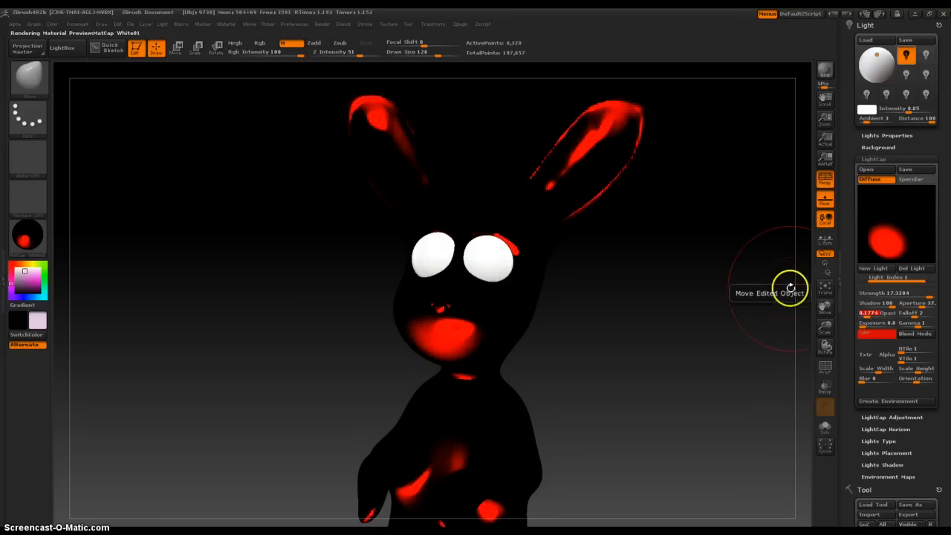
pyautogui.hotkey('shift', 'r')
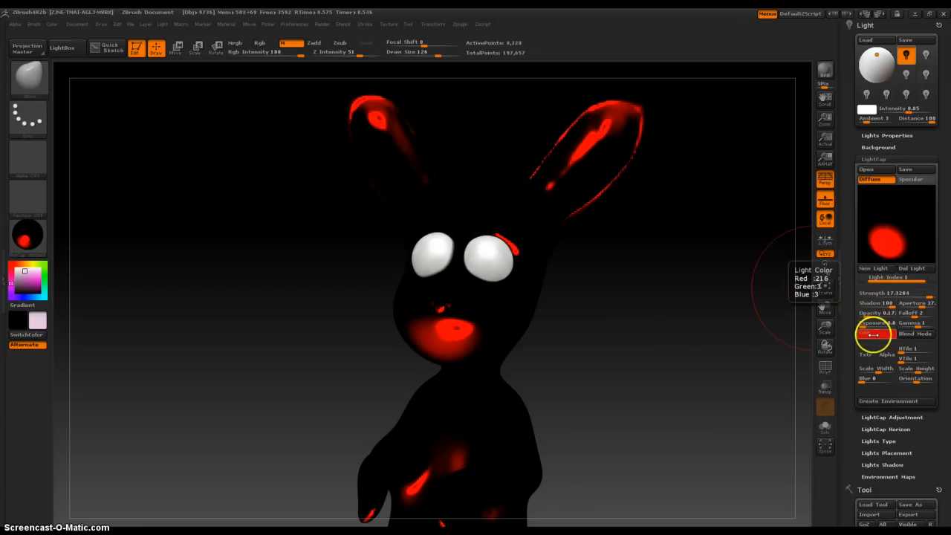
pyautogui.click(903, 336)
pyautogui.click(905, 331)
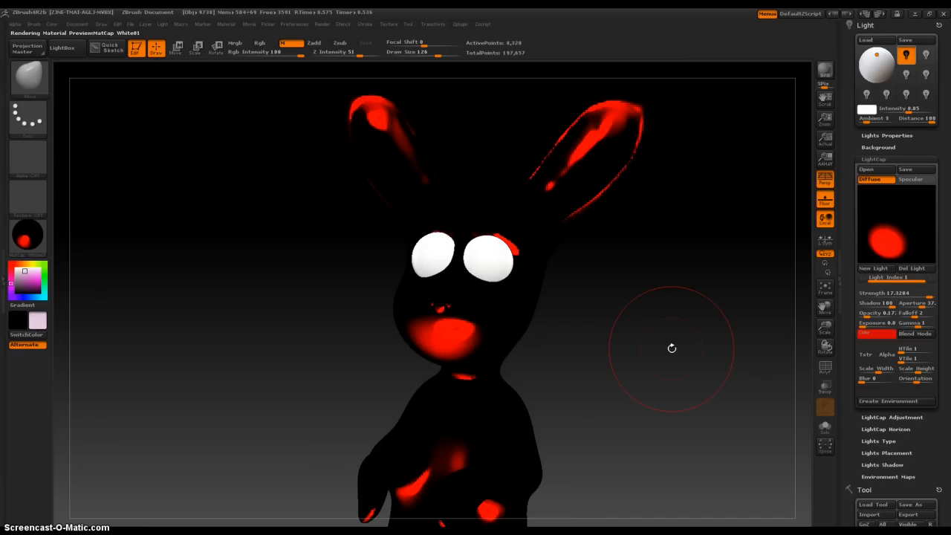
pyautogui.click(682, 355)
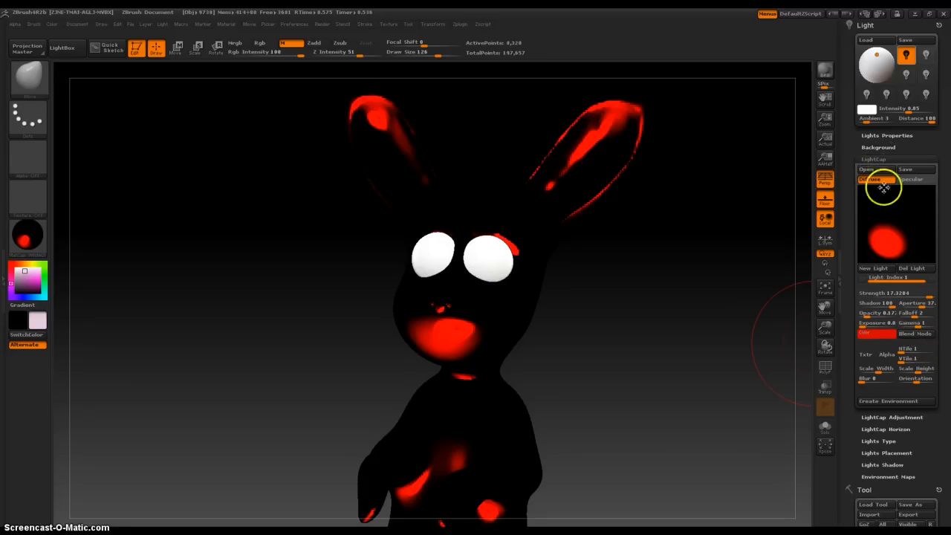
# Try the Replace(Normal), Lighten and Darken blend modes on the red light and set its Opacity to 1
pyautogui.click(914, 336)
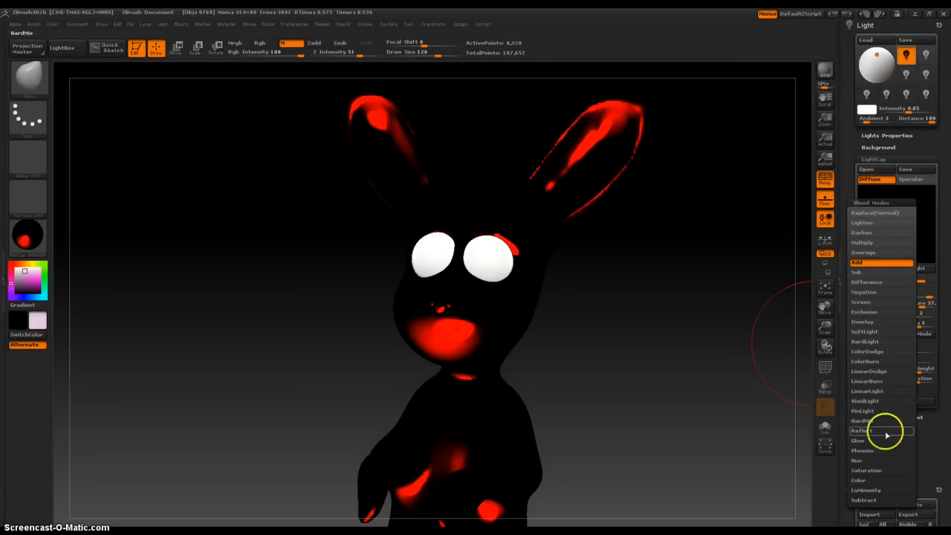
pyautogui.click(873, 214)
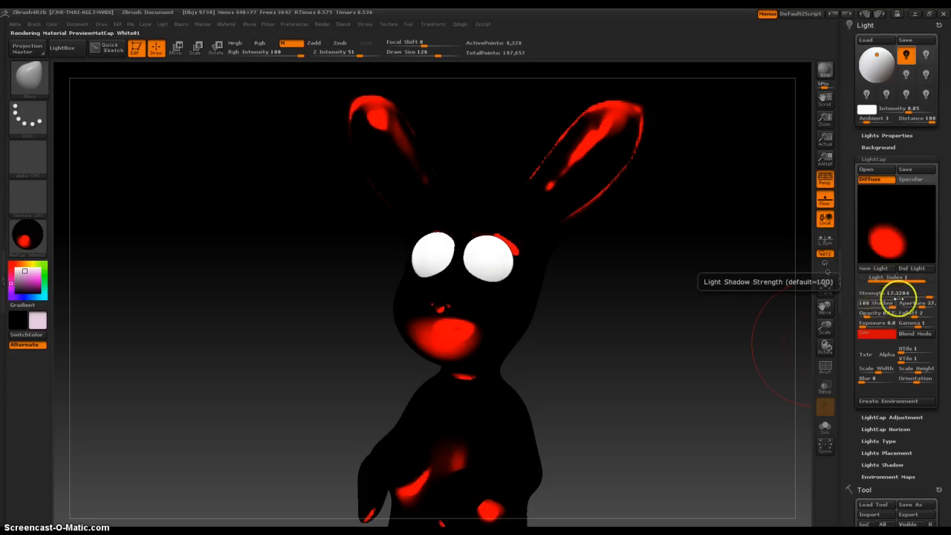
pyautogui.click(913, 339)
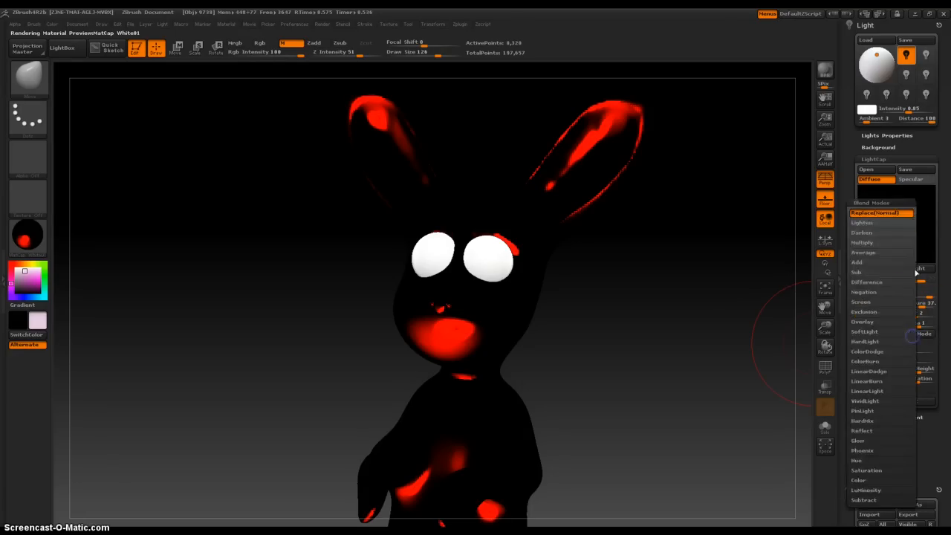
pyautogui.click(879, 215)
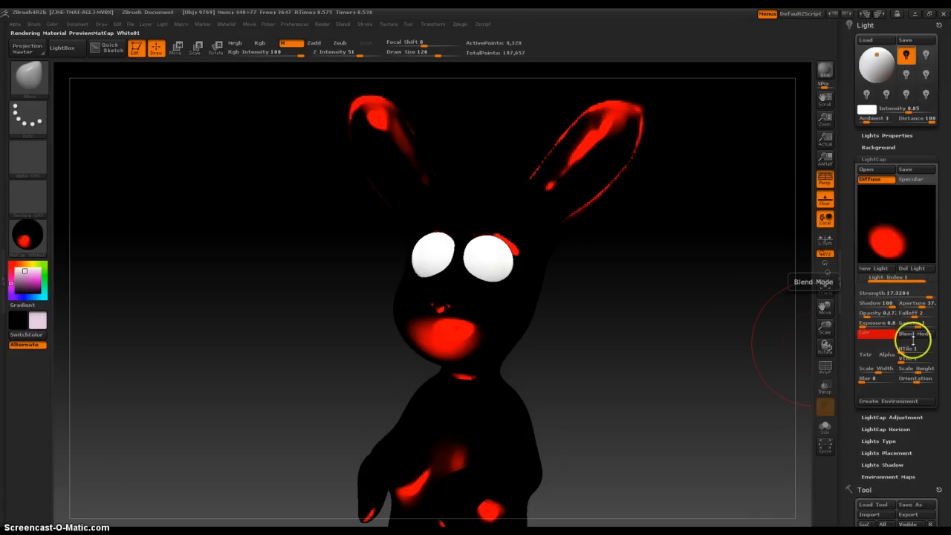
pyautogui.click(921, 336)
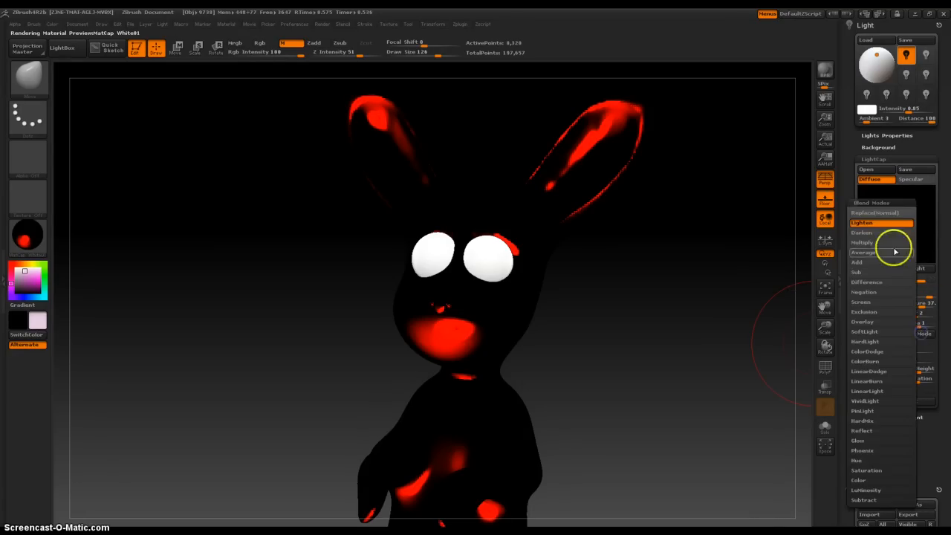
pyautogui.click(875, 229)
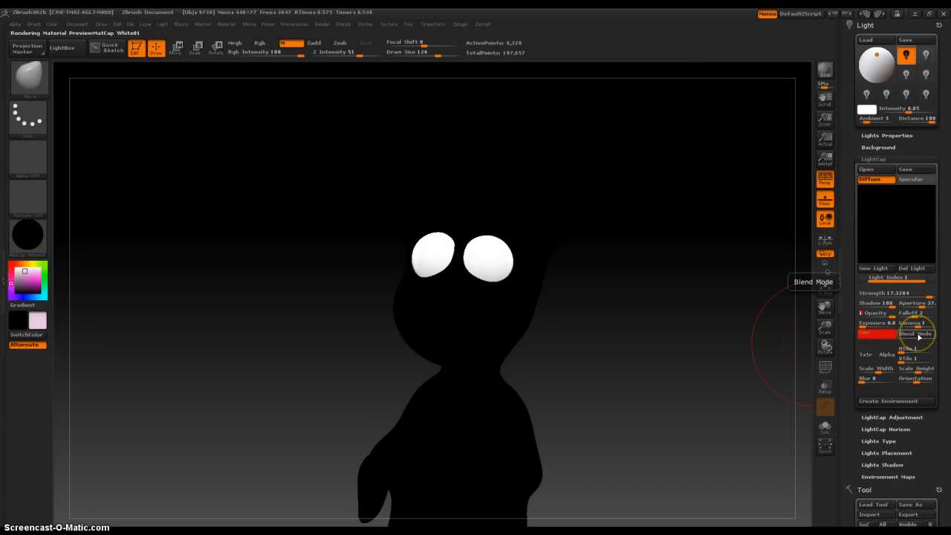
# Try the Multiply and Average blend modes on the red light, with its Exposure raised to about 10.5
pyautogui.click(911, 332)
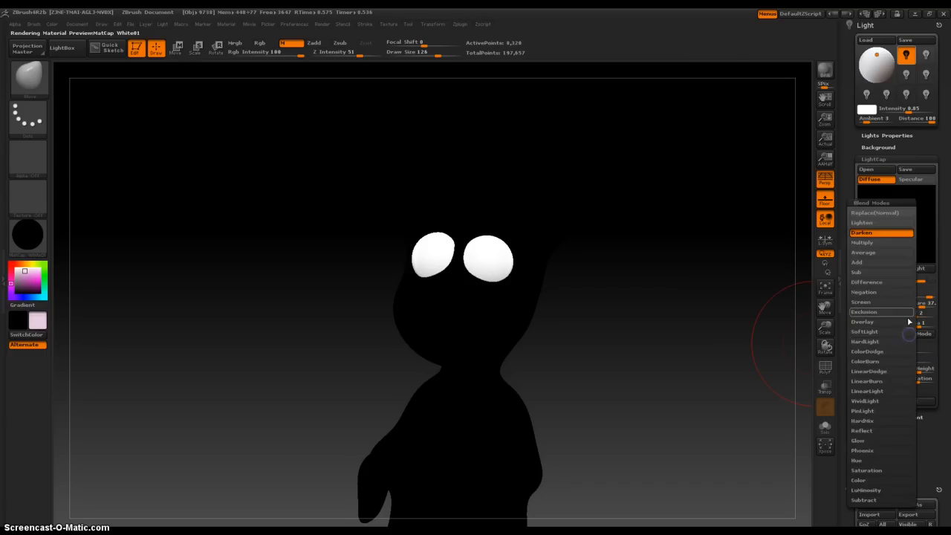
pyautogui.click(880, 242)
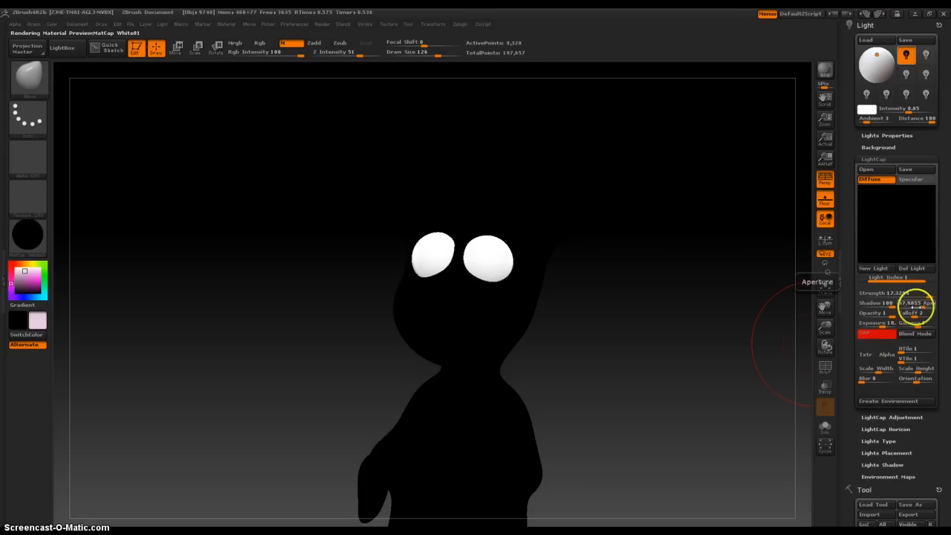
pyautogui.click(911, 332)
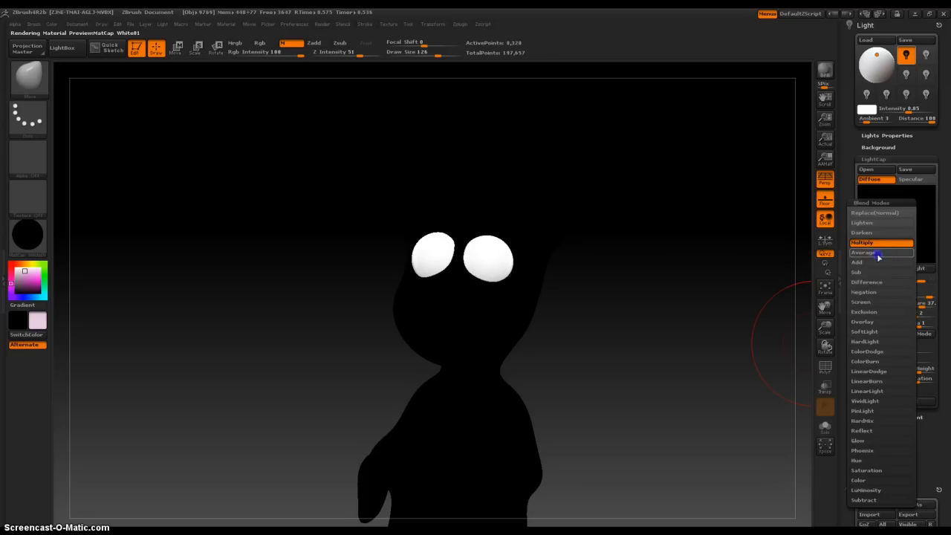
pyautogui.click(878, 253)
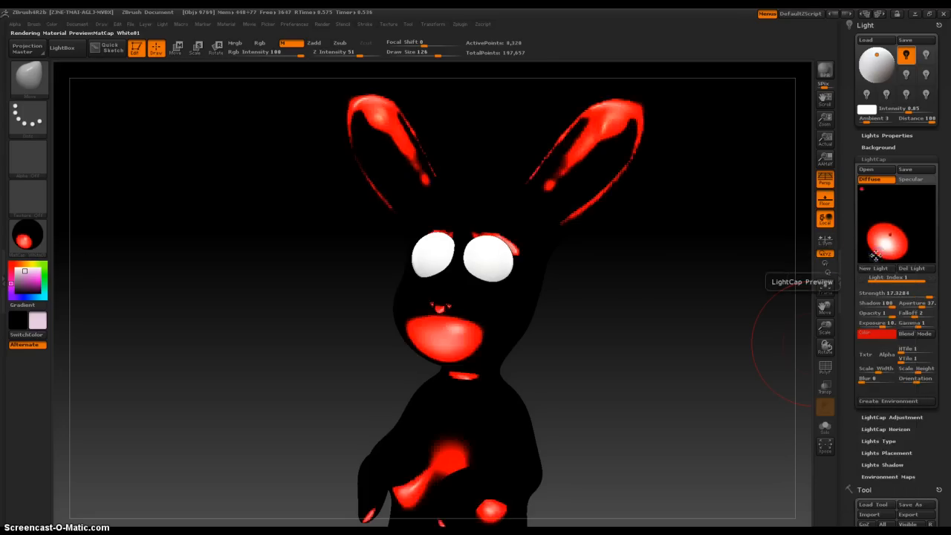
pyautogui.click(916, 336)
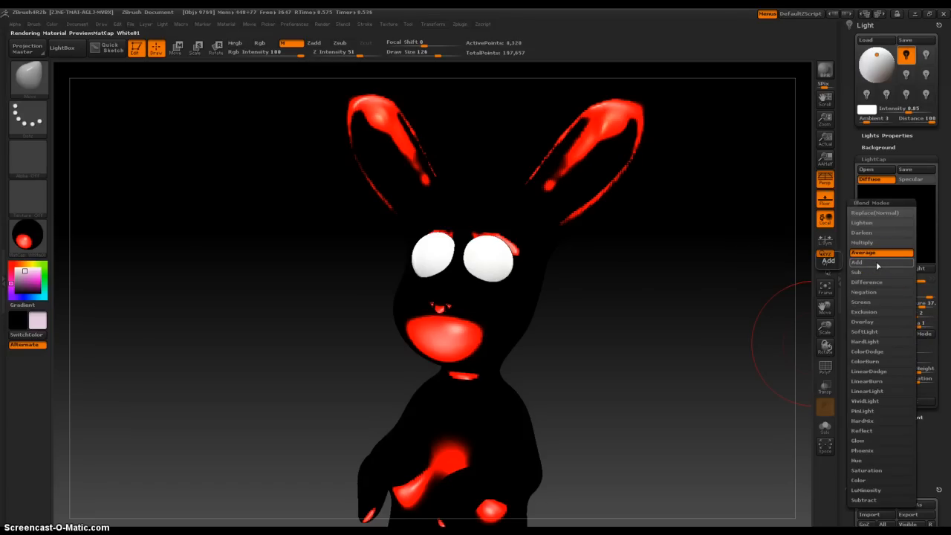
pyautogui.click(877, 263)
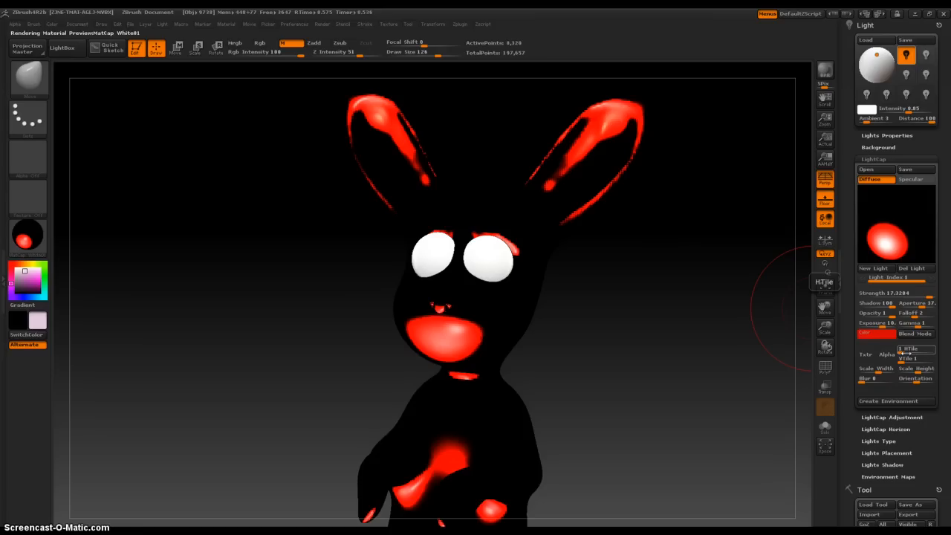
# Read the built-in help for the light's Blend Mode setting and for the Exclusion mode
pyautogui.press('ctrl')
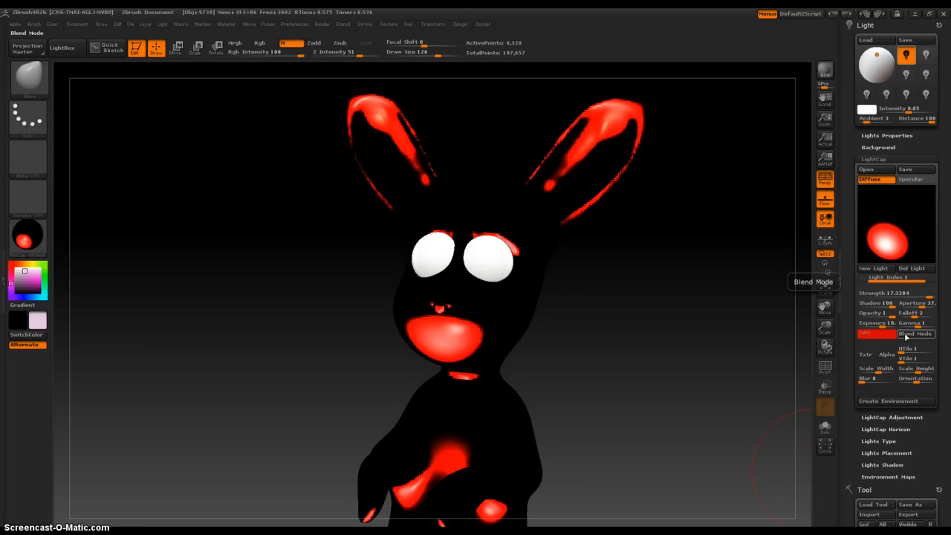
pyautogui.press('ctrl')
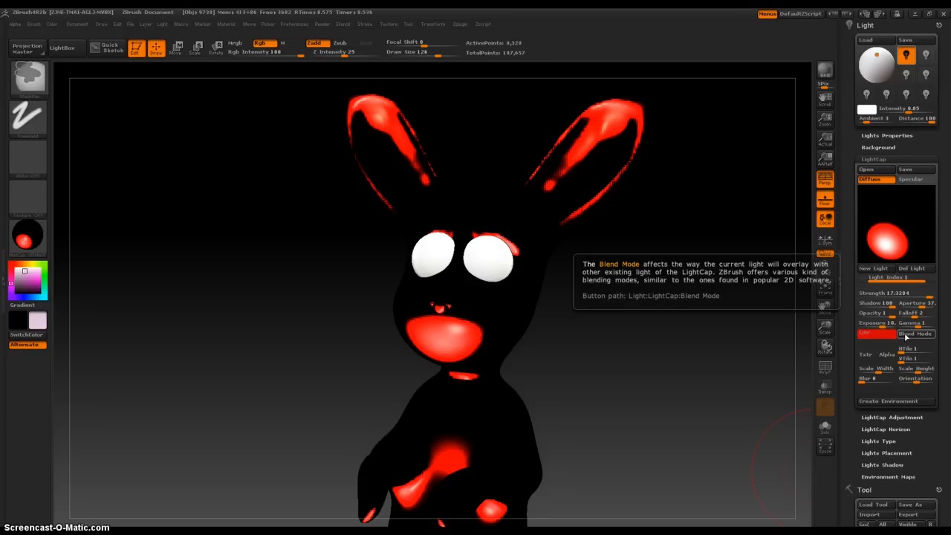
pyautogui.click(905, 335)
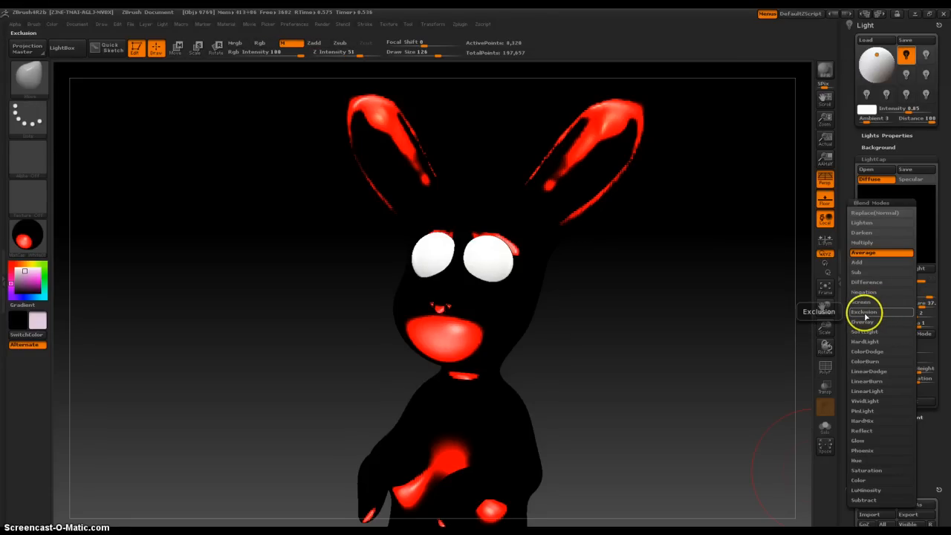
pyautogui.press('ctrl')
pyautogui.press('ctrl')
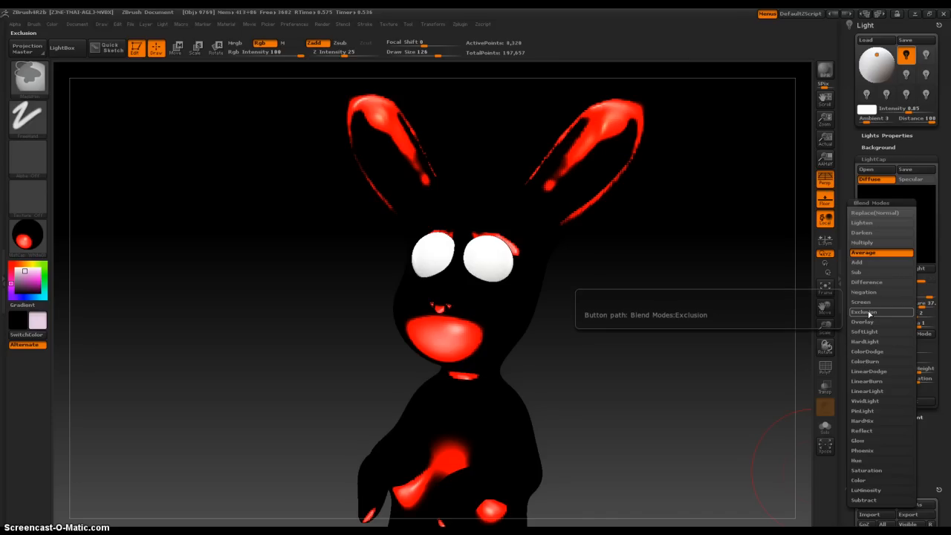
# Set the red light's blend mode to Add and keep its Opacity at 1
pyautogui.click(869, 263)
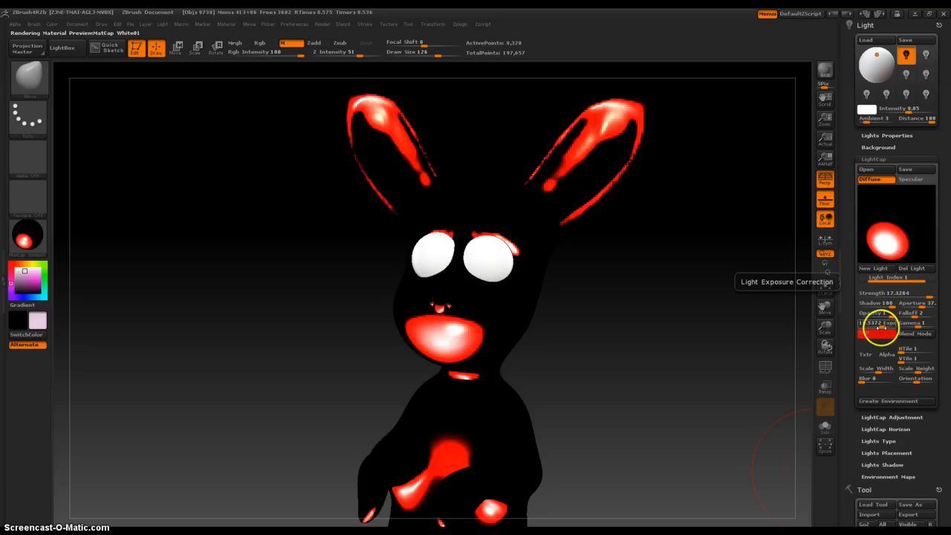
pyautogui.click(876, 317)
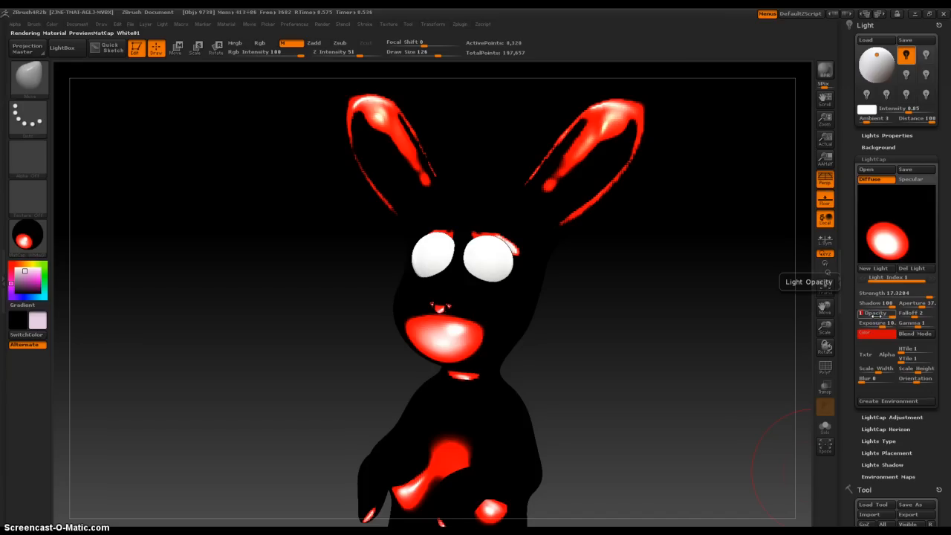
# Lower the red light's Opacity to about 0.56 and change its colour to light blue
pyautogui.click(878, 316)
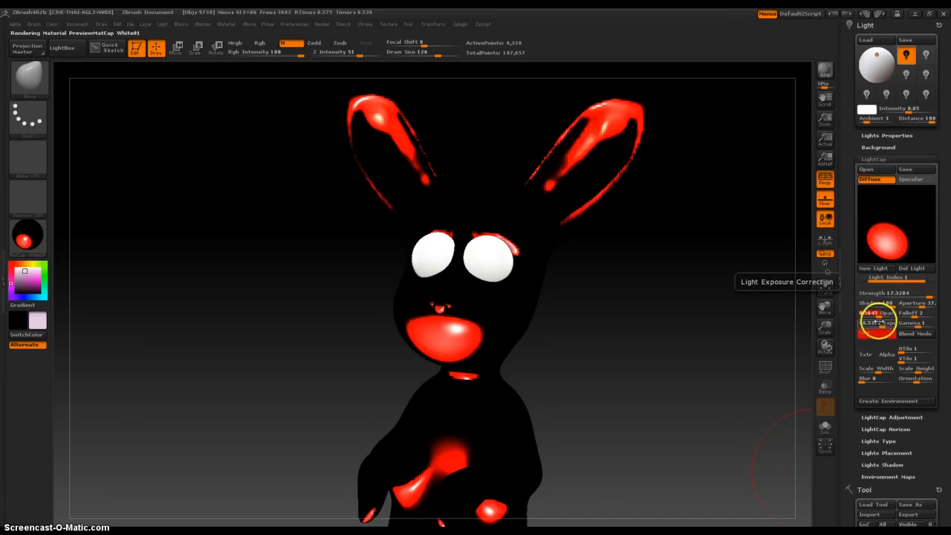
pyautogui.moveTo(657, 295); pyautogui.dragTo(602, 322)
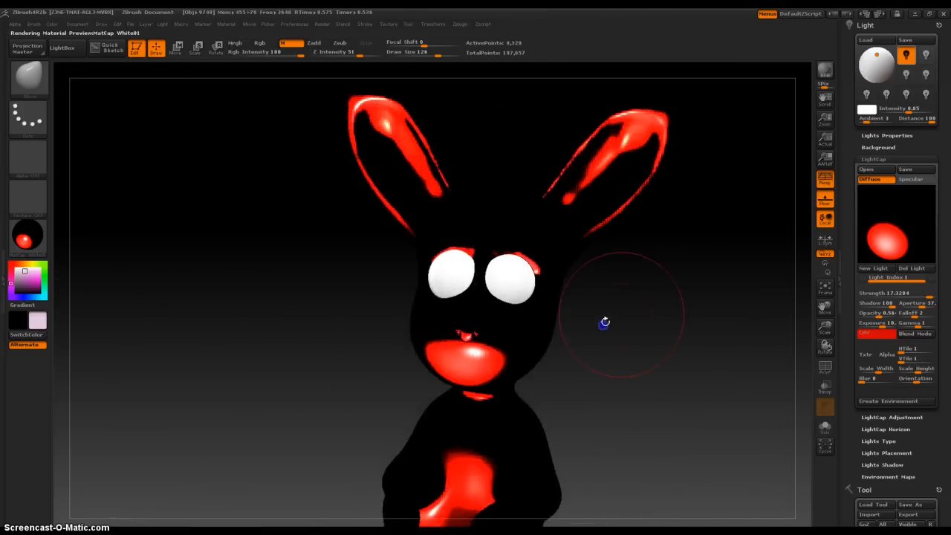
pyautogui.click(878, 333)
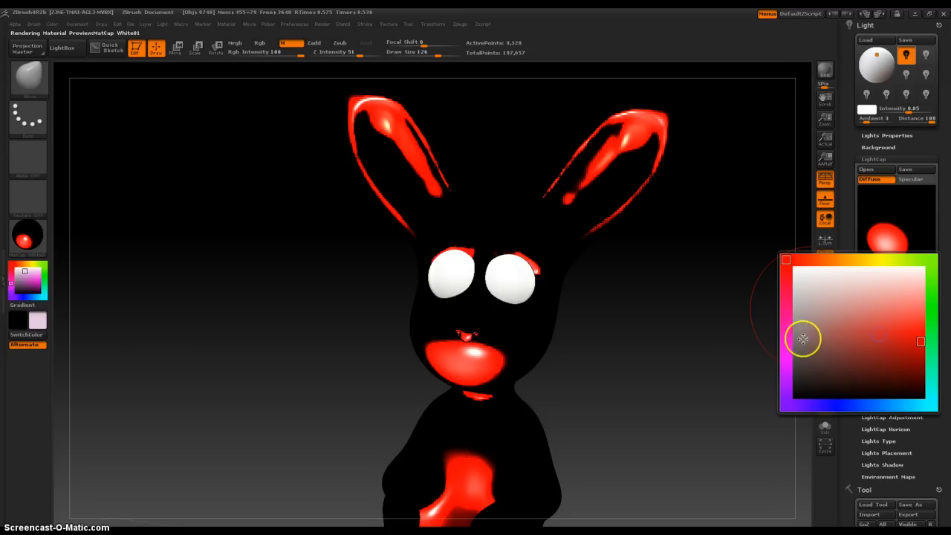
pyautogui.click(876, 402)
pyautogui.click(880, 285)
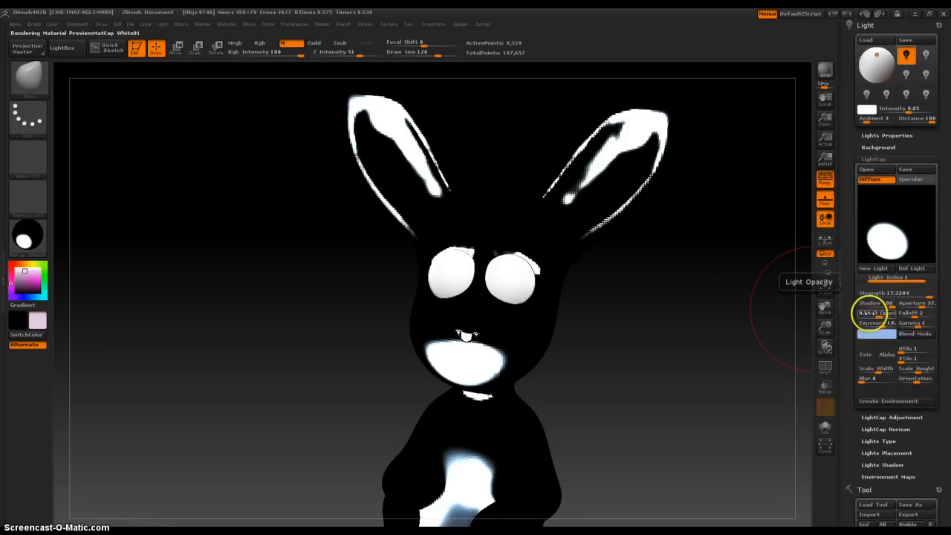
# Try an Opacity of about 0.016, an Aperture of about 158 and a Strength of about 4.5 on the blue light
pyautogui.click(869, 313)
pyautogui.click(863, 314)
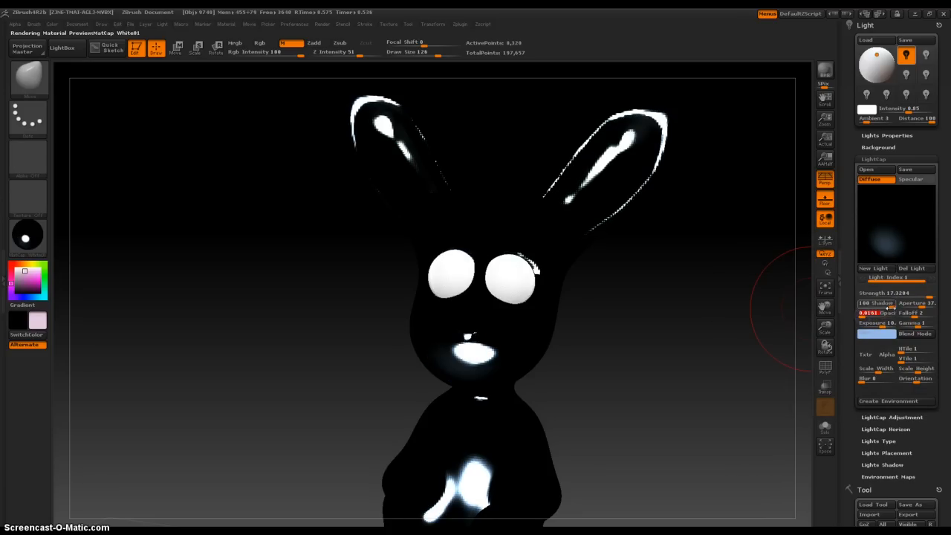
pyautogui.moveTo(911, 303); pyautogui.dragTo(937, 306)
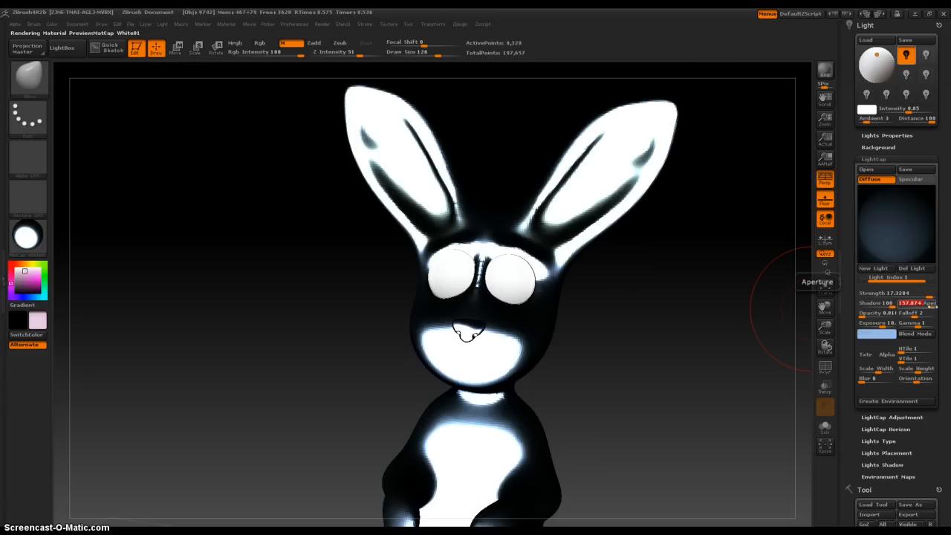
pyautogui.moveTo(914, 321)
pyautogui.mouseDown()
pyautogui.moveTo(872, 320)
pyautogui.moveTo(913, 307)
pyautogui.moveTo(891, 312)
pyautogui.moveTo(895, 295)
pyautogui.mouseUp()
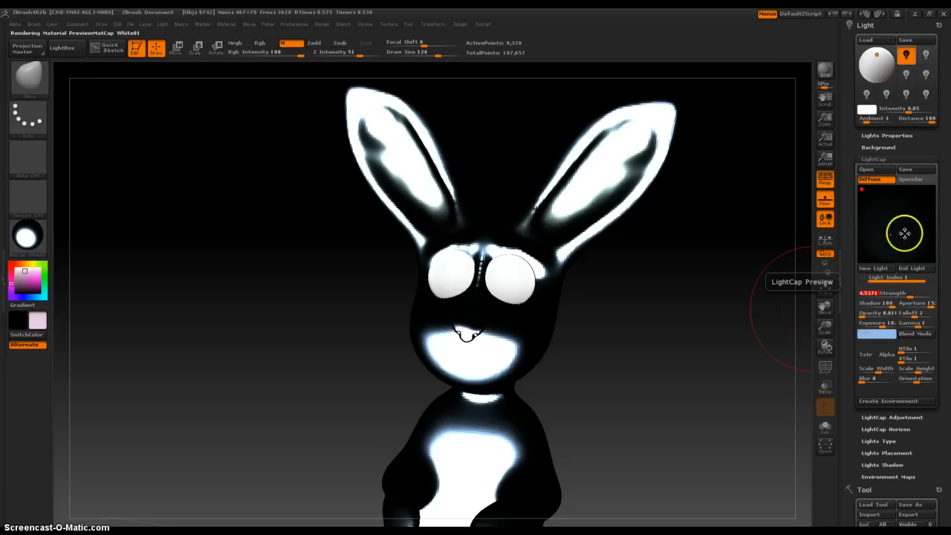
# Delete the light from the LightCap
pyautogui.click(905, 268)
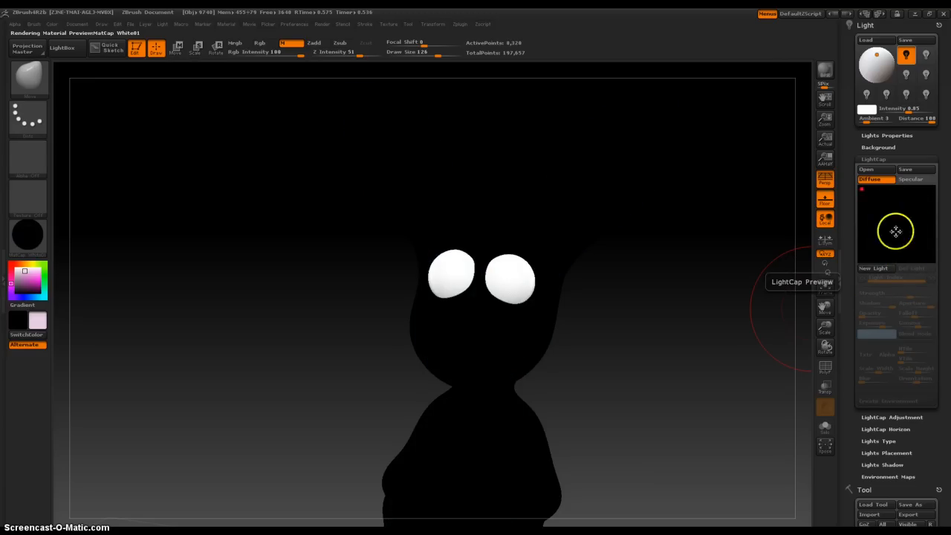
# Try the Sketch04 and BasicMaterial materials on the bunny
pyautogui.click(37, 229)
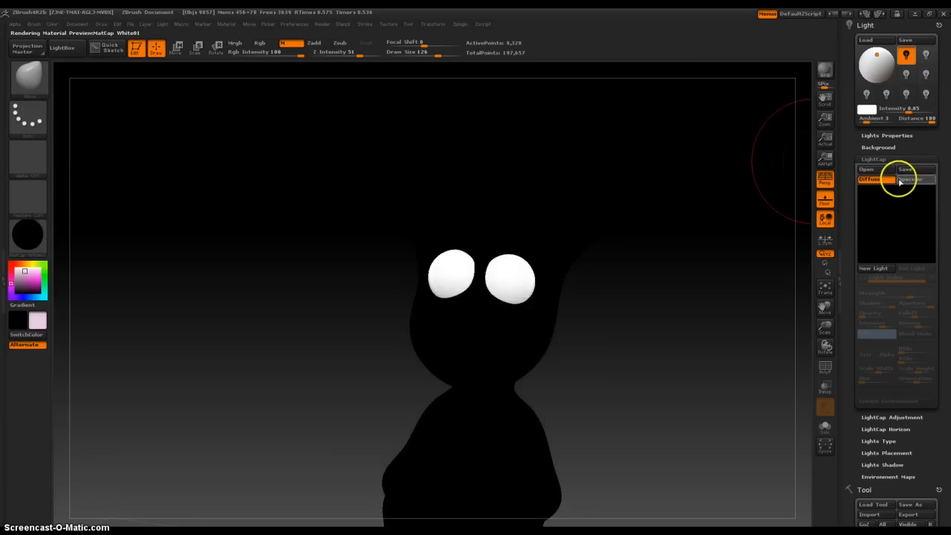
pyautogui.click(27, 235)
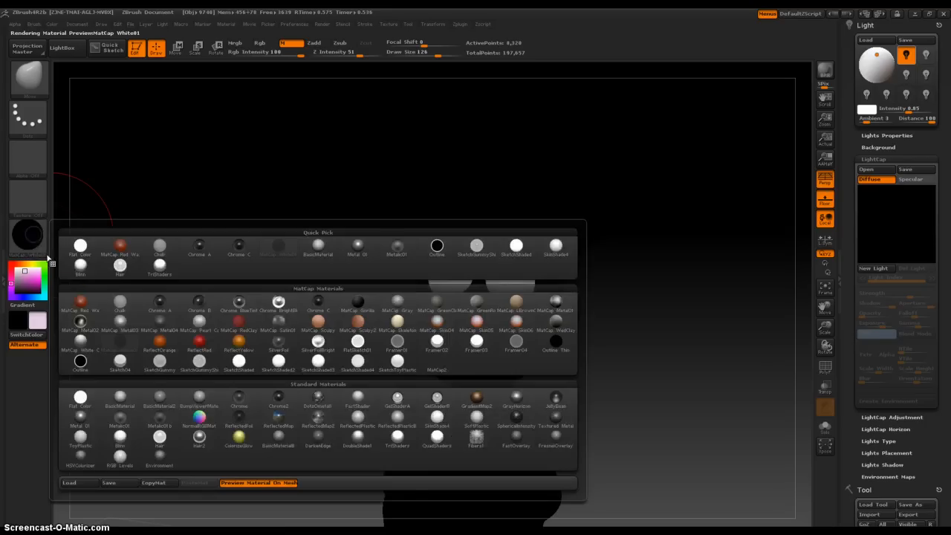
pyautogui.click(124, 365)
pyautogui.click(27, 234)
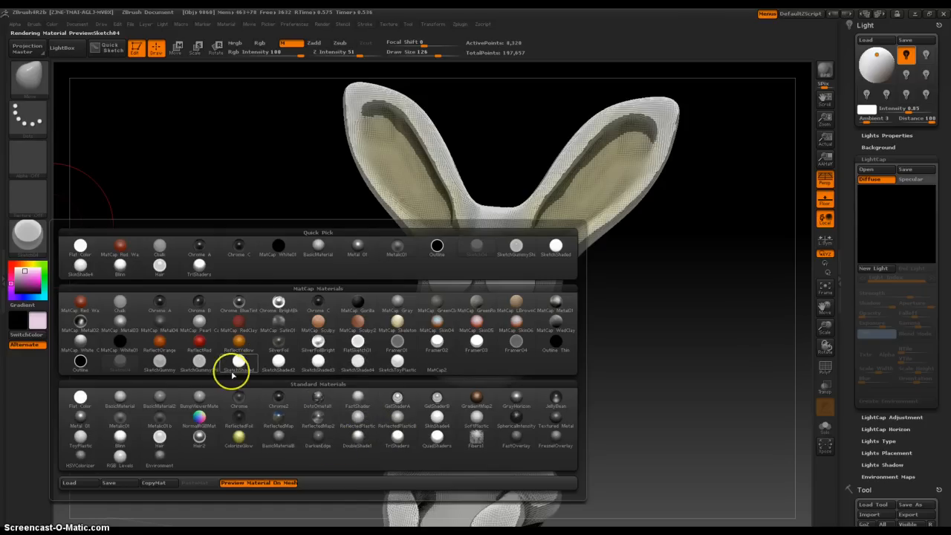
pyautogui.moveTo(199, 361)
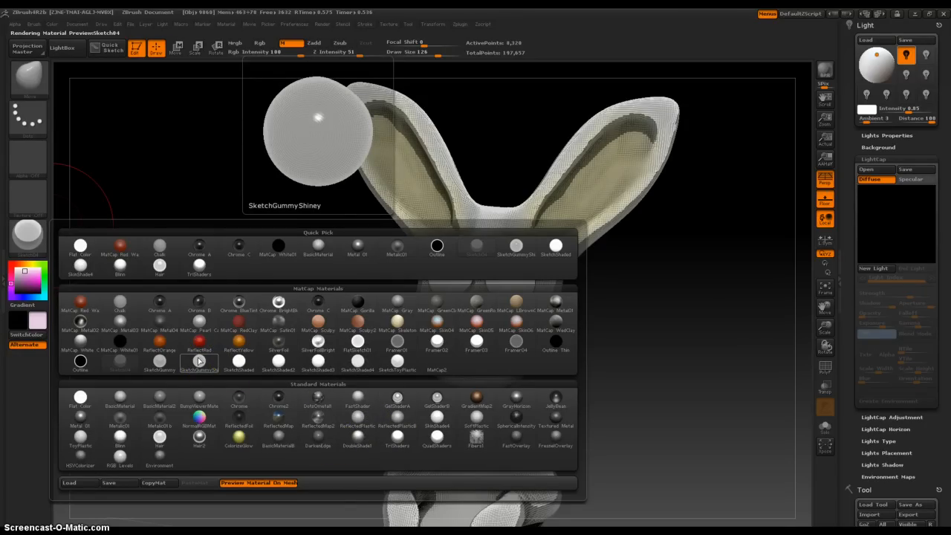
pyautogui.click(121, 395)
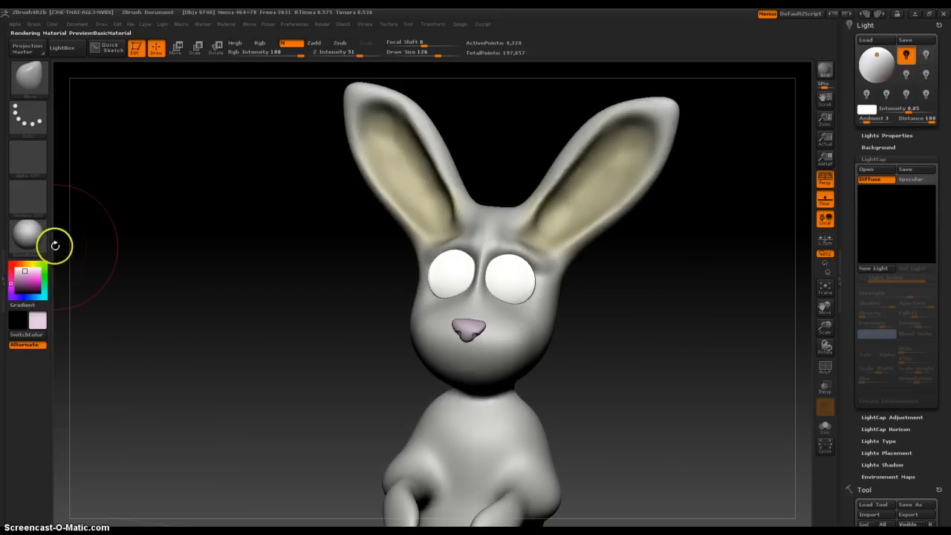
# Set the active colour to white and apply the QuadShaders material to the bunny
pyautogui.moveTo(23, 274); pyautogui.dragTo(12, 266)
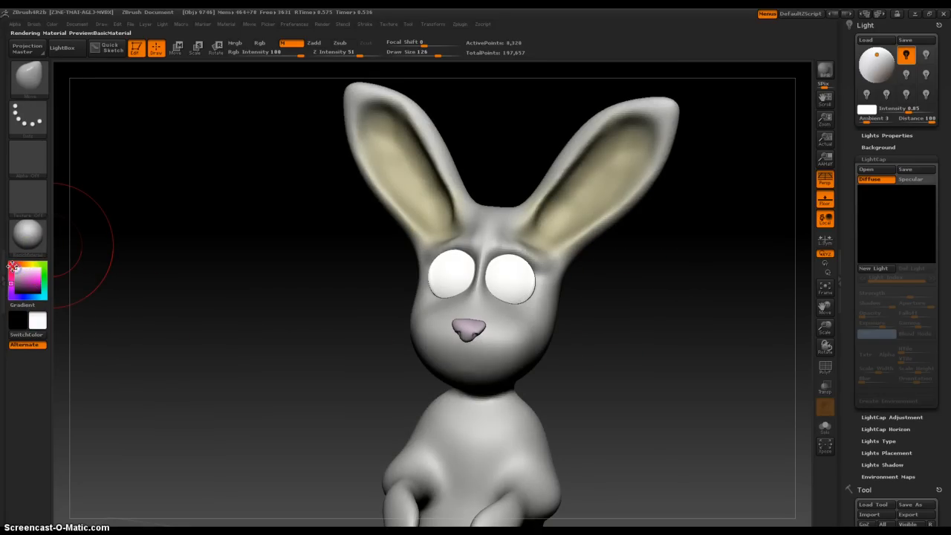
pyautogui.click(30, 248)
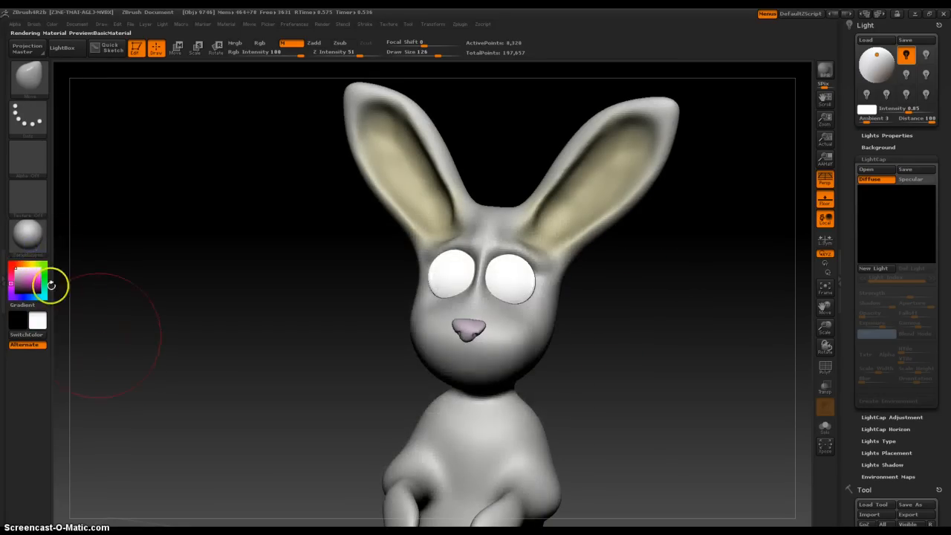
pyautogui.click(26, 256)
pyautogui.click(28, 242)
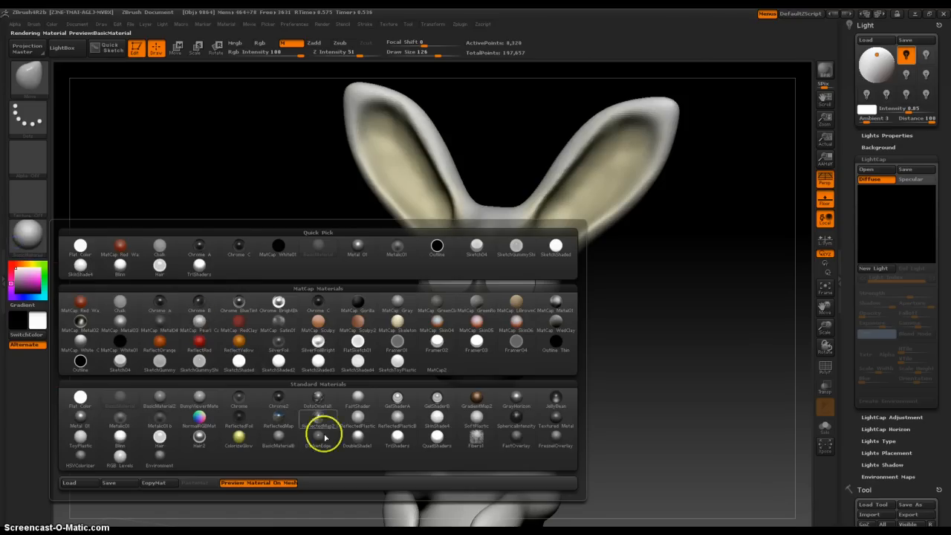
pyautogui.moveTo(362, 439)
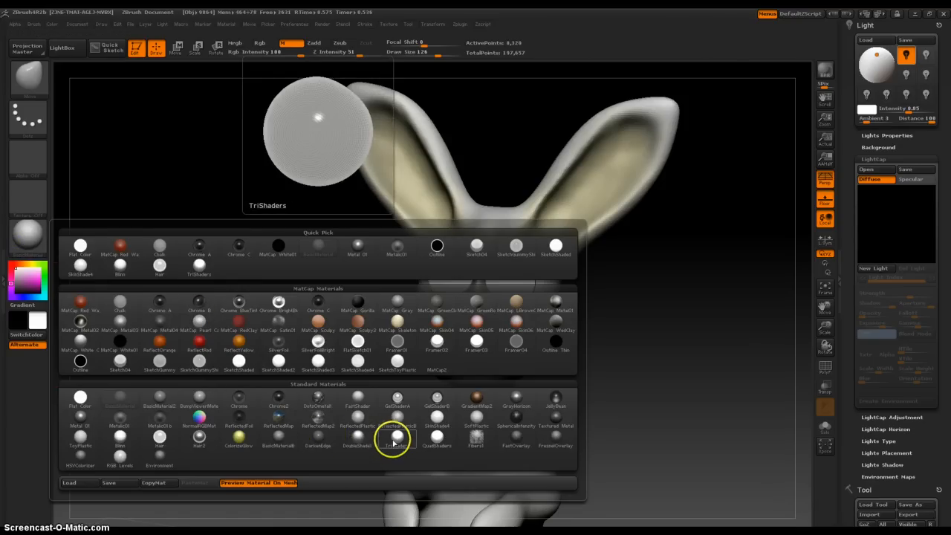
pyautogui.click(439, 439)
# Turn the bunny to a side view showing the whole tail and render it with BPR
pyautogui.moveTo(614, 341); pyautogui.dragTo(622, 338)
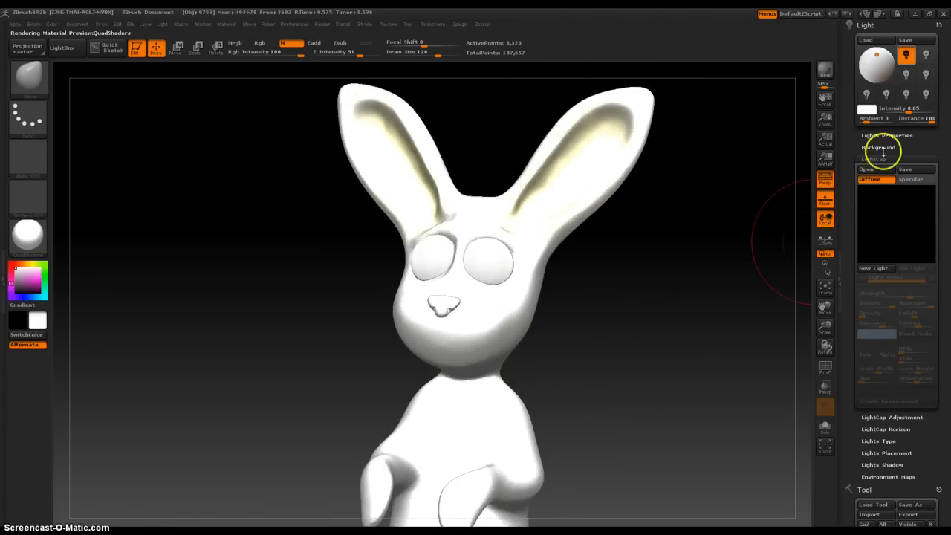
pyautogui.moveTo(675, 361)
pyautogui.mouseDown()
pyautogui.moveTo(605, 382)
pyautogui.moveTo(598, 444)
pyautogui.moveTo(628, 244)
pyautogui.moveTo(609, 208)
pyautogui.moveTo(658, 272)
pyautogui.moveTo(657, 362)
pyautogui.mouseUp()
pyautogui.moveTo(647, 324); pyautogui.dragTo(613, 340)
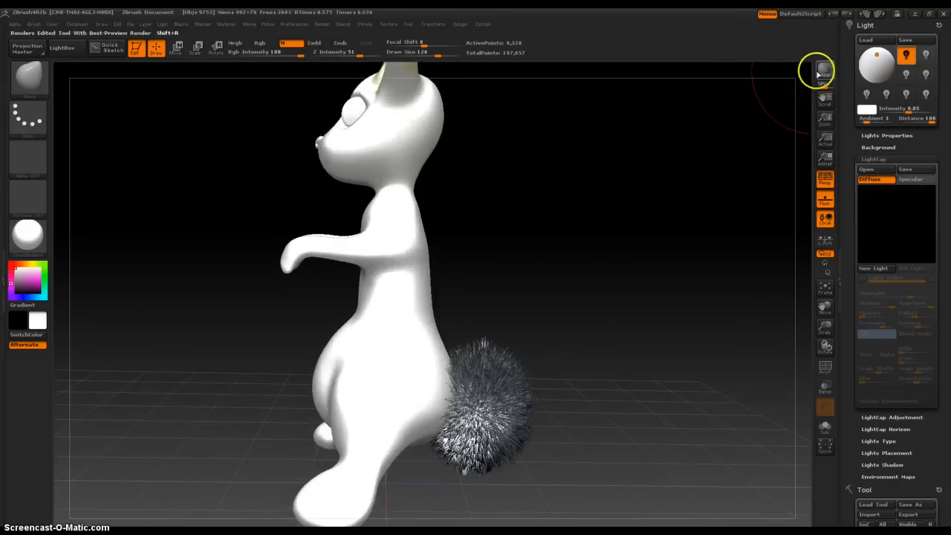
pyautogui.press('shift')
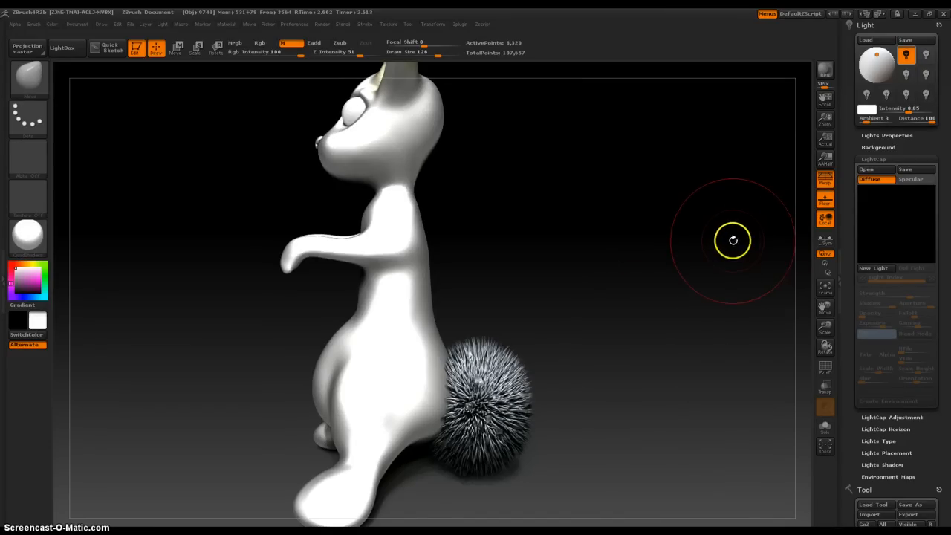
# Close the LightCap settings and make the tail's Fibers22 subtool active
pyautogui.click(868, 159)
pyautogui.scroll(-10, 850, 187)
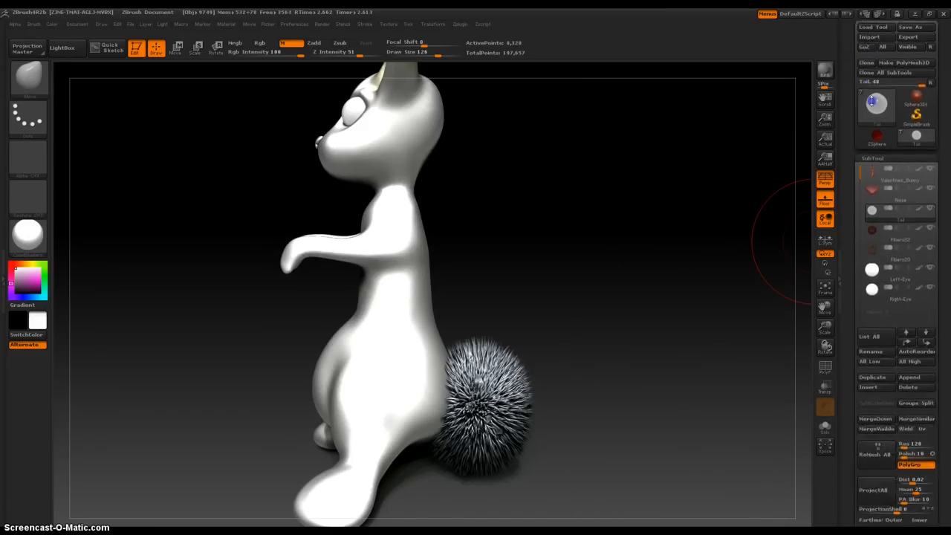
pyautogui.scroll(-5, 881, 71)
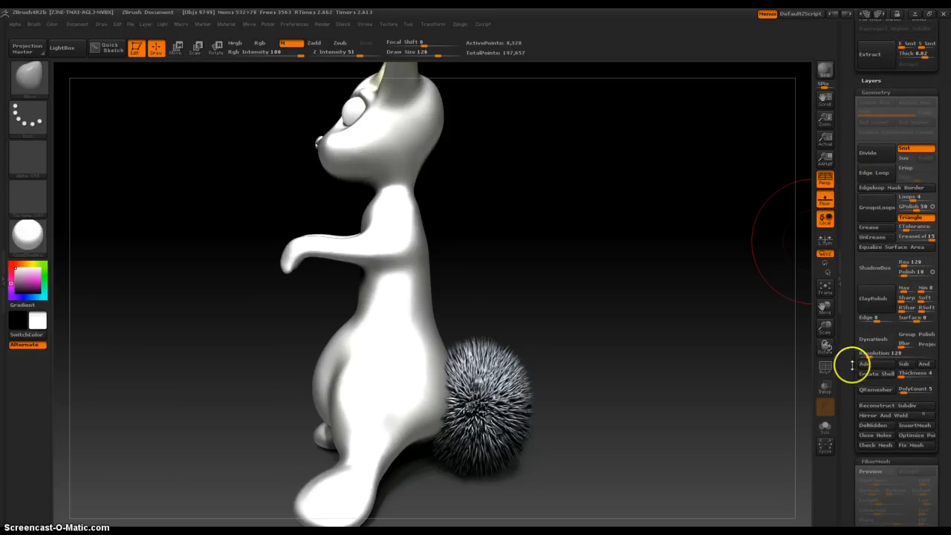
pyautogui.scroll(-5, 852, 364)
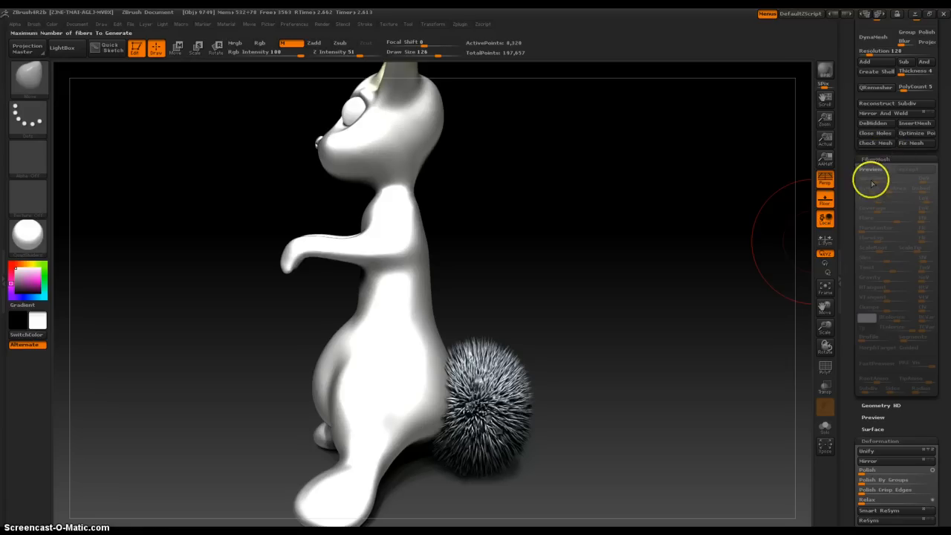
pyautogui.scroll(10, 845, 60)
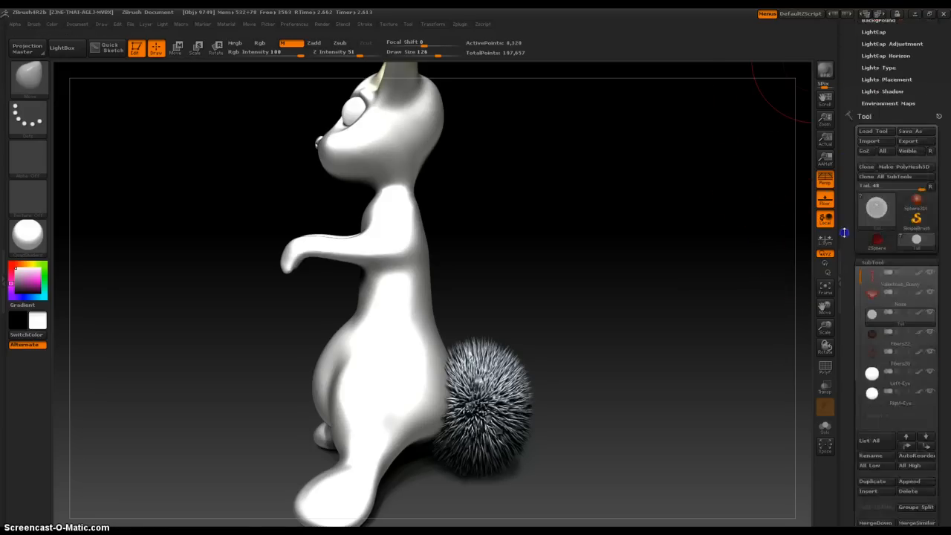
pyautogui.moveTo(869, 205)
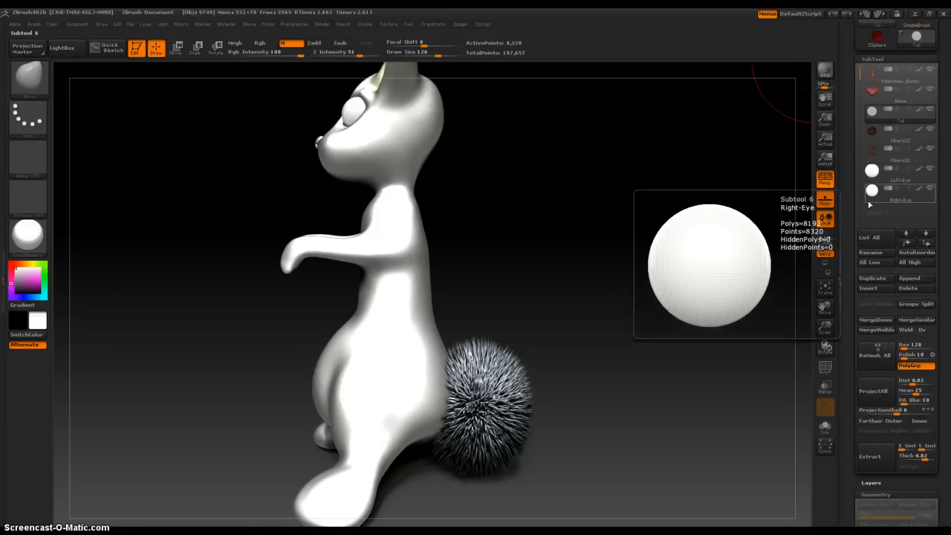
pyautogui.click(870, 170)
pyautogui.click(875, 152)
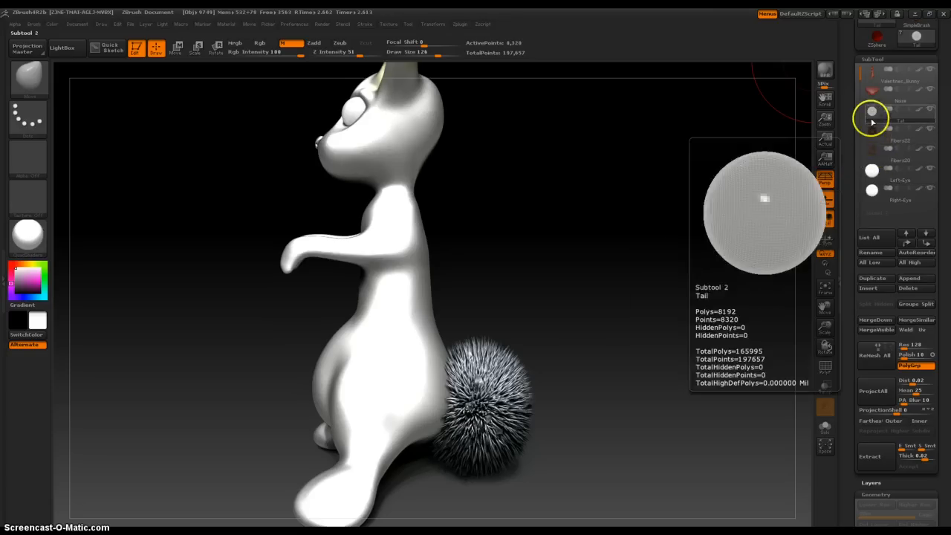
pyautogui.click(874, 138)
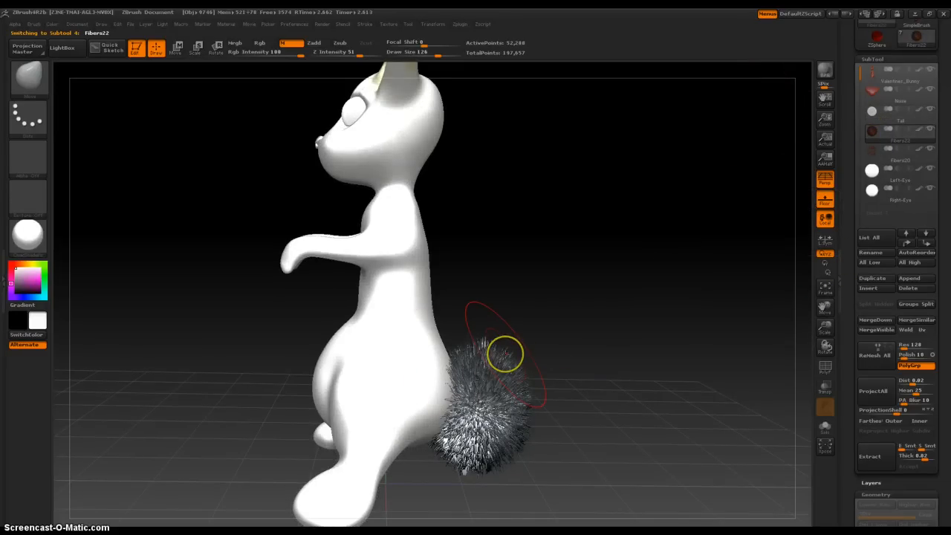
# Switch the Move brush to Zadd and pull the tail fur outward and downward from the side view into a larger ball
pyautogui.rightClick(505, 355)
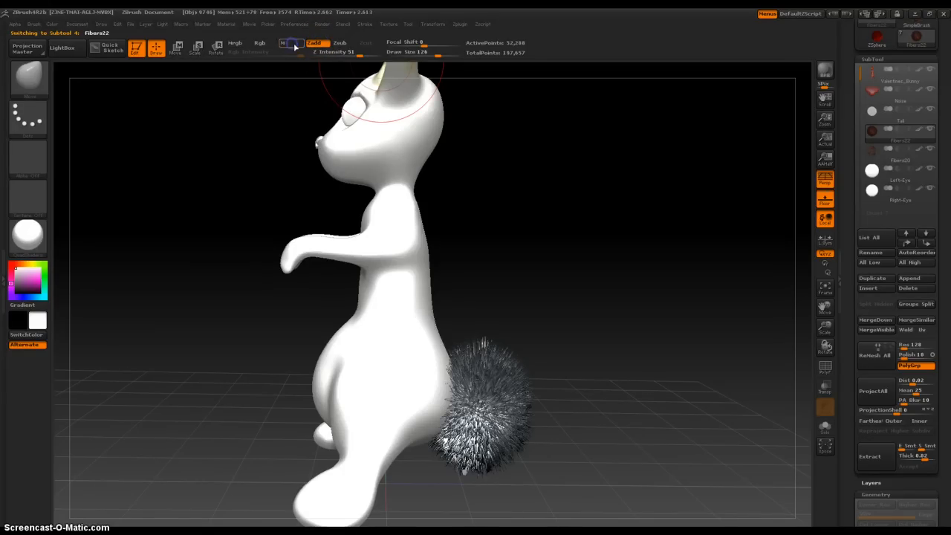
pyautogui.moveTo(488, 395); pyautogui.dragTo(566, 325)
pyautogui.moveTo(492, 426); pyautogui.dragTo(525, 484)
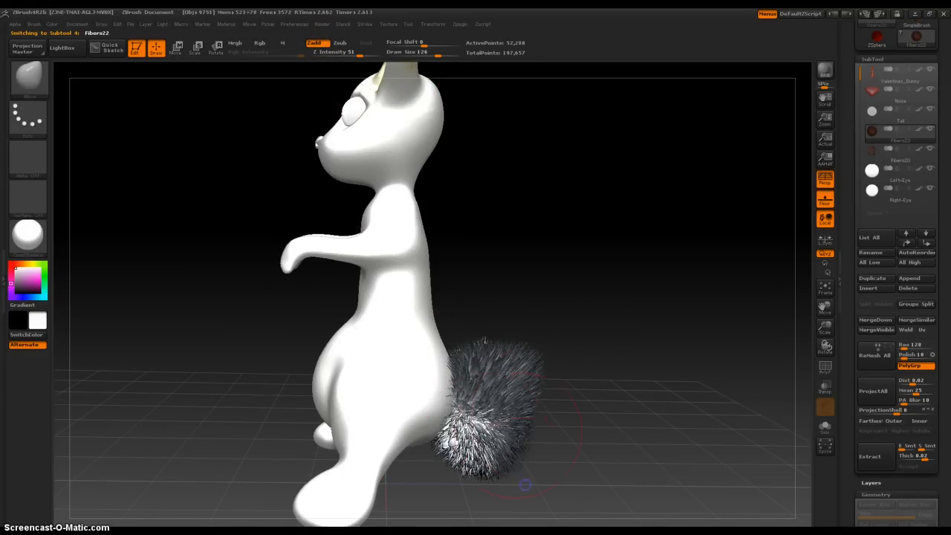
pyautogui.moveTo(525, 438)
pyautogui.mouseDown()
pyautogui.moveTo(567, 488)
pyautogui.moveTo(518, 490)
pyautogui.mouseUp()
pyautogui.moveTo(487, 444)
pyautogui.mouseDown()
pyautogui.moveTo(480, 477)
pyautogui.moveTo(440, 485)
pyautogui.mouseUp()
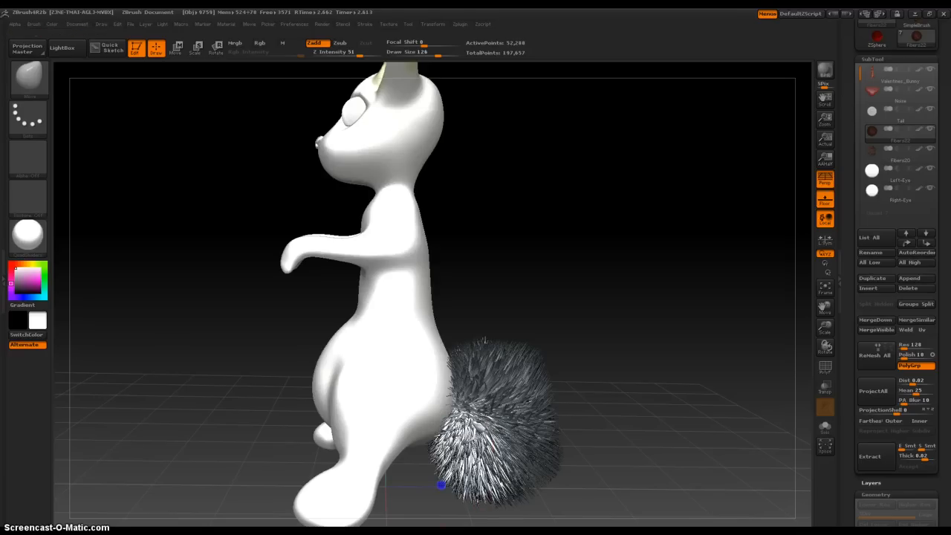
pyautogui.moveTo(479, 340); pyautogui.dragTo(480, 325)
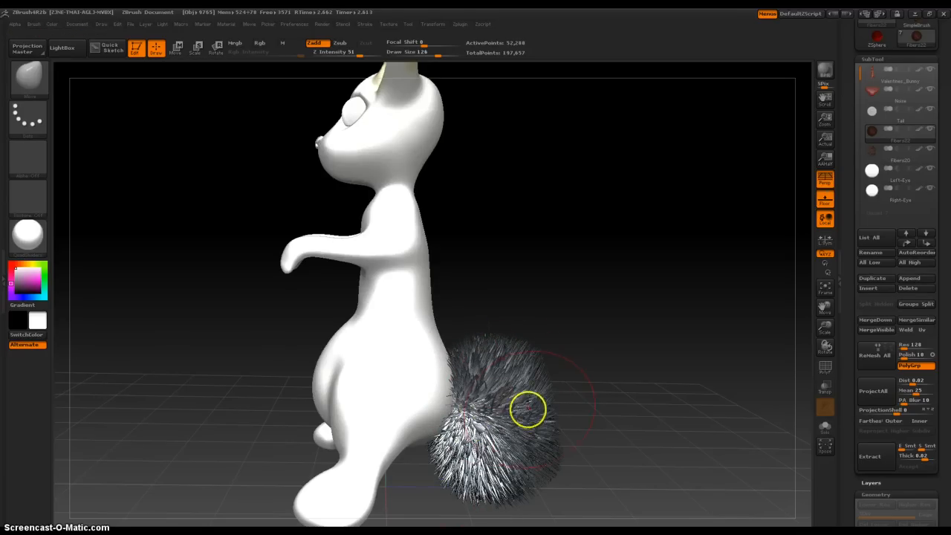
pyautogui.moveTo(527, 409); pyautogui.dragTo(569, 428)
pyautogui.moveTo(548, 395); pyautogui.dragTo(571, 386)
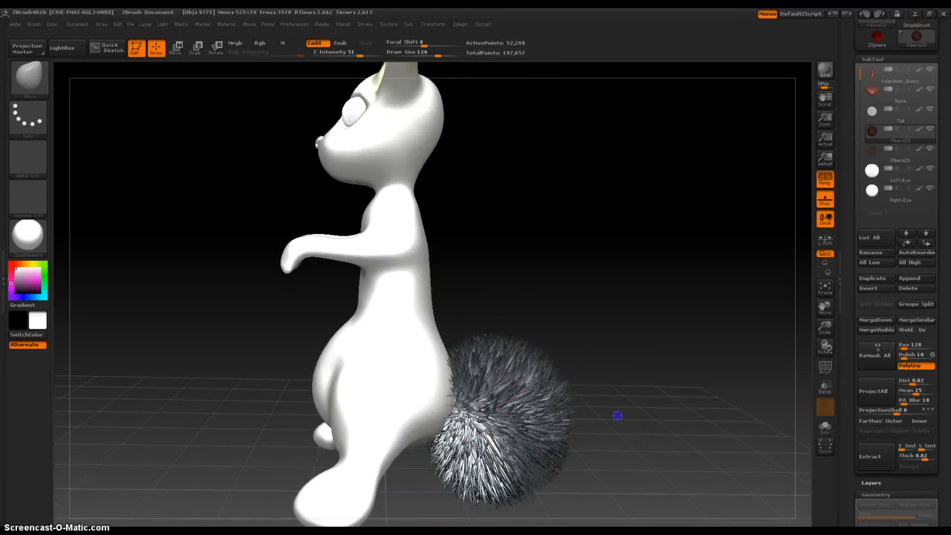
# Pull the tail fur outward and downward from the back view with the Move brush to round out the ball
pyautogui.moveTo(617, 415); pyautogui.dragTo(564, 414)
pyautogui.moveTo(624, 392)
pyautogui.mouseDown()
pyautogui.moveTo(635, 363)
pyautogui.moveTo(626, 342)
pyautogui.mouseUp()
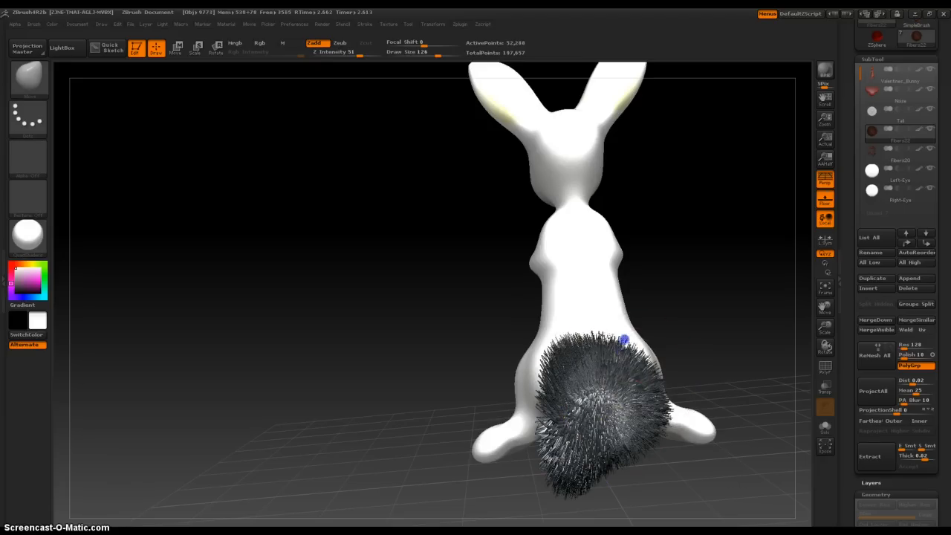
pyautogui.moveTo(628, 381)
pyautogui.mouseDown()
pyautogui.moveTo(649, 342)
pyautogui.moveTo(662, 414)
pyautogui.moveTo(648, 444)
pyautogui.moveTo(651, 466)
pyautogui.moveTo(628, 476)
pyautogui.mouseUp()
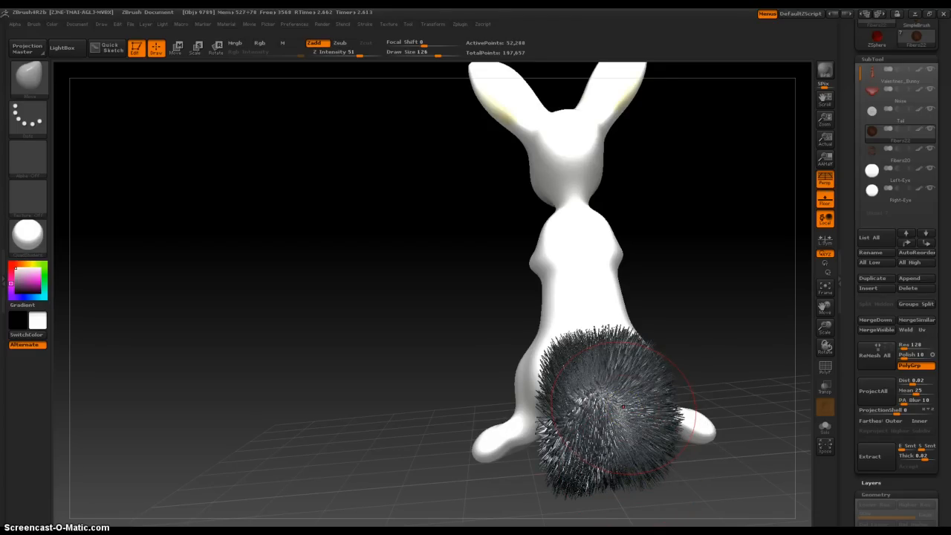
pyautogui.moveTo(622, 406); pyautogui.dragTo(650, 399)
pyautogui.moveTo(767, 349); pyautogui.dragTo(724, 361)
pyautogui.moveTo(616, 413); pyautogui.dragTo(652, 381)
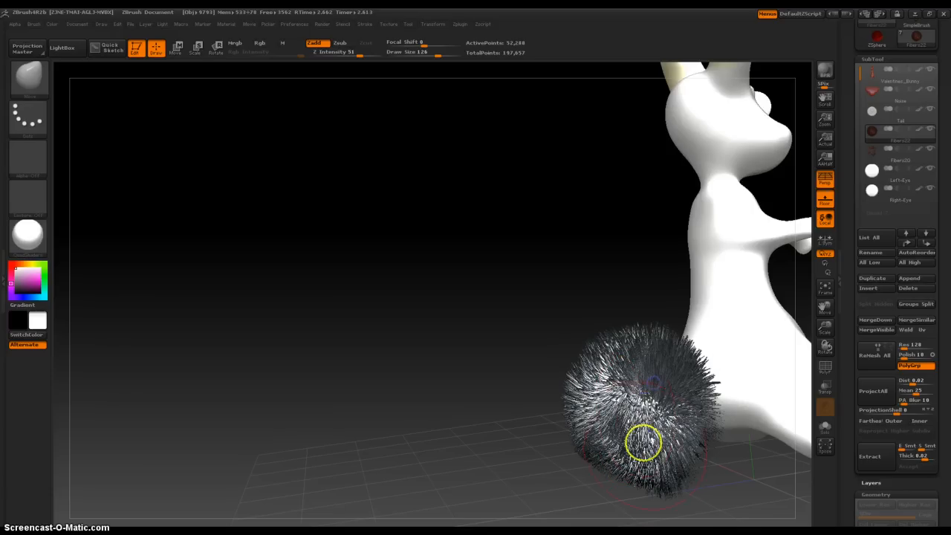
# Reshape the fur on the tail's outer and lower edges from the opposite side with the Move brush
pyautogui.moveTo(486, 474); pyautogui.dragTo(428, 485)
pyautogui.moveTo(626, 436); pyautogui.dragTo(607, 436)
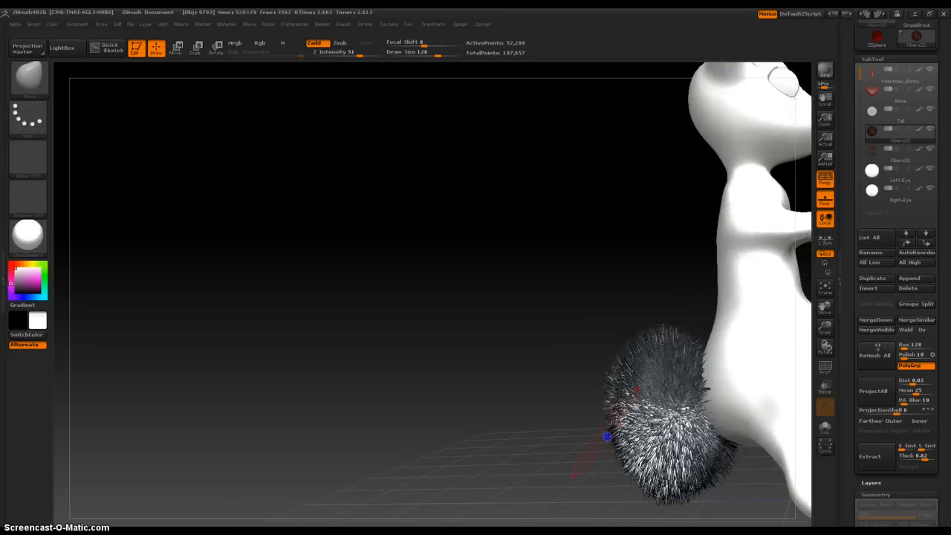
pyautogui.moveTo(591, 398); pyautogui.dragTo(570, 403)
pyautogui.moveTo(569, 410); pyautogui.dragTo(612, 435)
pyautogui.moveTo(553, 460); pyautogui.dragTo(529, 451)
pyautogui.moveTo(647, 383)
pyautogui.mouseDown()
pyautogui.moveTo(629, 385)
pyautogui.moveTo(656, 408)
pyautogui.moveTo(628, 386)
pyautogui.mouseUp()
pyautogui.moveTo(657, 442); pyautogui.dragTo(624, 479)
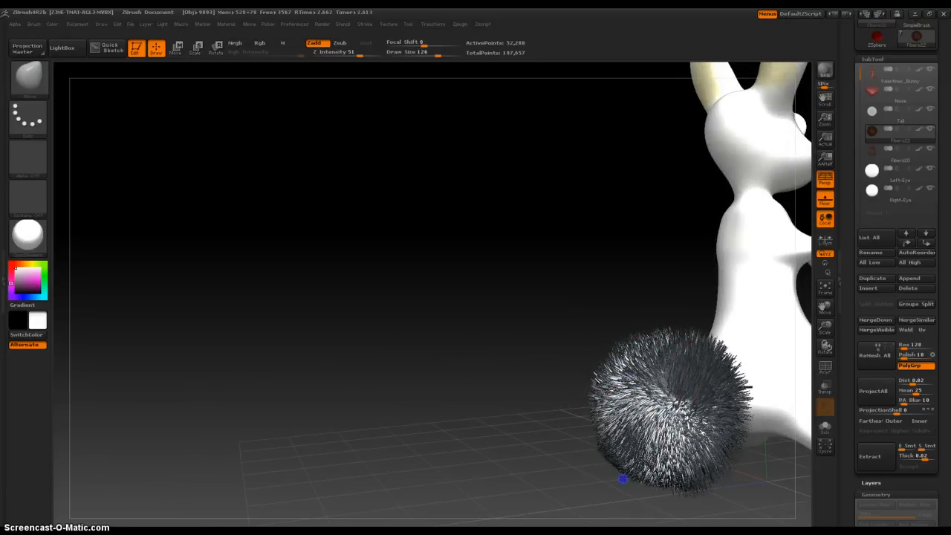
pyautogui.moveTo(541, 475); pyautogui.dragTo(520, 473)
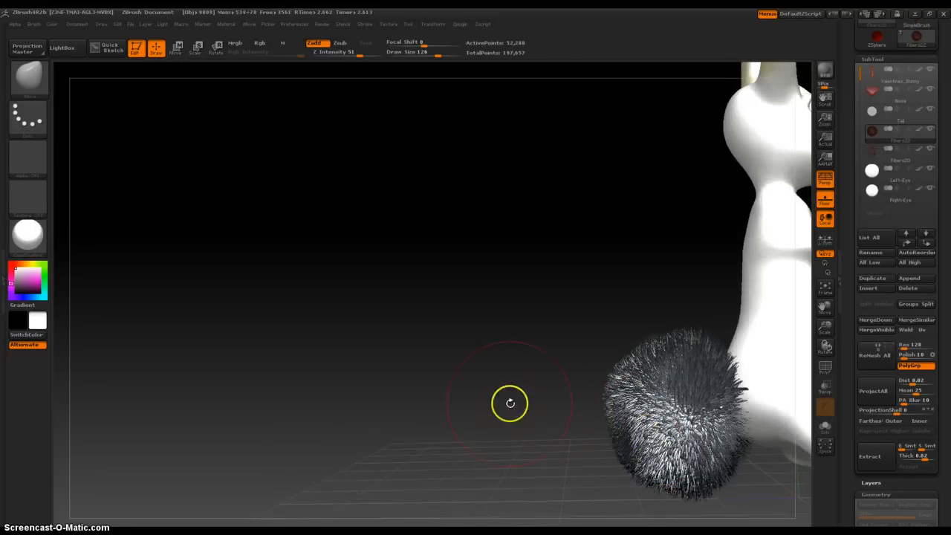
pyautogui.moveTo(615, 435); pyautogui.dragTo(608, 431)
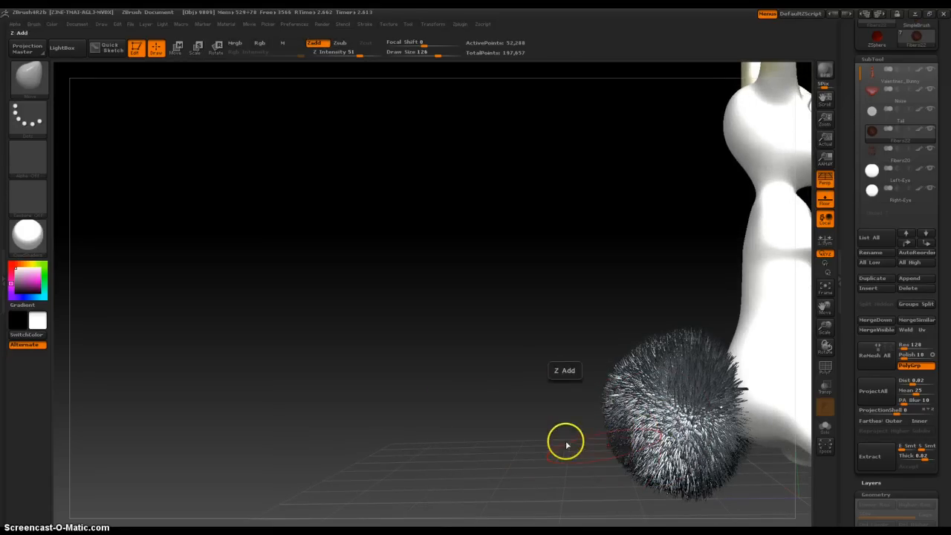
# Make the Tail subtool active and hide both existing fiber subtools
pyautogui.moveTo(592, 339); pyautogui.dragTo(777, 282)
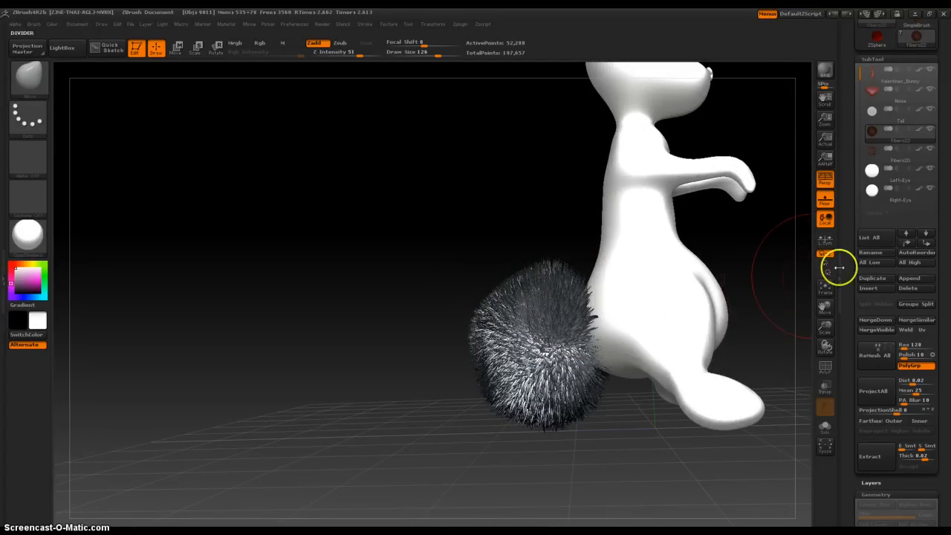
pyautogui.moveTo(849, 265); pyautogui.dragTo(902, 167)
pyautogui.moveTo(849, 214); pyautogui.dragTo(865, 104)
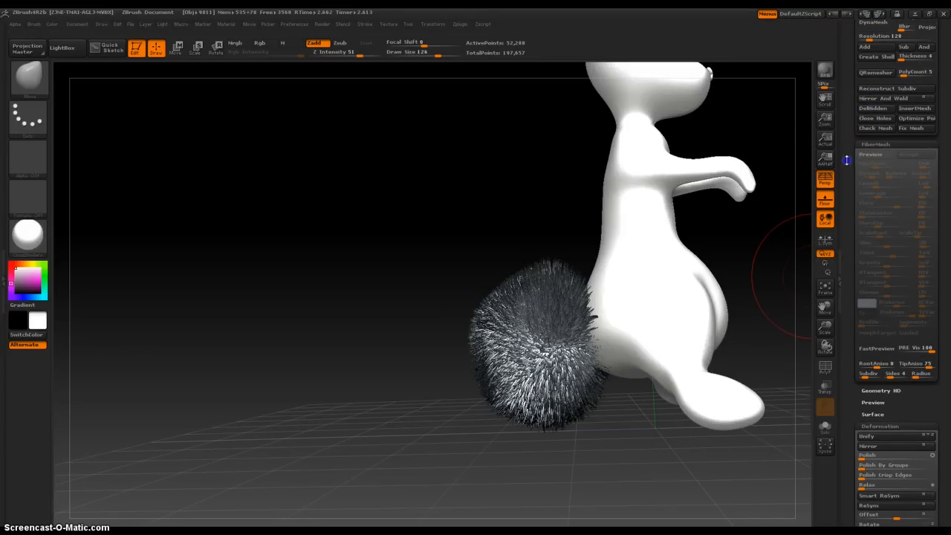
pyautogui.moveTo(846, 160); pyautogui.dragTo(833, 320)
pyautogui.moveTo(852, 123); pyautogui.dragTo(850, 139)
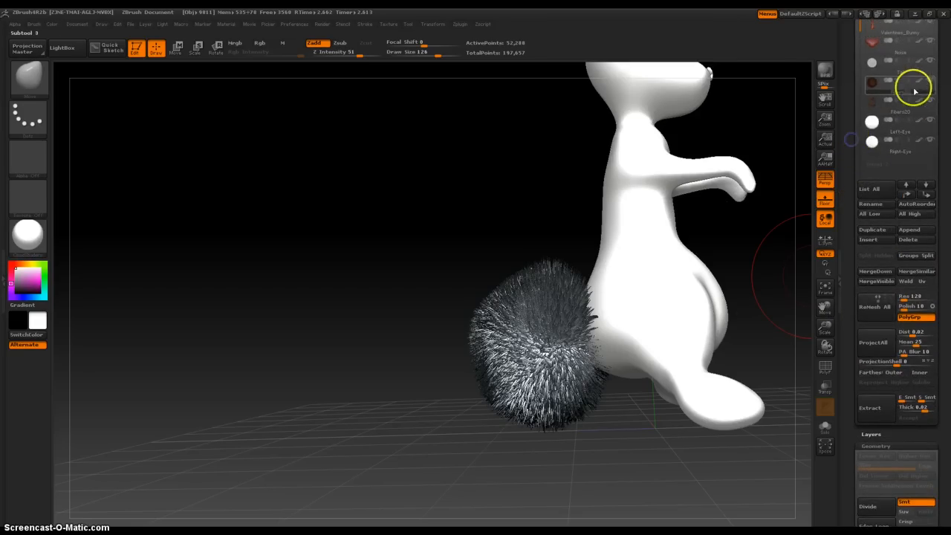
pyautogui.click(890, 68)
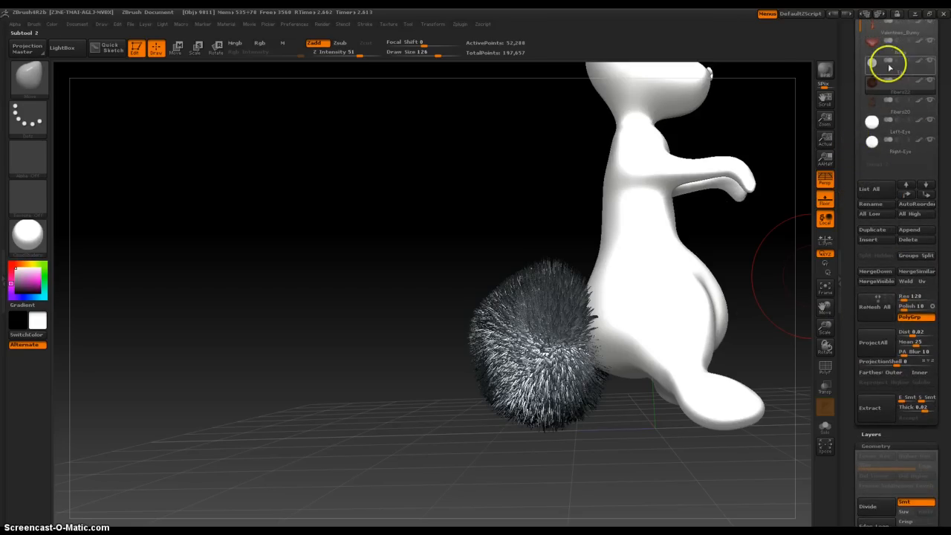
pyautogui.click(930, 83)
pyautogui.click(930, 101)
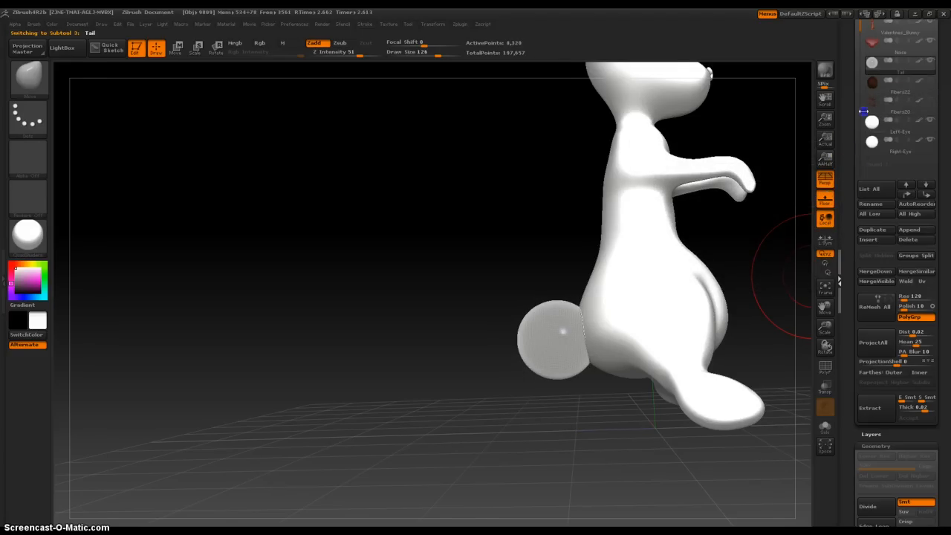
pyautogui.moveTo(863, 111); pyautogui.dragTo(939, 133)
pyautogui.click(943, 129)
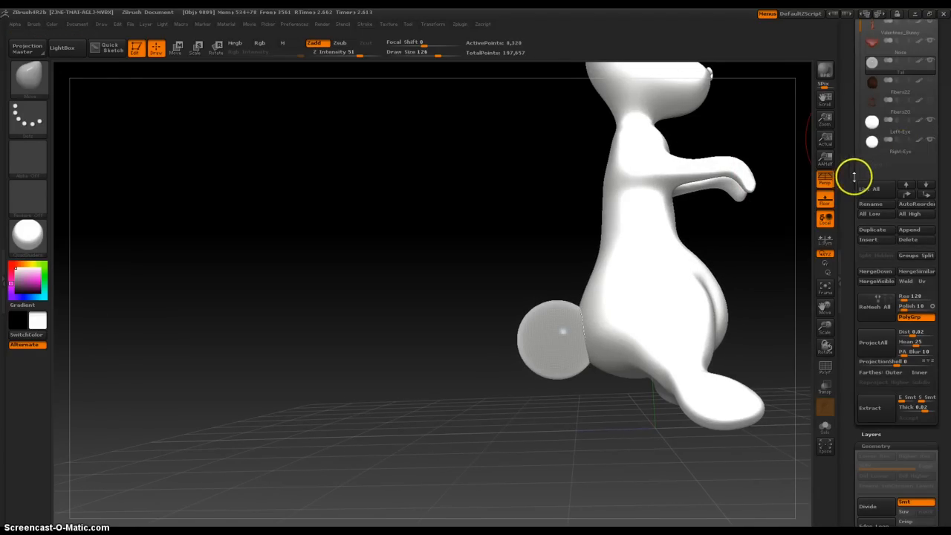
# Start a new FiberMesh preview on the Tail subtool with Slim at 0.756 and Length at 186.803
pyautogui.moveTo(853, 169); pyautogui.dragTo(875, 81)
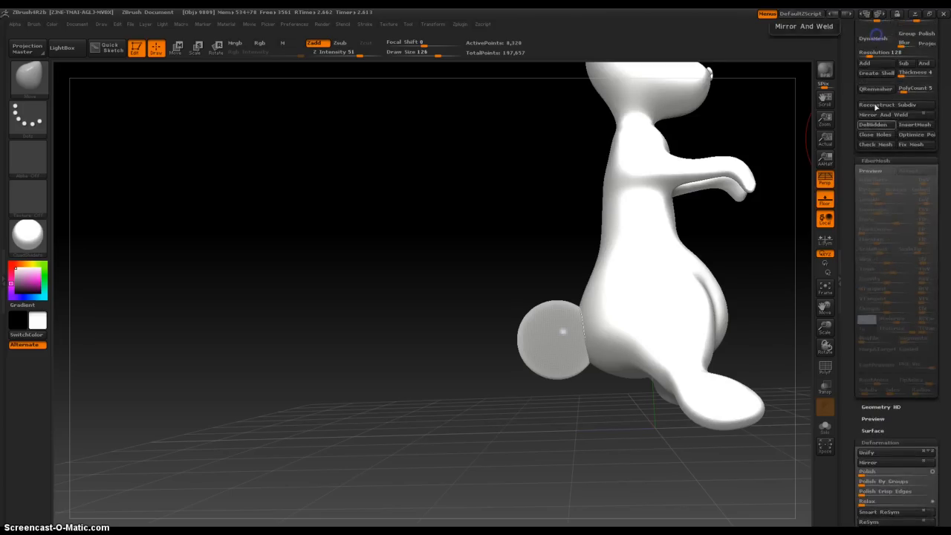
pyautogui.click(871, 171)
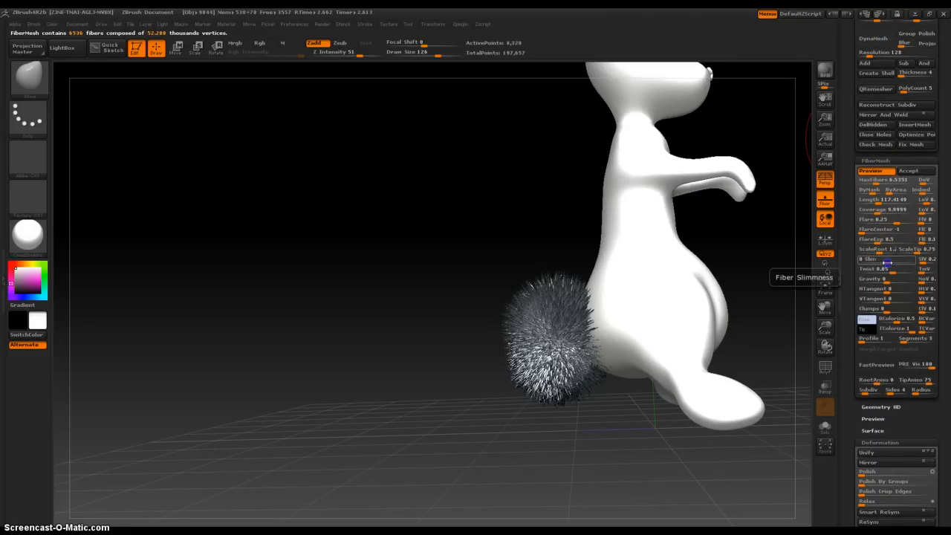
pyautogui.moveTo(887, 263); pyautogui.dragTo(906, 262)
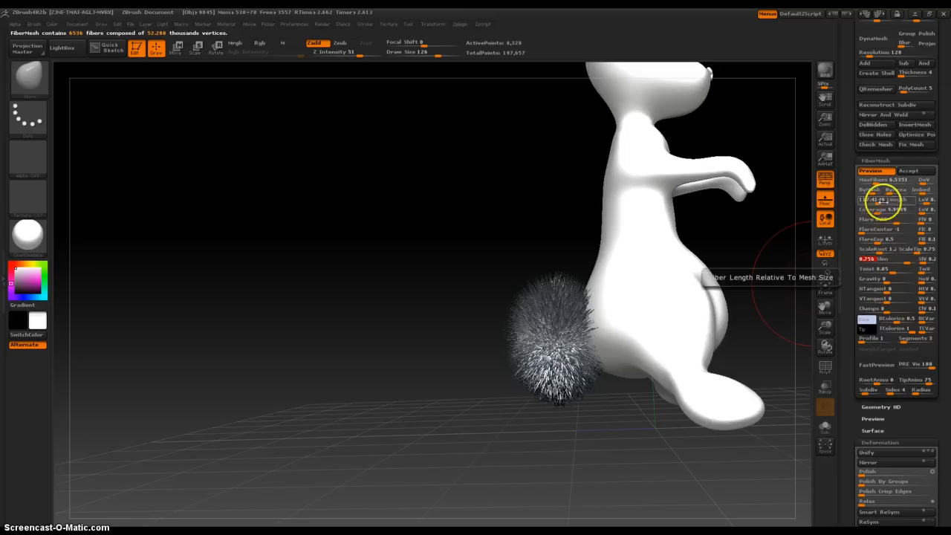
pyautogui.moveTo(875, 199); pyautogui.dragTo(884, 201)
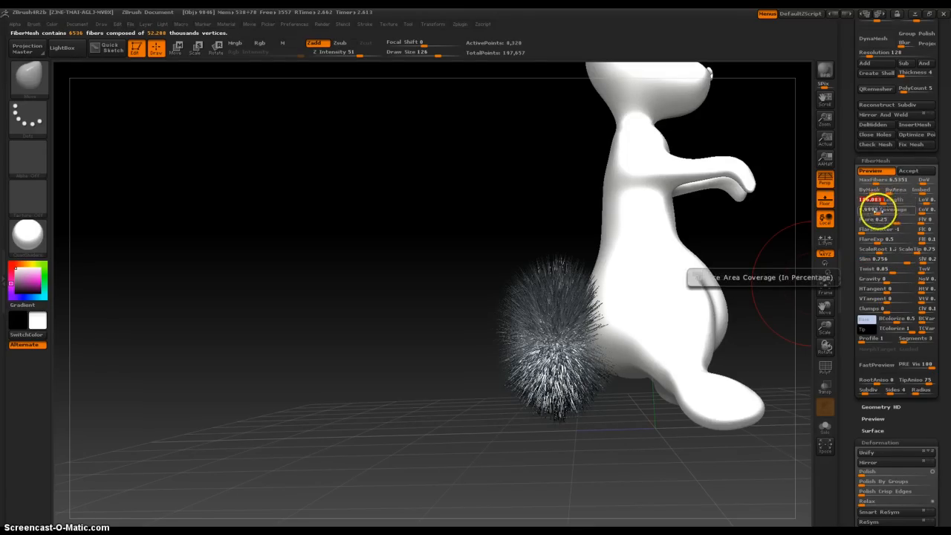
# Set the fibers' Flare to 0.9512, FlareCenter to 0.3414 and ScaleTip to 2.3213, and render the tail from behind with BPR
pyautogui.moveTo(880, 219); pyautogui.dragTo(895, 221)
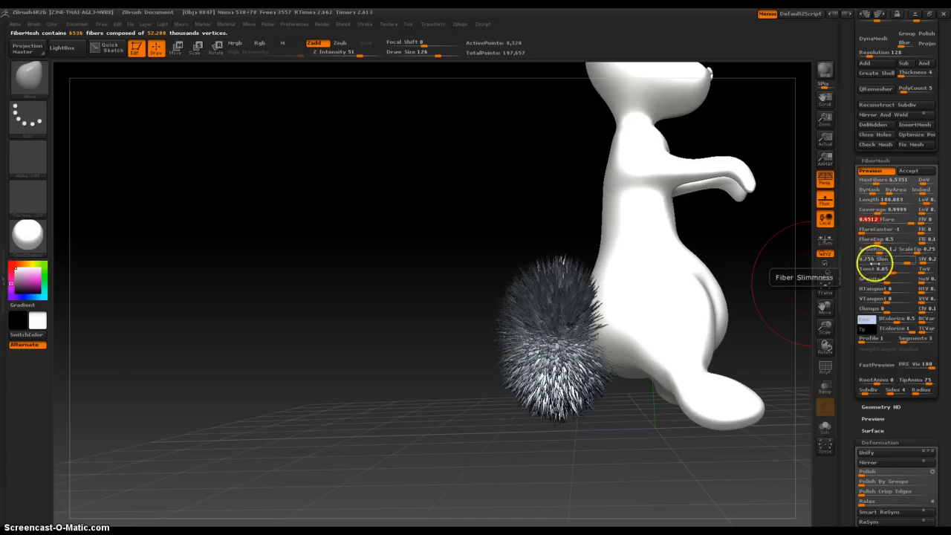
pyautogui.moveTo(880, 231); pyautogui.dragTo(899, 233)
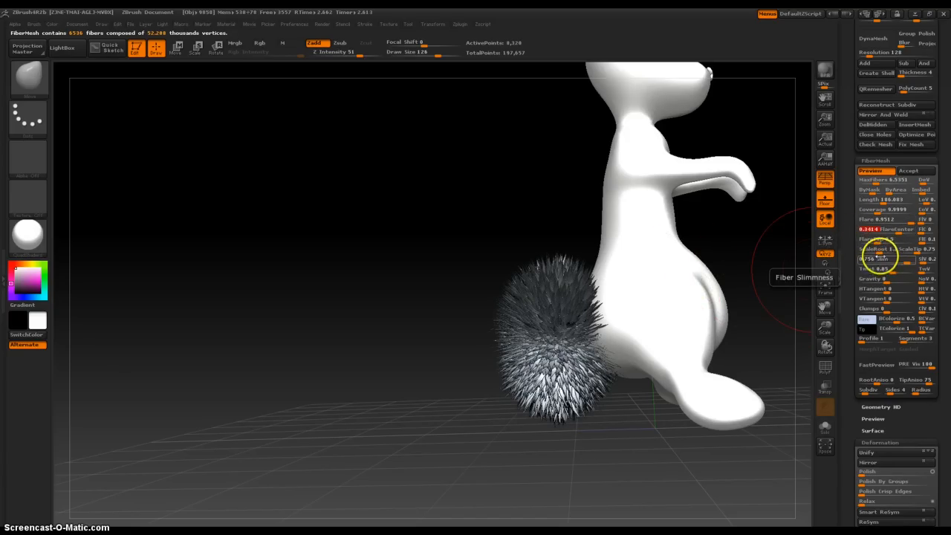
pyautogui.click(920, 253)
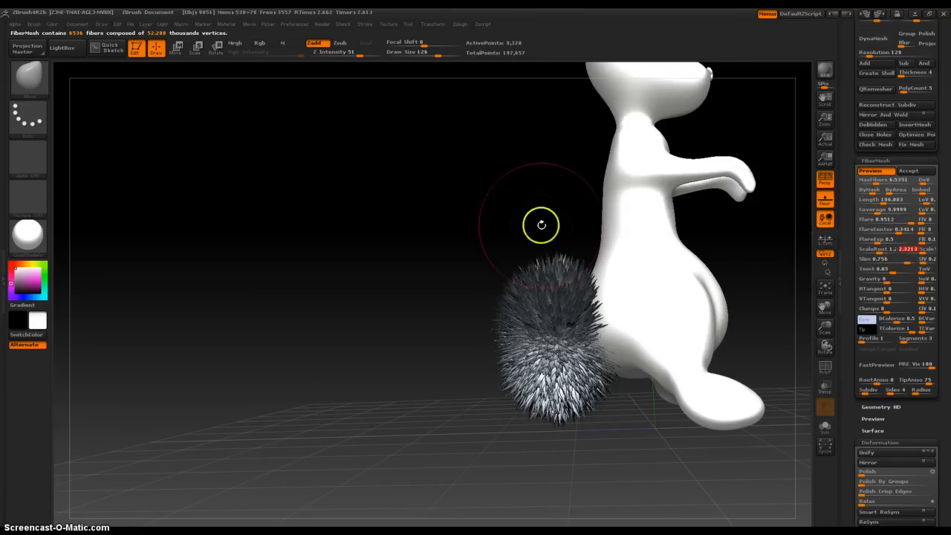
pyautogui.moveTo(541, 221); pyautogui.dragTo(515, 229)
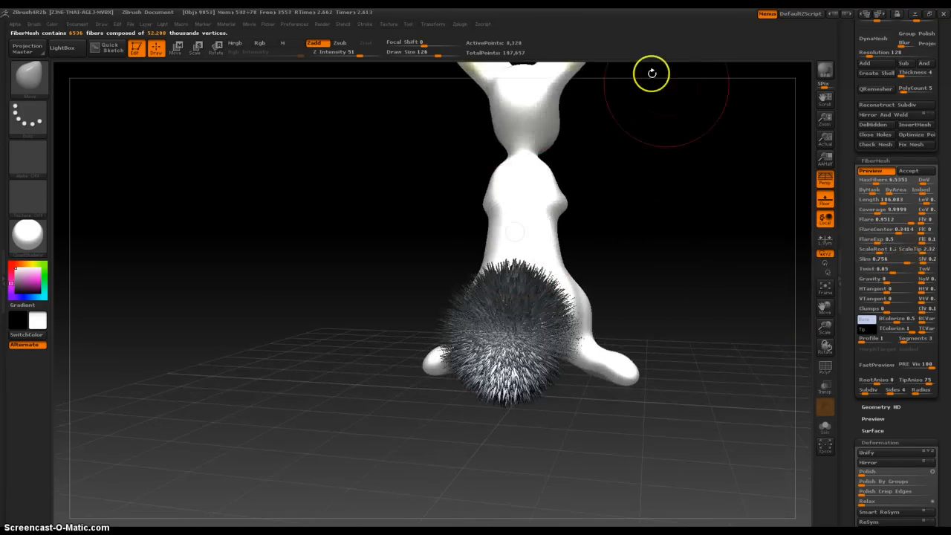
pyautogui.press('shift')
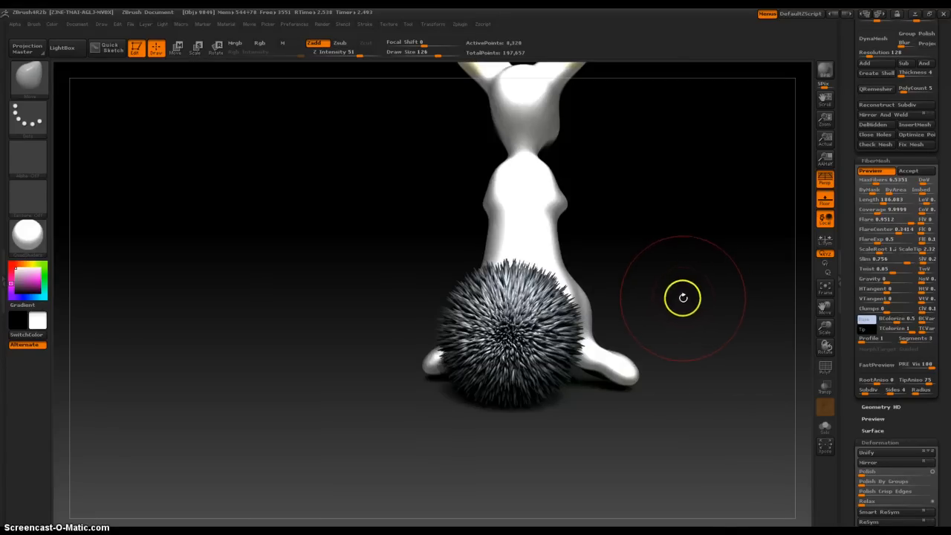
# Change the FiberMesh tip colour to a pale blue with RGB 213, 226, 243
pyautogui.moveTo(681, 294)
pyautogui.mouseDown()
pyautogui.moveTo(652, 304)
pyautogui.moveTo(663, 298)
pyautogui.mouseUp()
pyautogui.click(864, 330)
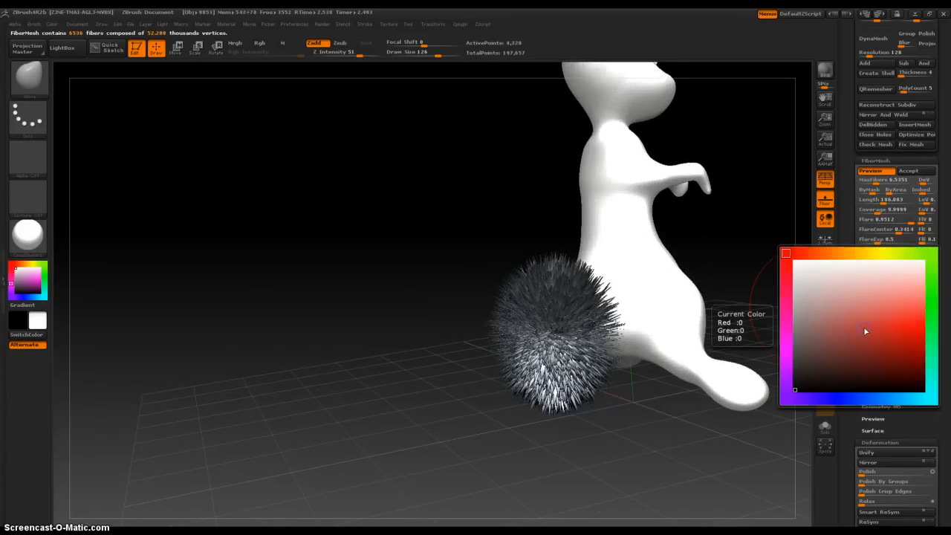
pyautogui.click(873, 399)
pyautogui.click(833, 262)
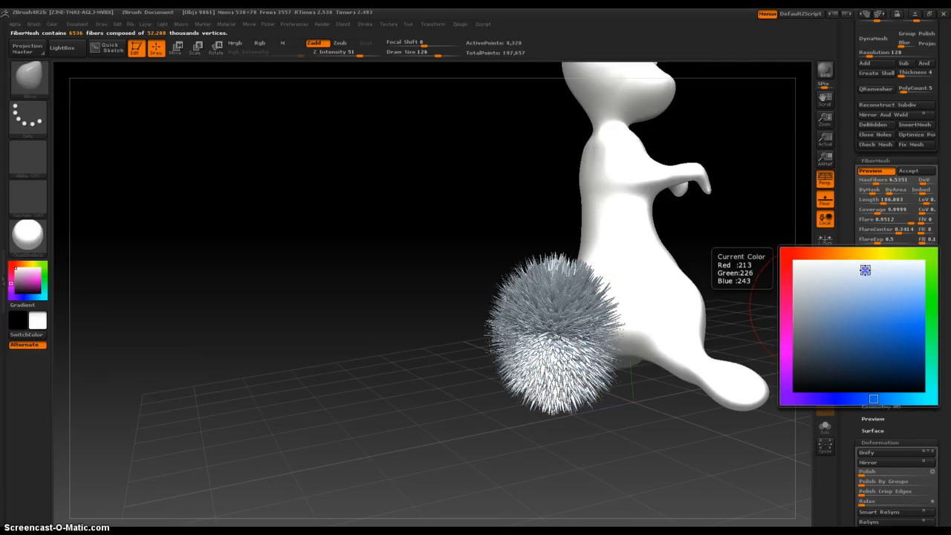
# Render the whole bunny with BPR from a rear three-quarter view and from the front
pyautogui.moveTo(758, 194); pyautogui.dragTo(692, 307, button='right')
pyautogui.hotkey('shift', 'r')
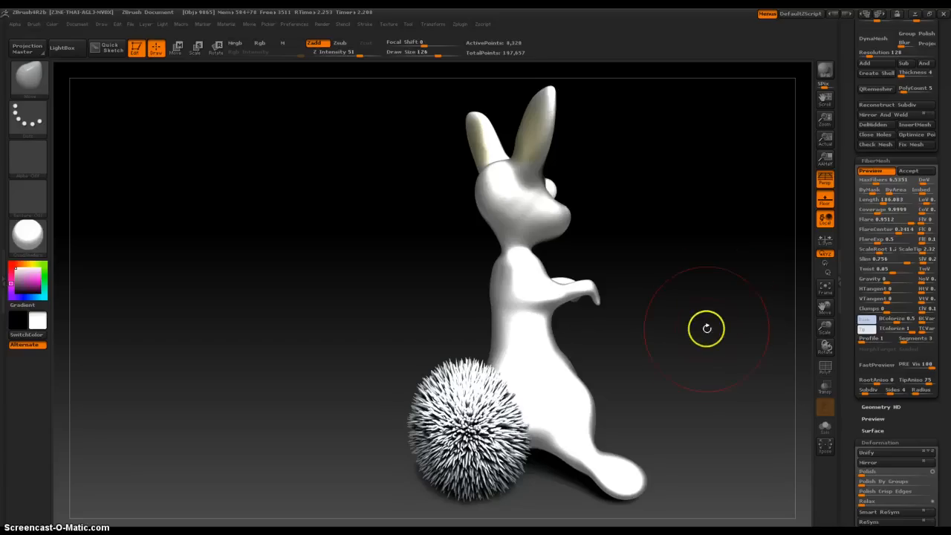
pyautogui.moveTo(684, 359)
pyautogui.mouseDown()
pyautogui.moveTo(609, 371)
pyautogui.moveTo(578, 364)
pyautogui.moveTo(656, 367)
pyautogui.moveTo(628, 370)
pyautogui.moveTo(612, 340)
pyautogui.mouseUp()
pyautogui.hotkey('shift', 'r')
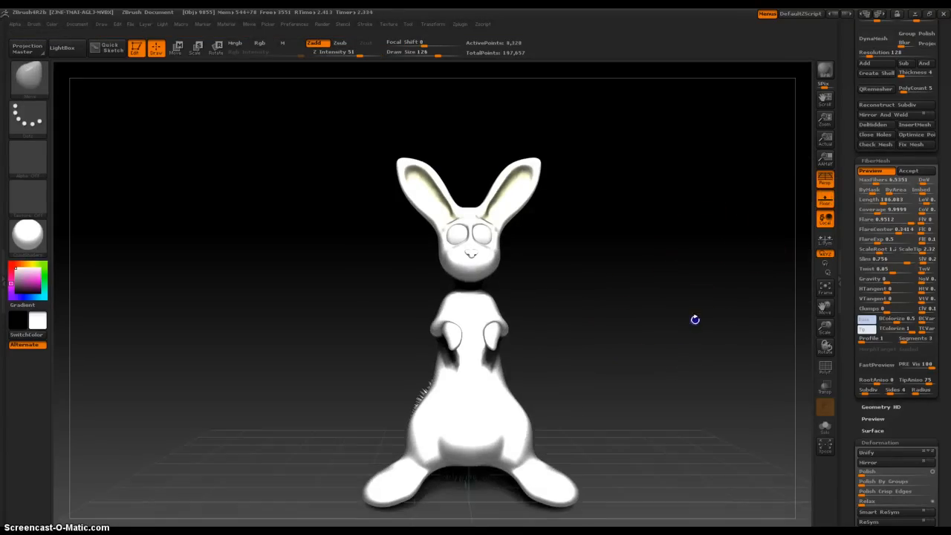
pyautogui.moveTo(691, 320); pyautogui.dragTo(684, 320)
pyautogui.click(679, 319)
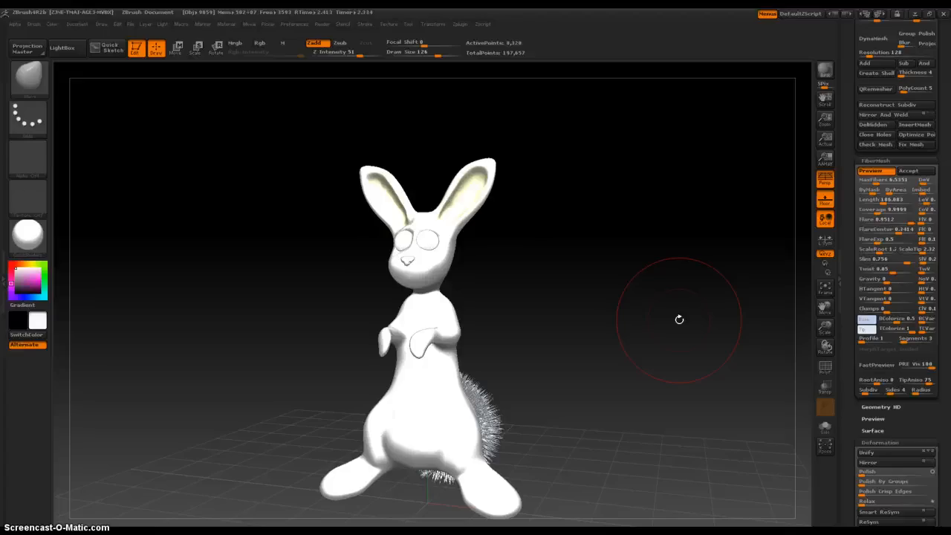
# Insert a Sphere3D as a new subtool directly below the Tail subtool
pyautogui.moveTo(848, 115); pyautogui.dragTo(830, 200)
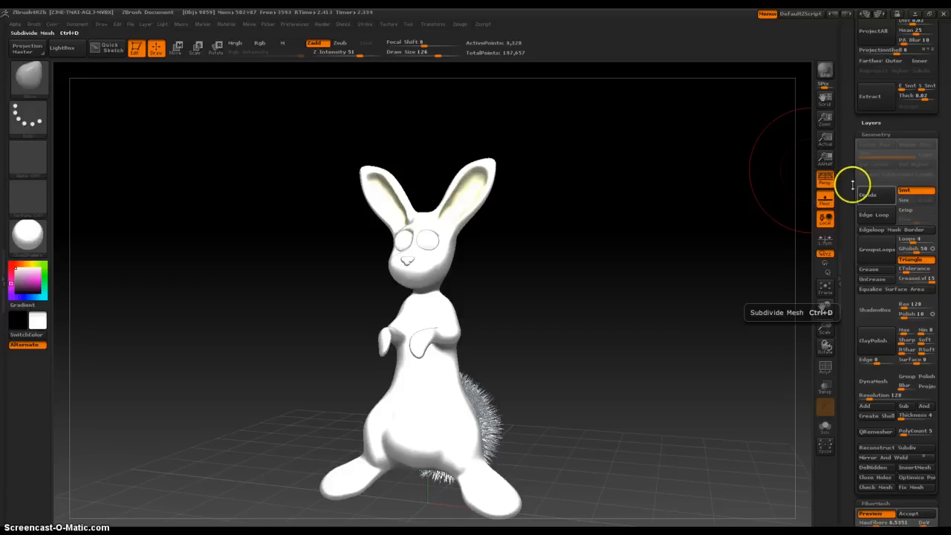
pyautogui.moveTo(851, 132); pyautogui.dragTo(851, 238)
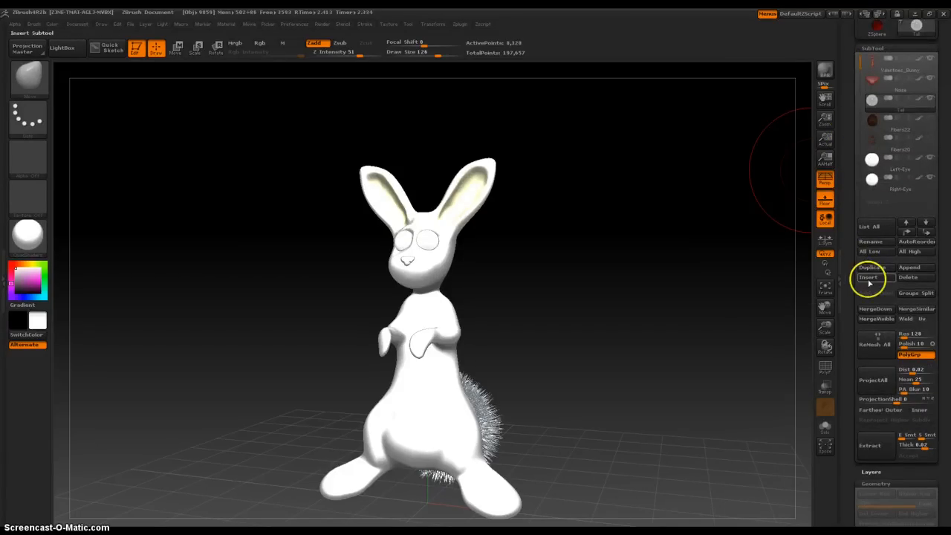
pyautogui.click(868, 279)
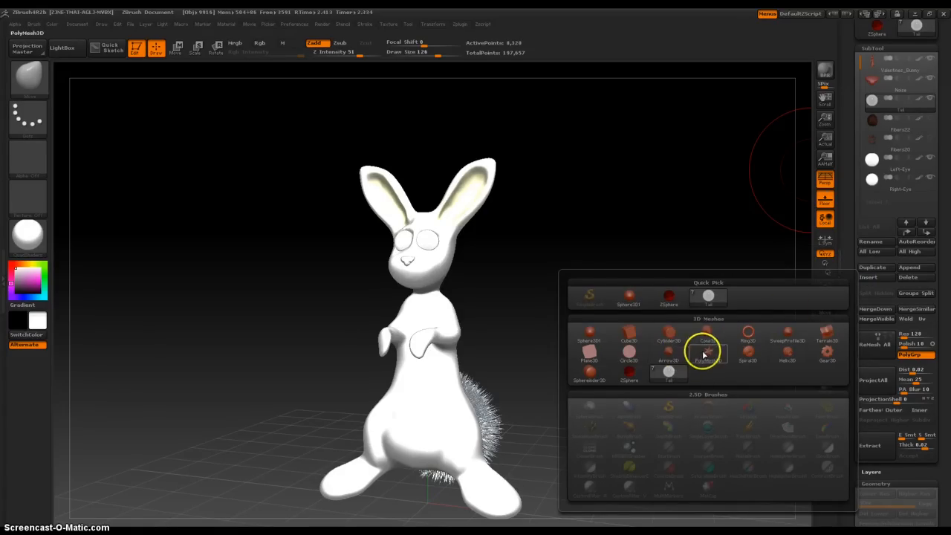
pyautogui.moveTo(709, 355)
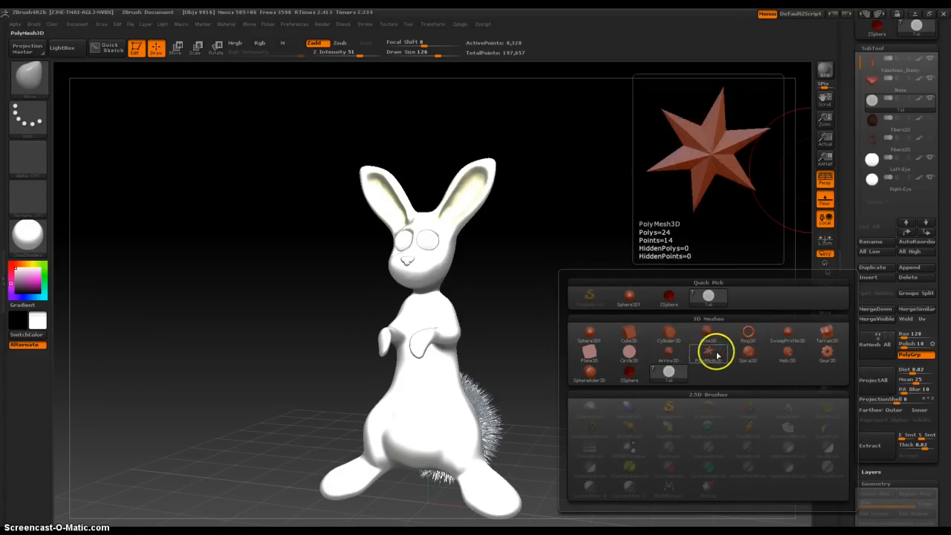
pyautogui.click(598, 333)
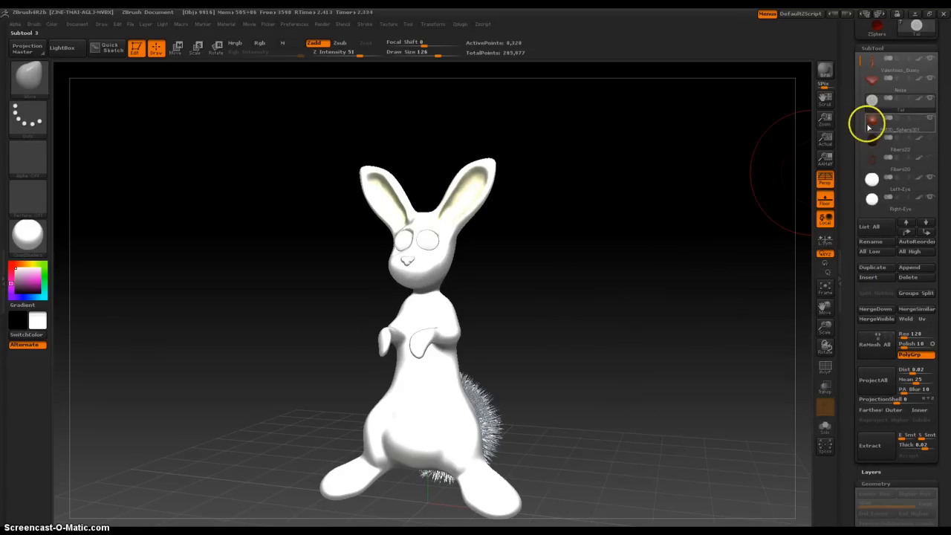
# Make the inserted sphere subtool active, isolate it with Solo and frame it in view
pyautogui.moveTo(872, 126)
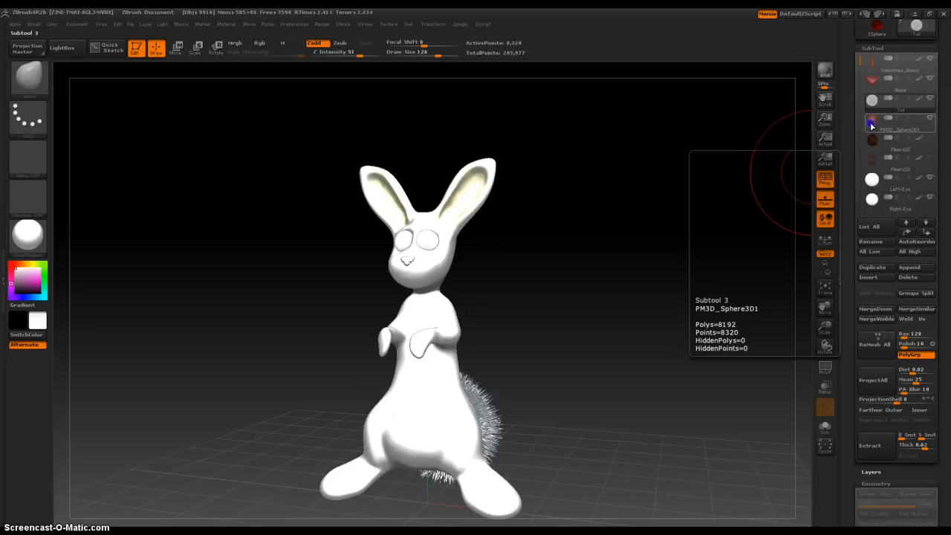
pyautogui.click(825, 426)
pyautogui.click(824, 282)
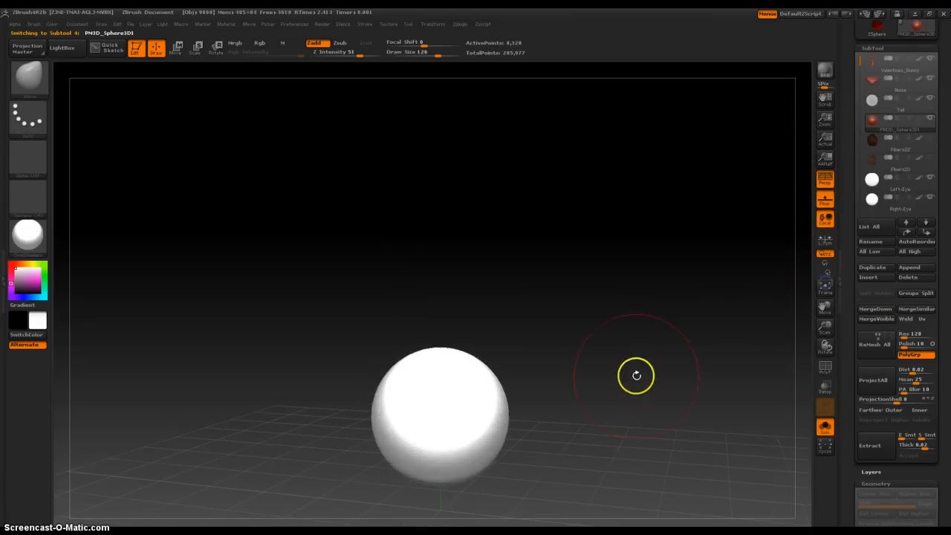
pyautogui.moveTo(615, 283); pyautogui.dragTo(609, 295)
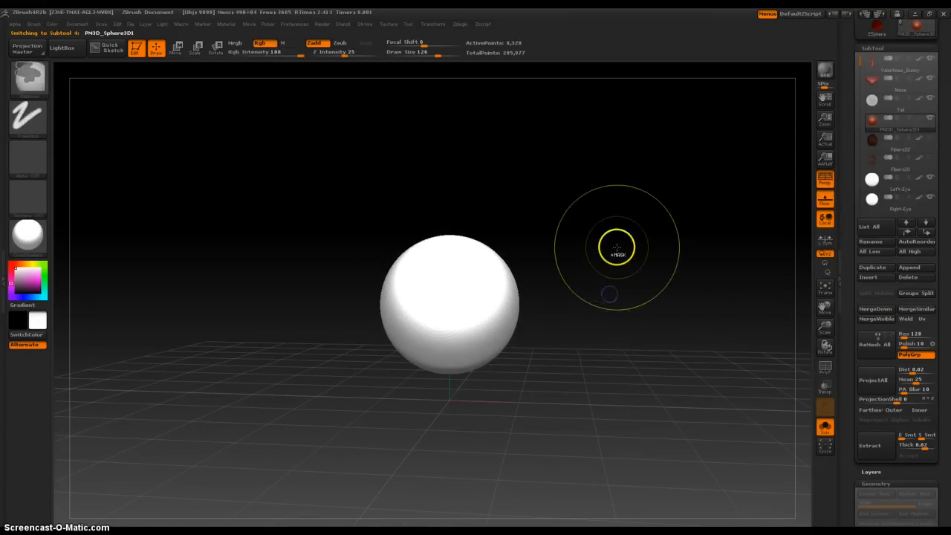
# Divide the isolated sphere's mesh once, and undo the subdivision
pyautogui.keyDown('ctrl'); pyautogui.moveTo(609, 238); pyautogui.dragTo(679, 350, button='right'); pyautogui.keyUp('ctrl')
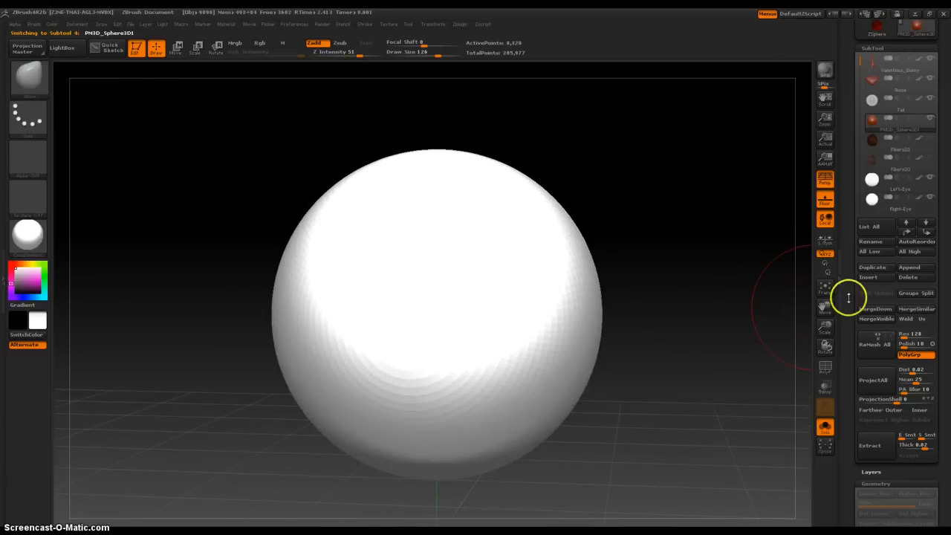
pyautogui.moveTo(848, 299); pyautogui.dragTo(846, 283)
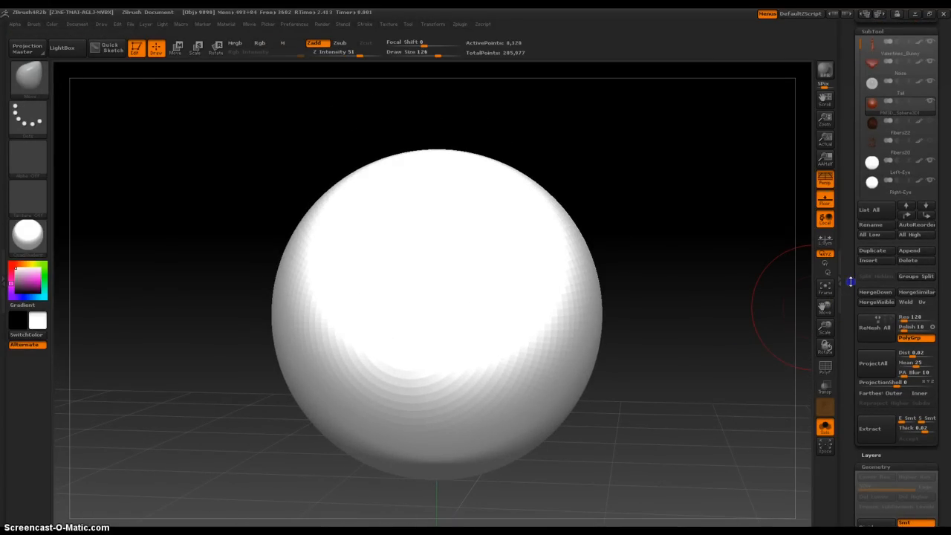
pyautogui.moveTo(851, 369); pyautogui.dragTo(851, 276)
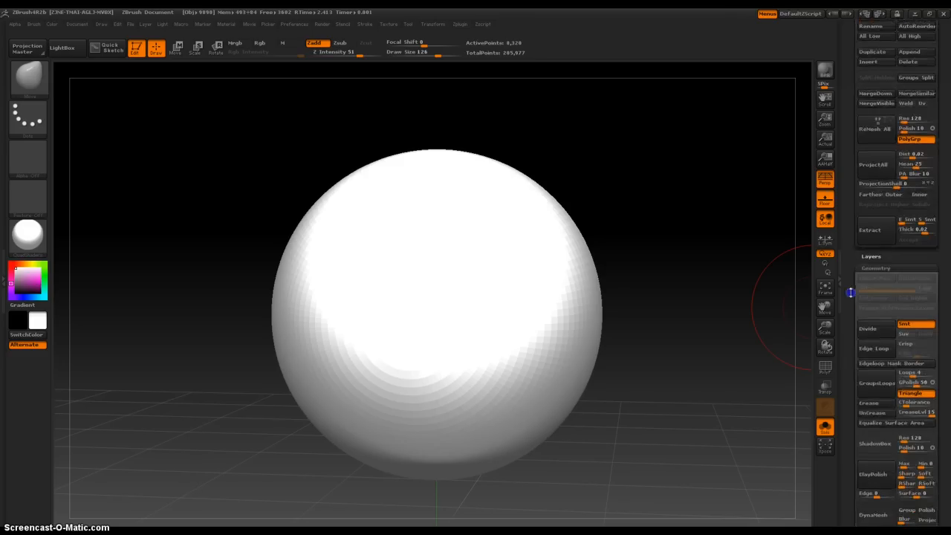
pyautogui.click(874, 326)
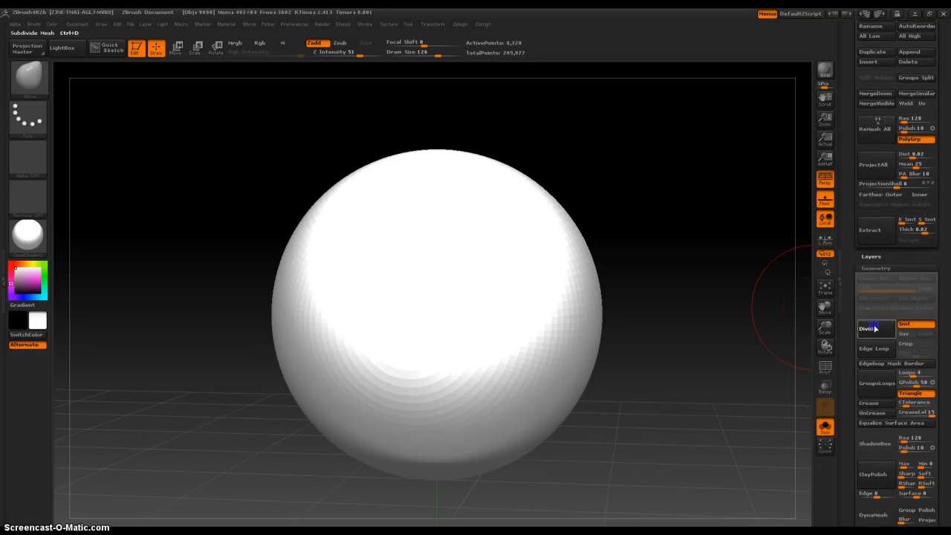
pyautogui.hotkey('ctrl', 'z')
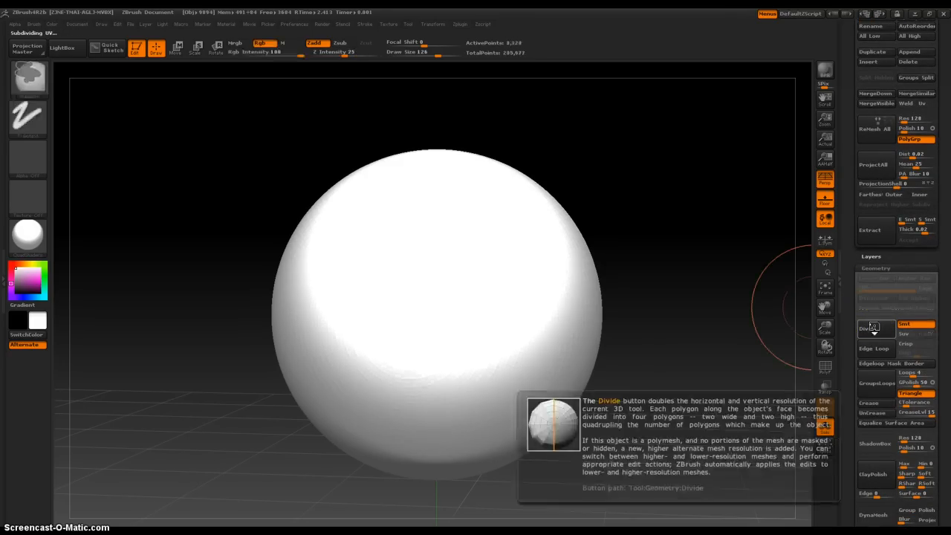
# Turn on the polyframe display and divide the sphere up to subdivision level 5
pyautogui.click(825, 369)
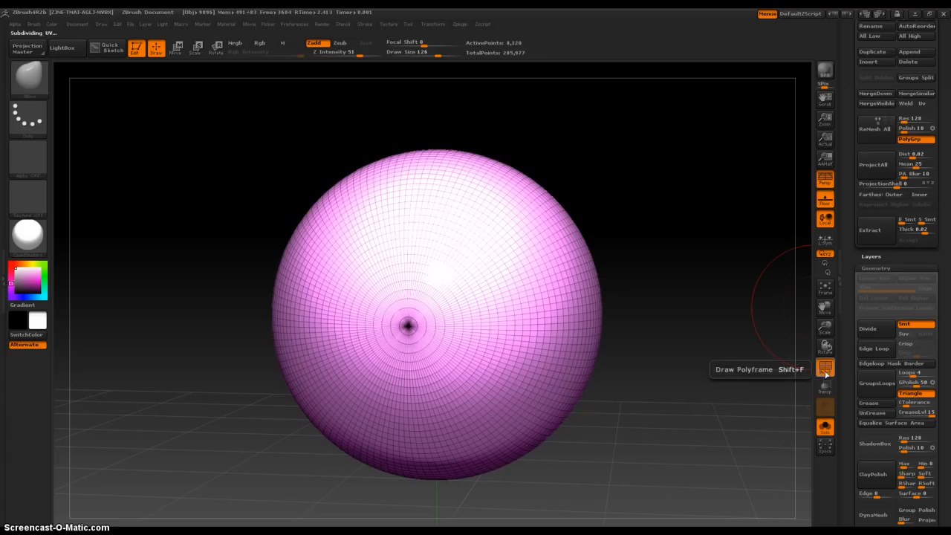
pyautogui.click(875, 329)
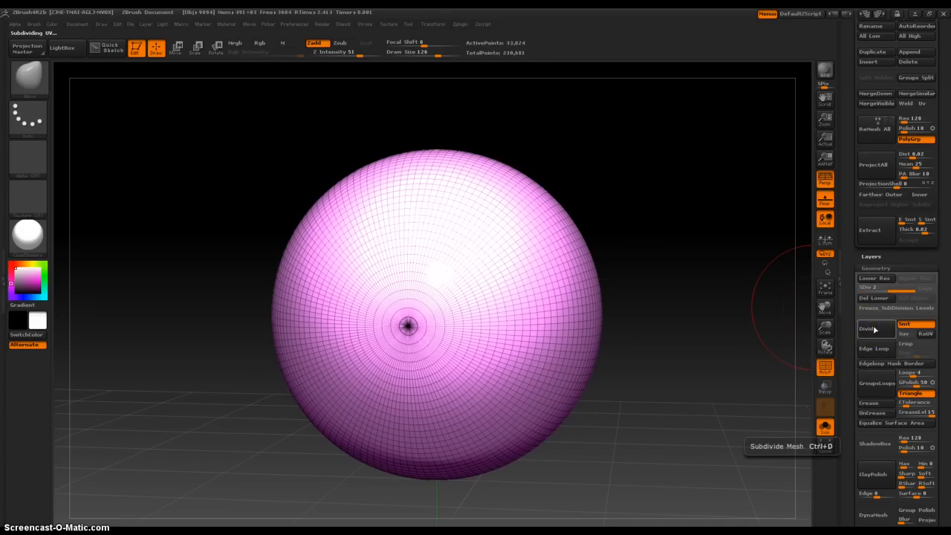
pyautogui.click(874, 329)
pyautogui.click(874, 329)
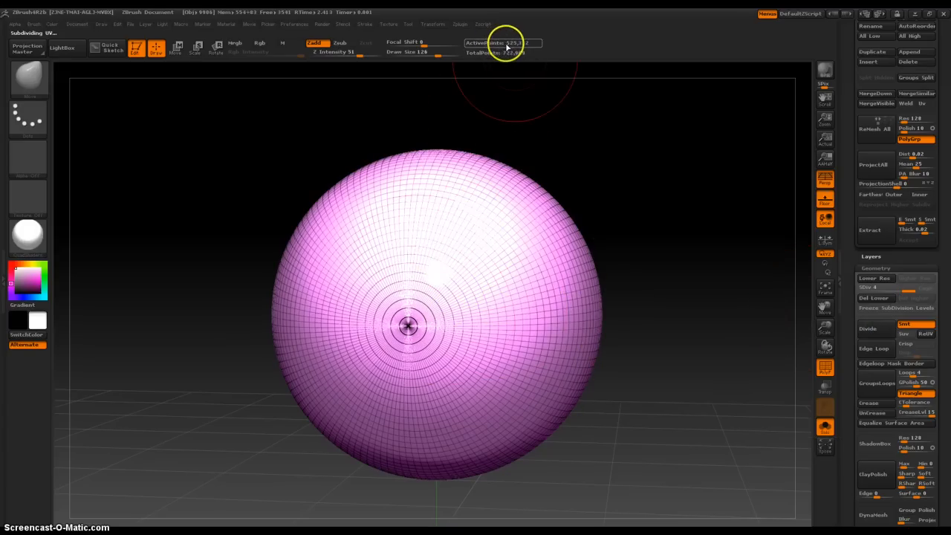
pyautogui.click(874, 332)
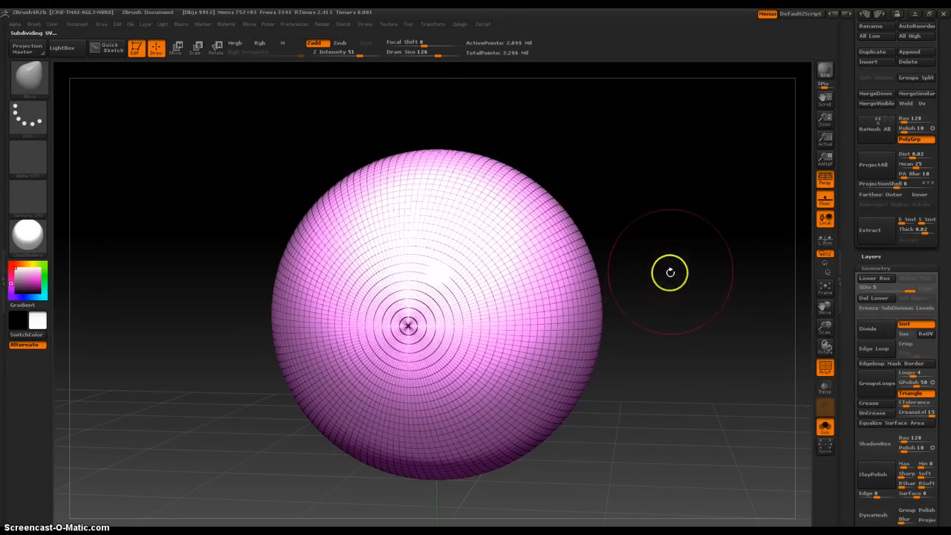
# Examine the subdivided sphere's surface up close with the polyframe hidden and shown
pyautogui.keyDown('ctrl'); pyautogui.moveTo(670, 273); pyautogui.dragTo(713, 411, button='right'); pyautogui.keyUp('ctrl')
pyautogui.keyDown('ctrl'); pyautogui.moveTo(764, 394); pyautogui.dragTo(774, 361, button='right'); pyautogui.keyUp('ctrl')
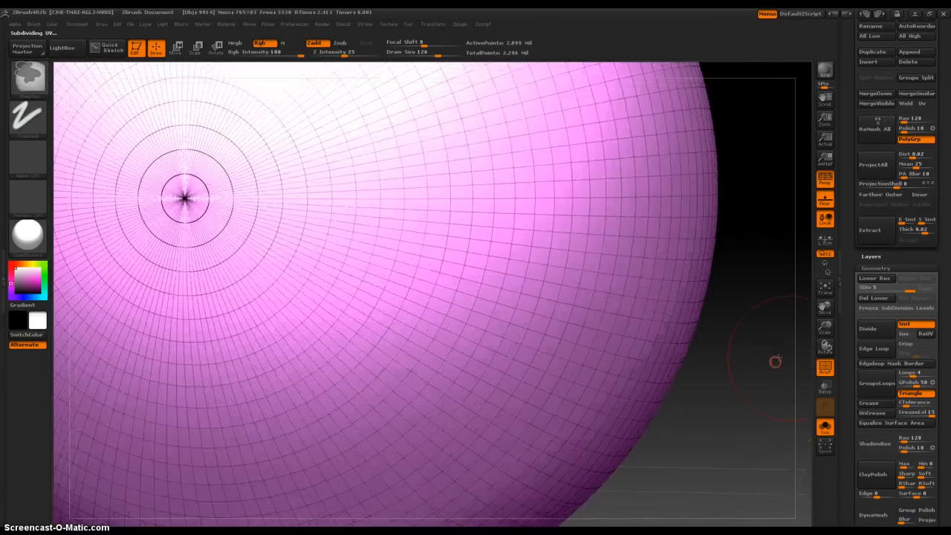
pyautogui.click(825, 368)
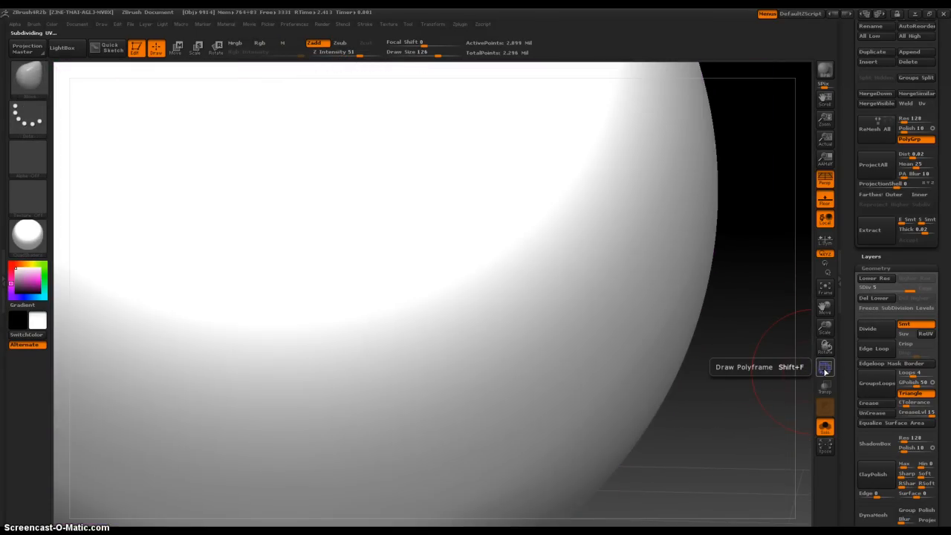
pyautogui.click(824, 368)
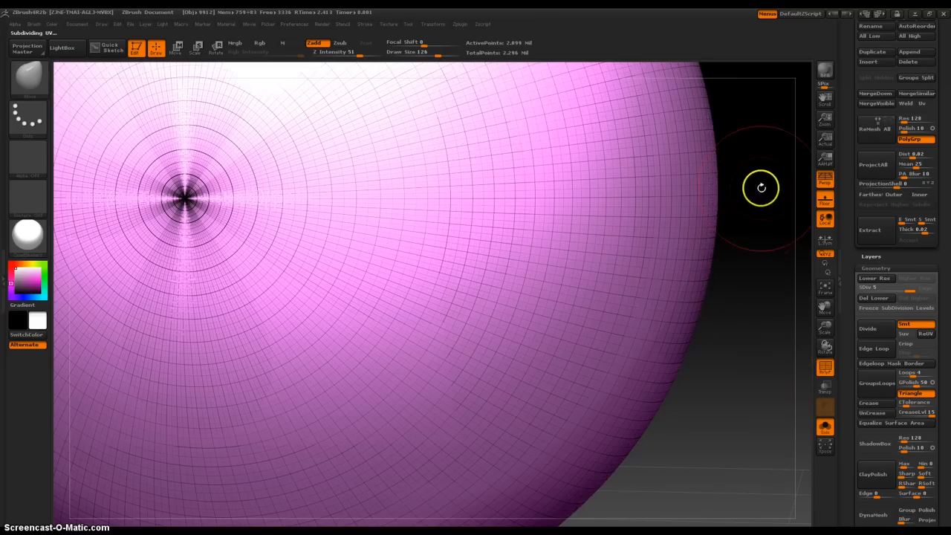
pyautogui.moveTo(745, 325)
pyautogui.keyDown('ctrl'); pyautogui.mouseDown(button='right')
pyautogui.moveTo(751, 423)
pyautogui.moveTo(762, 263)
pyautogui.moveTo(750, 205)
pyautogui.moveTo(734, 441)
pyautogui.moveTo(709, 222)
pyautogui.moveTo(679, 228)
pyautogui.moveTo(689, 276)
pyautogui.mouseUp(button='right'); pyautogui.keyUp('ctrl')
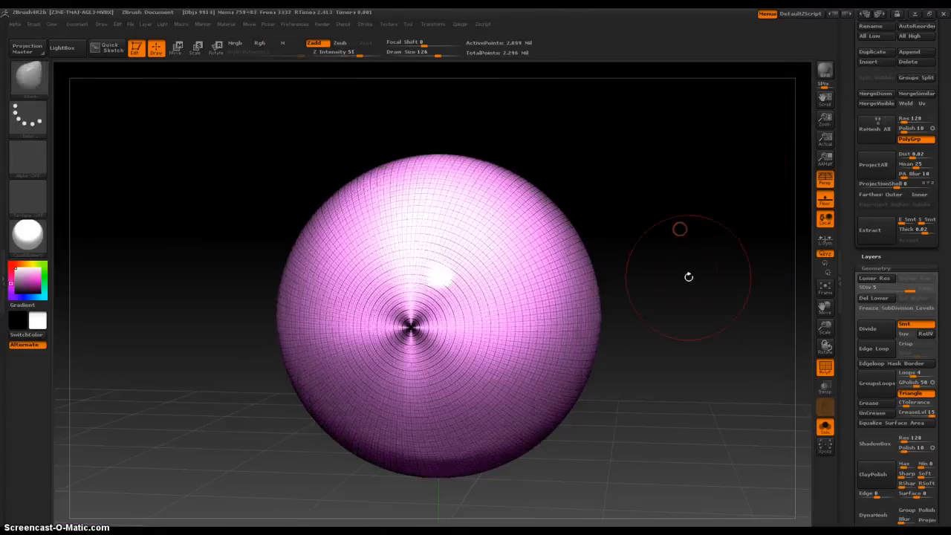
# Undo all of the sphere's subdivisions back to its undivided mesh
pyautogui.hotkey('shift', 'd')
pyautogui.hotkey('shift', 'd')
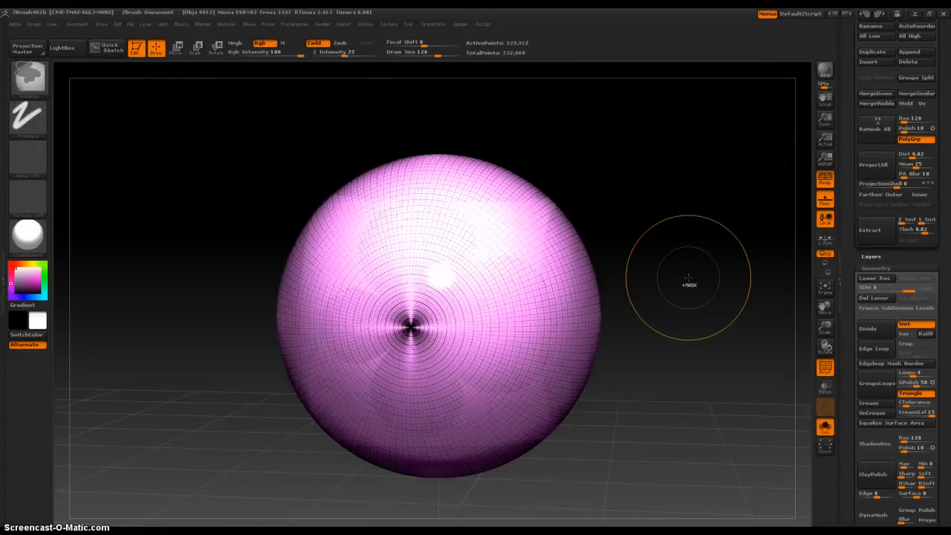
pyautogui.hotkey('shift', 'd')
pyautogui.hotkey('shift', 'd')
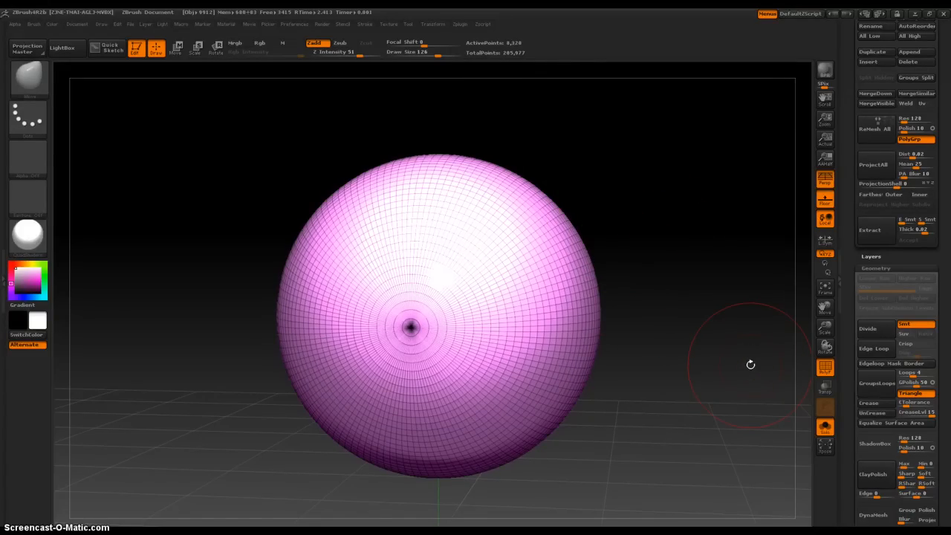
# Subdivide the sphere again up to level 4, and undo these subdivisions
pyautogui.moveTo(848, 231); pyautogui.dragTo(851, 323)
pyautogui.moveTo(858, 235); pyautogui.dragTo(854, 198)
pyautogui.moveTo(854, 276); pyautogui.dragTo(838, 230)
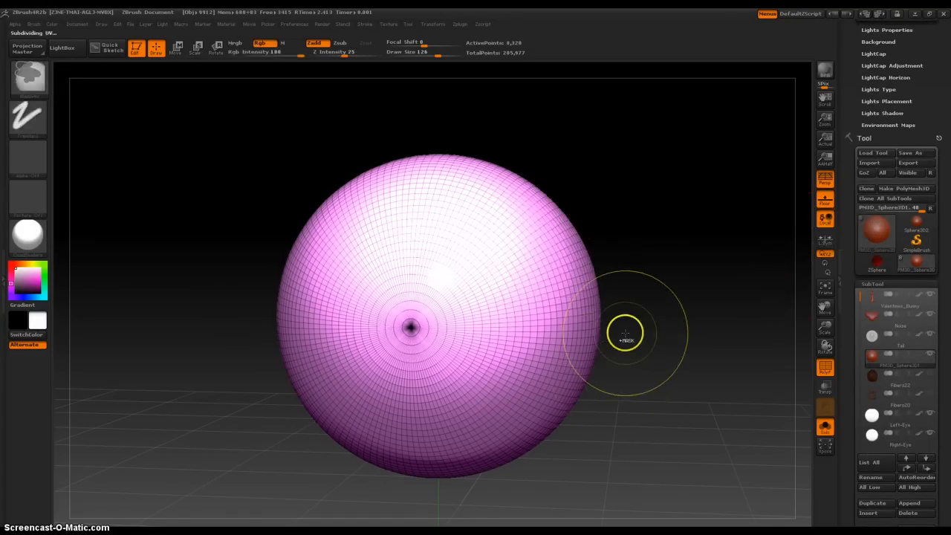
pyautogui.hotkey('ctrl', 'd')
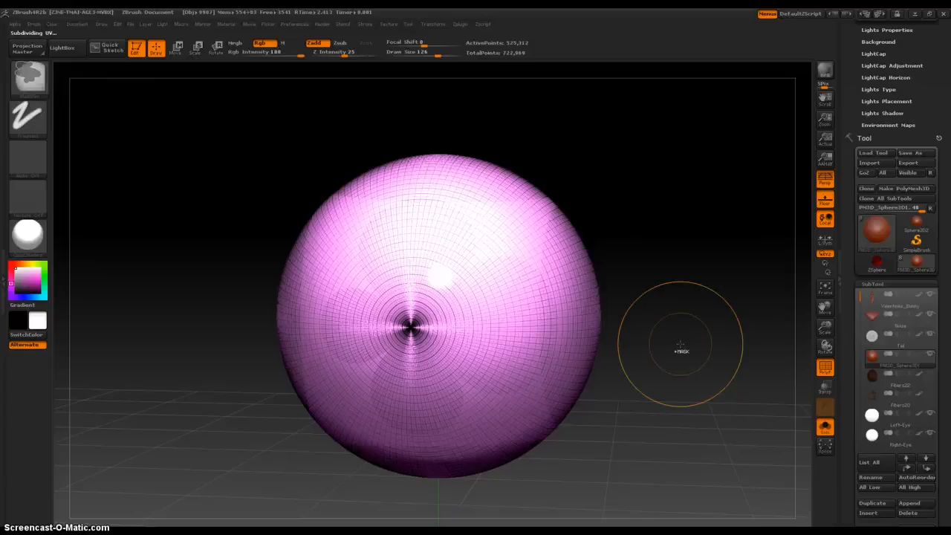
pyautogui.hotkey('shift', 'd')
pyautogui.hotkey('shift', 'd')
pyautogui.hotkey('shift', 'd')
pyautogui.press('ctrl')
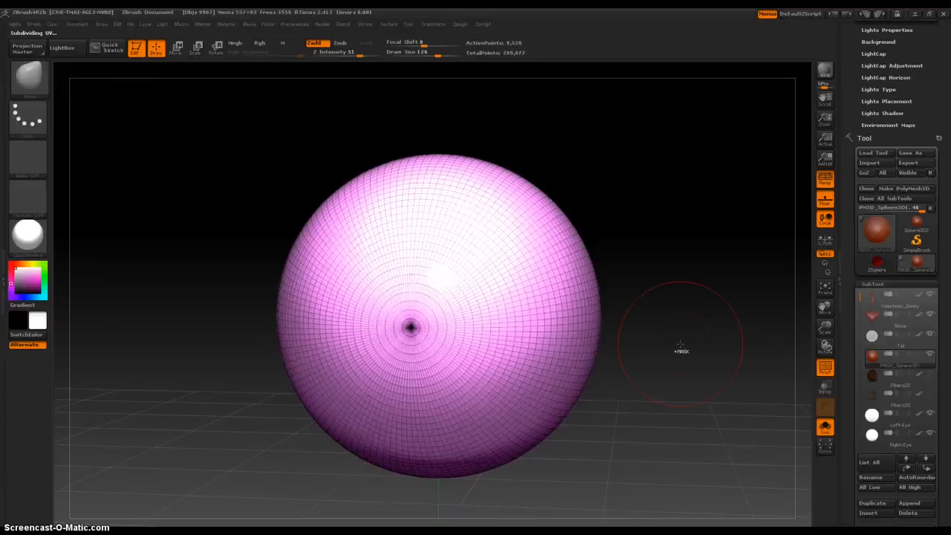
# Draw a horizontal Transpose Move line from the sphere's centre to its right edge and shift the sphere to the right
pyautogui.click(177, 48)
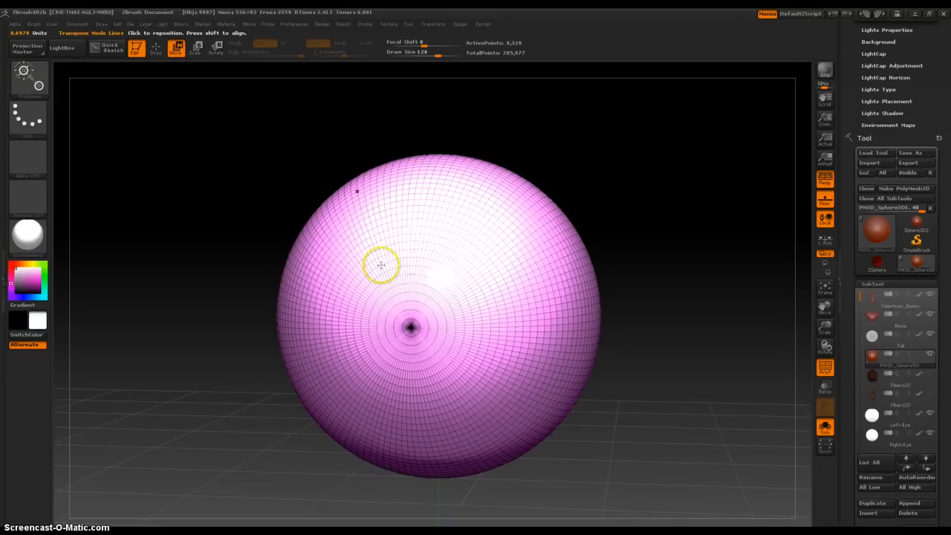
pyautogui.moveTo(305, 138); pyautogui.dragTo(308, 143)
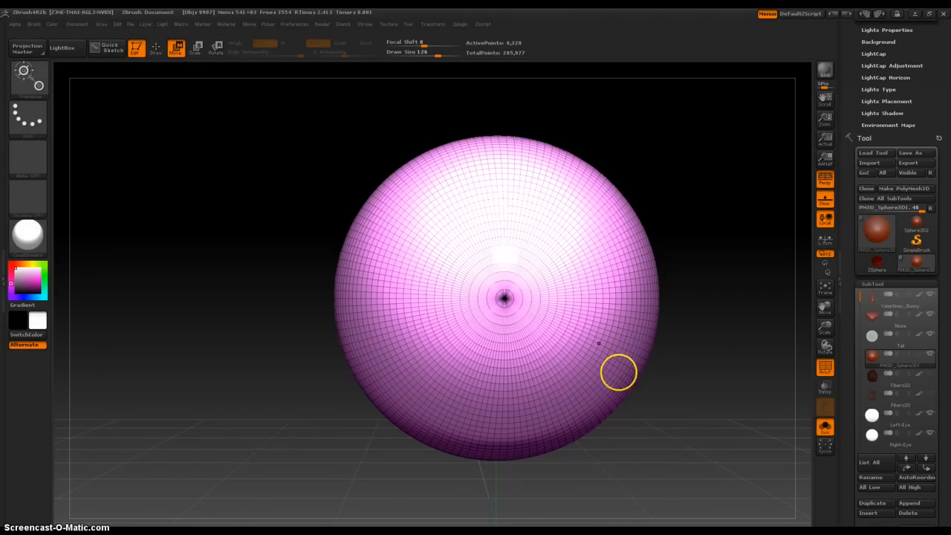
pyautogui.moveTo(504, 298); pyautogui.dragTo(650, 302)
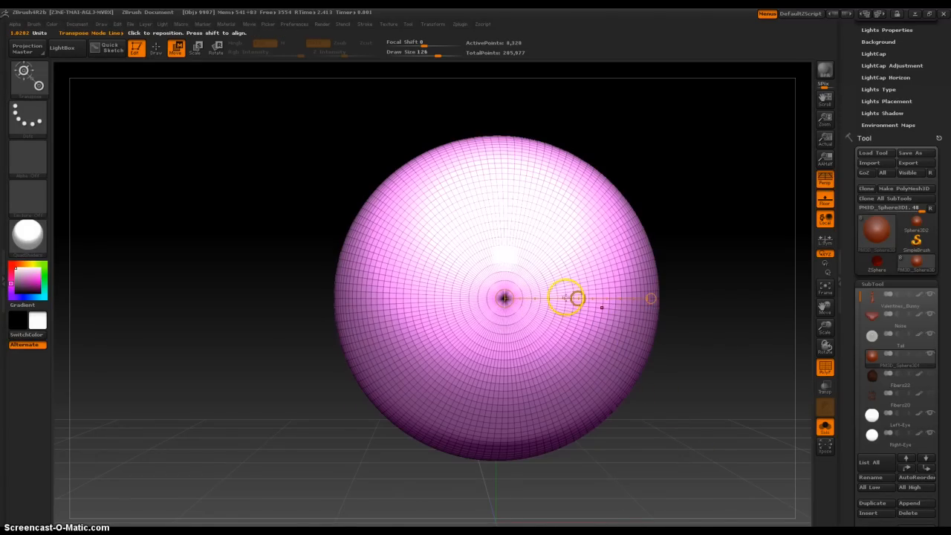
pyautogui.moveTo(567, 299); pyautogui.dragTo(707, 283)
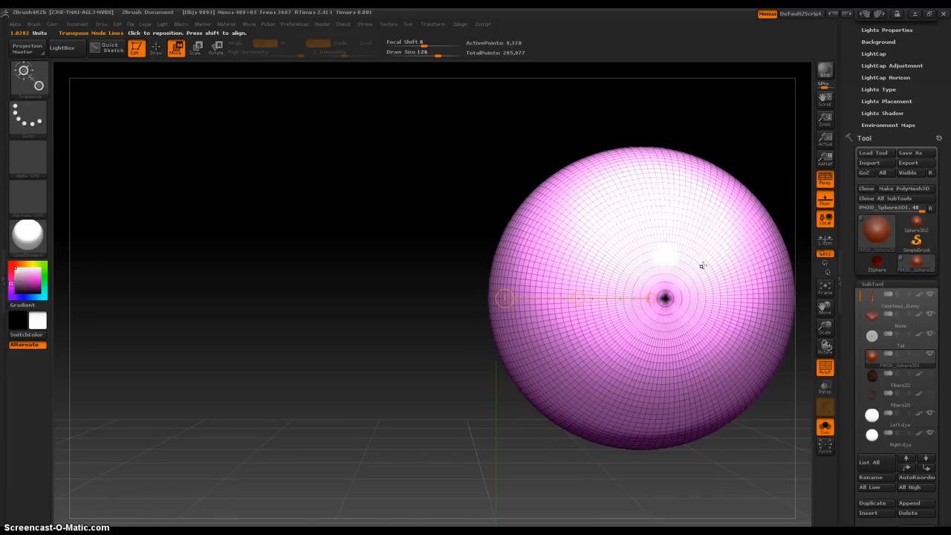
# Duplicate the sphere subtool and, with Solo turned off, move the copy across to the left side of the bunny
pyautogui.hotkey('ctrl', 'shift', 'd')
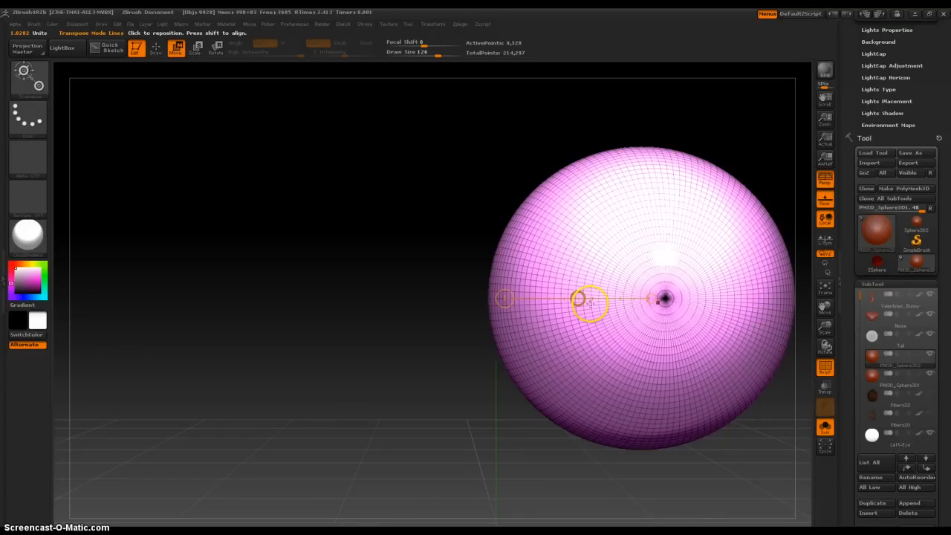
pyautogui.moveTo(582, 297); pyautogui.dragTo(530, 417)
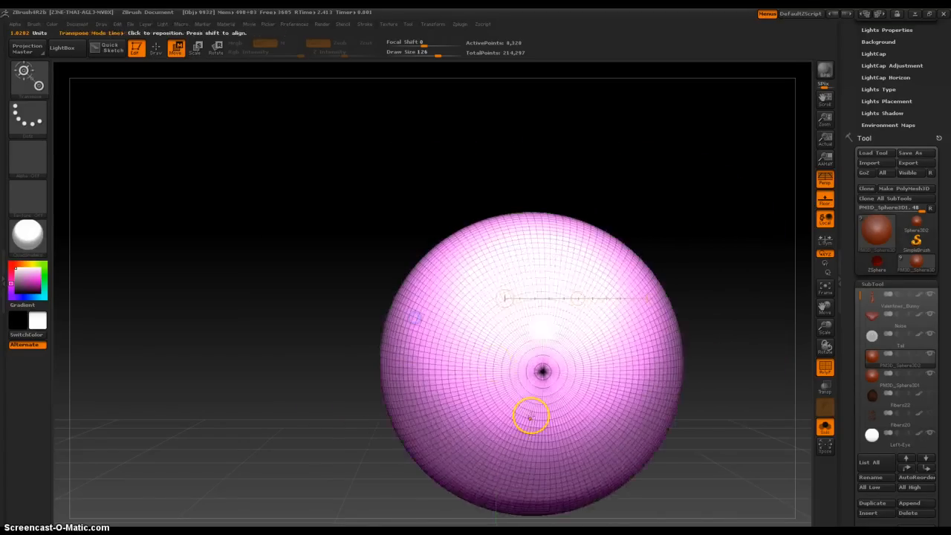
pyautogui.hotkey('ctrl', 'z')
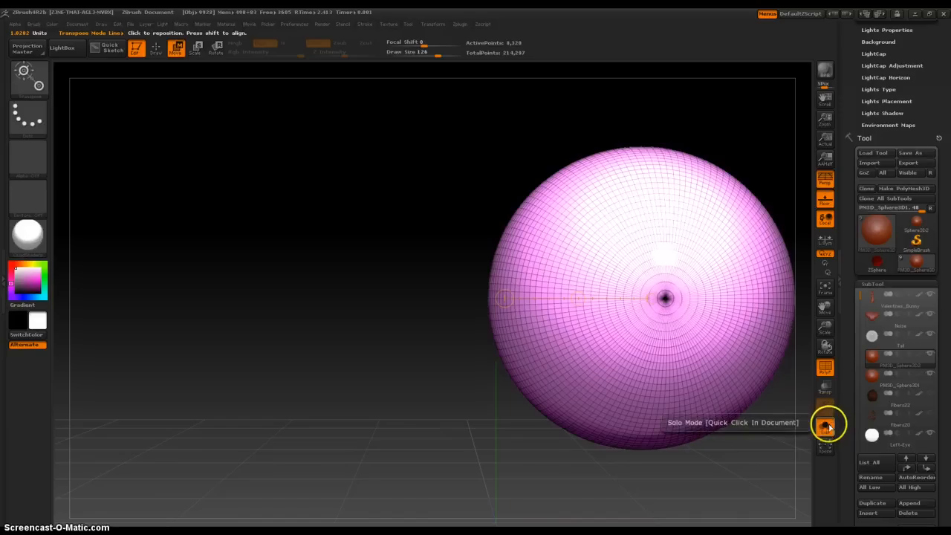
pyautogui.click(825, 425)
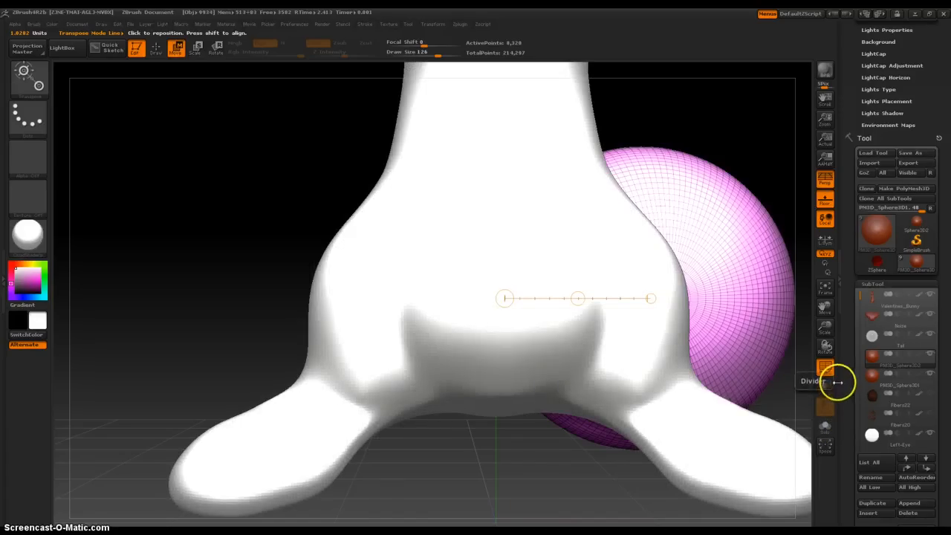
pyautogui.keyDown('ctrl'); pyautogui.moveTo(578, 301); pyautogui.dragTo(288, 254); pyautogui.keyUp('ctrl')
# Duplicate the left-hand sphere, move the new copy farther up and to the left, and frame it
pyautogui.hotkey('ctrl', 'shift', 'd')
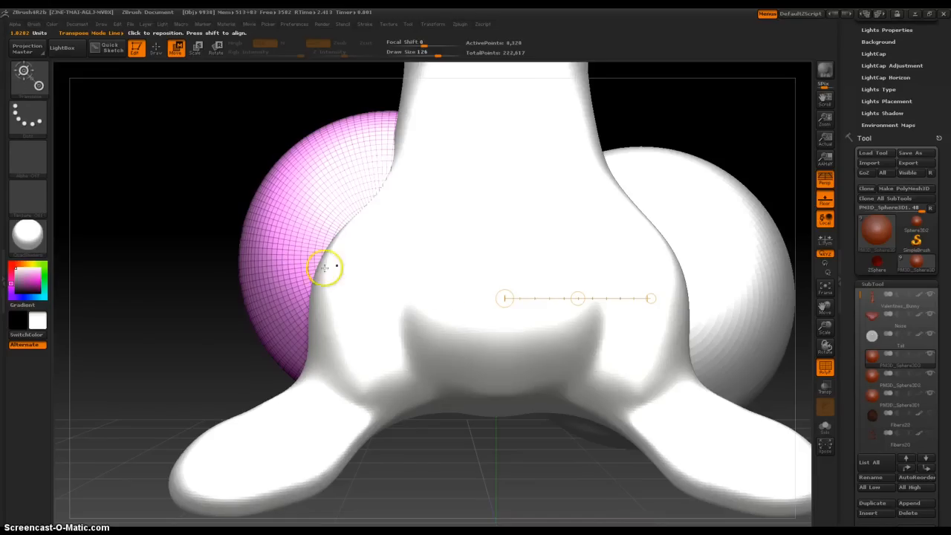
pyautogui.moveTo(577, 299); pyautogui.dragTo(325, 171)
pyautogui.press('f')
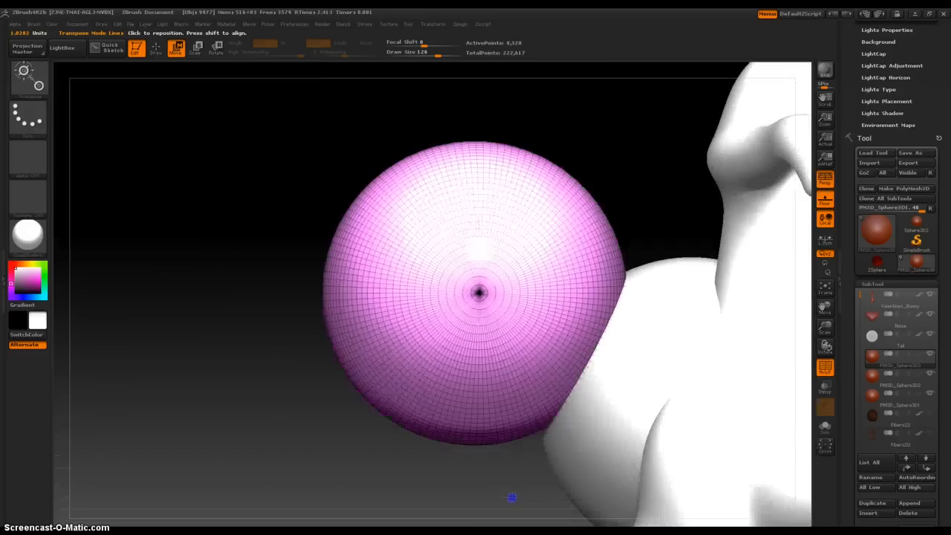
# Duplicate the framed sphere, move the copy up and left with a new Transpose line, and duplicate it once more
pyautogui.hotkey('ctrl', 'shift', 'd')
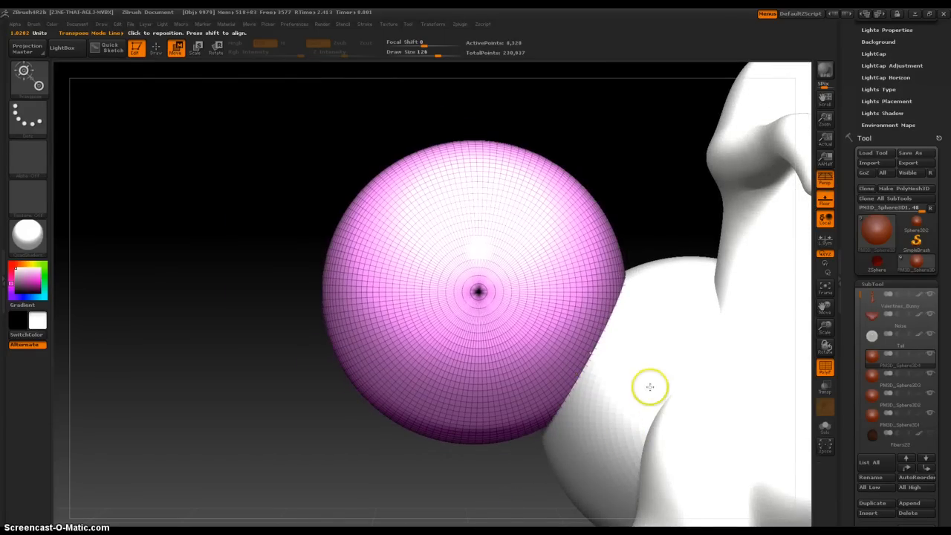
pyautogui.moveTo(481, 306); pyautogui.dragTo(324, 306)
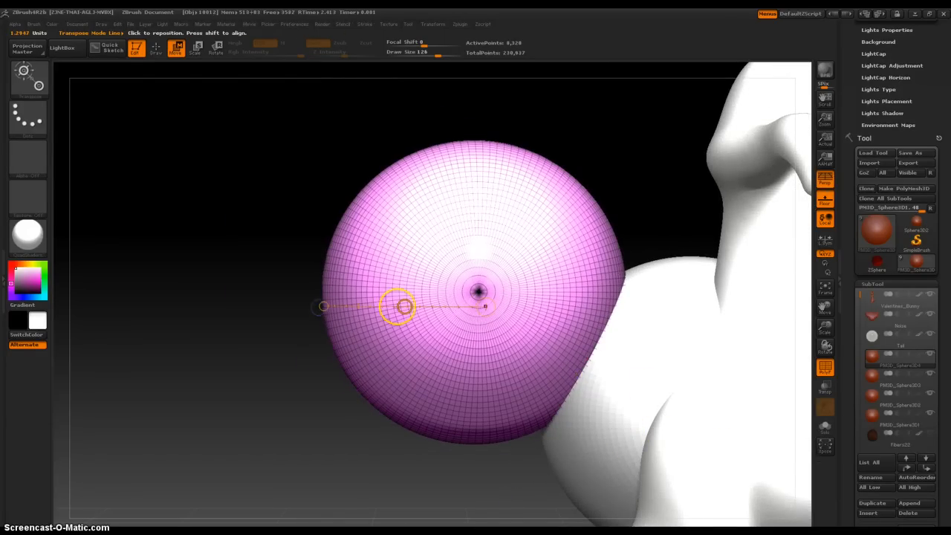
pyautogui.moveTo(412, 305); pyautogui.dragTo(246, 221)
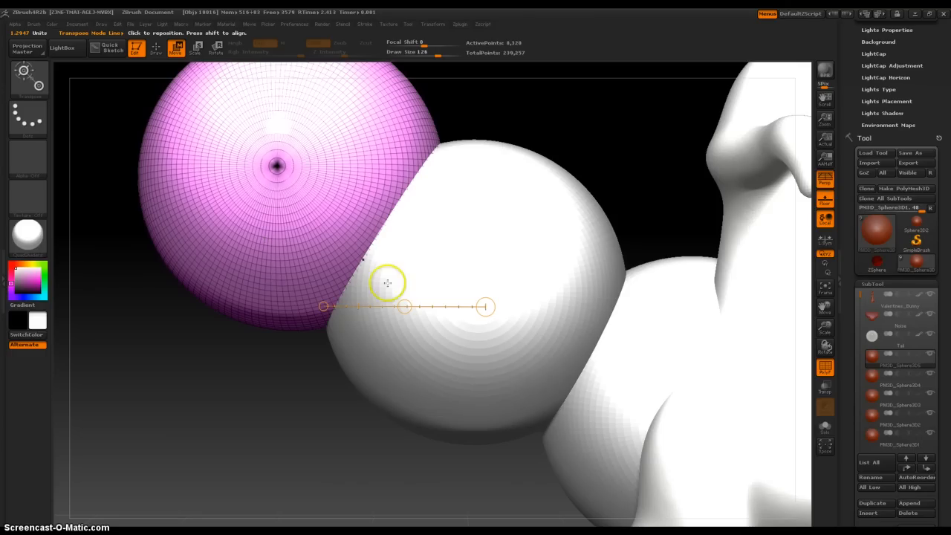
# Move the newest sphere copy down and to the left, and undo its moves back to the original position at the bunny's centre
pyautogui.moveTo(402, 305); pyautogui.dragTo(101, 401)
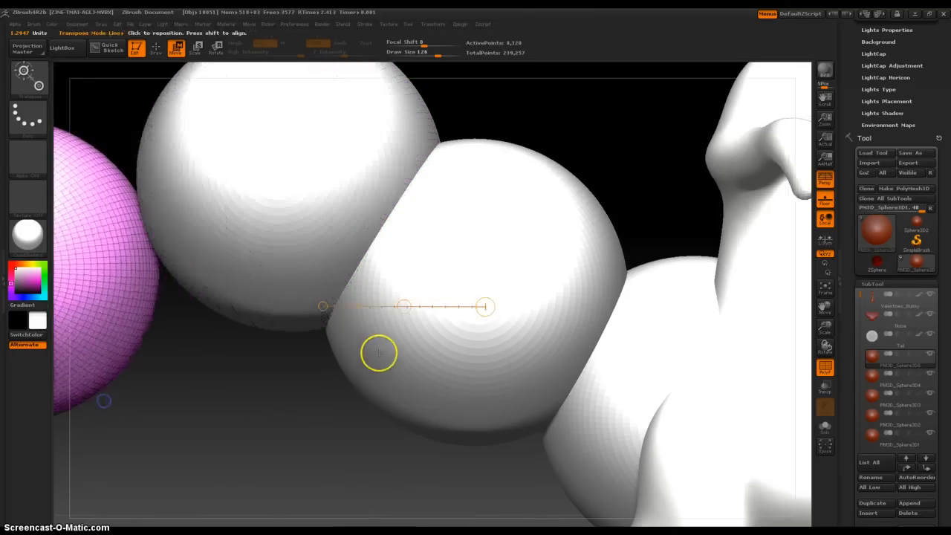
pyautogui.keyDown('ctrl'); pyautogui.moveTo(317, 394); pyautogui.dragTo(318, 318, button='right'); pyautogui.keyUp('ctrl')
pyautogui.hotkey('ctrl', 'z')
pyautogui.hotkey('ctrl', 'z')
pyautogui.hotkey('ctrl', 'z')
pyautogui.hotkey('ctrl', 'z')
pyautogui.hotkey('ctrl', 'z')
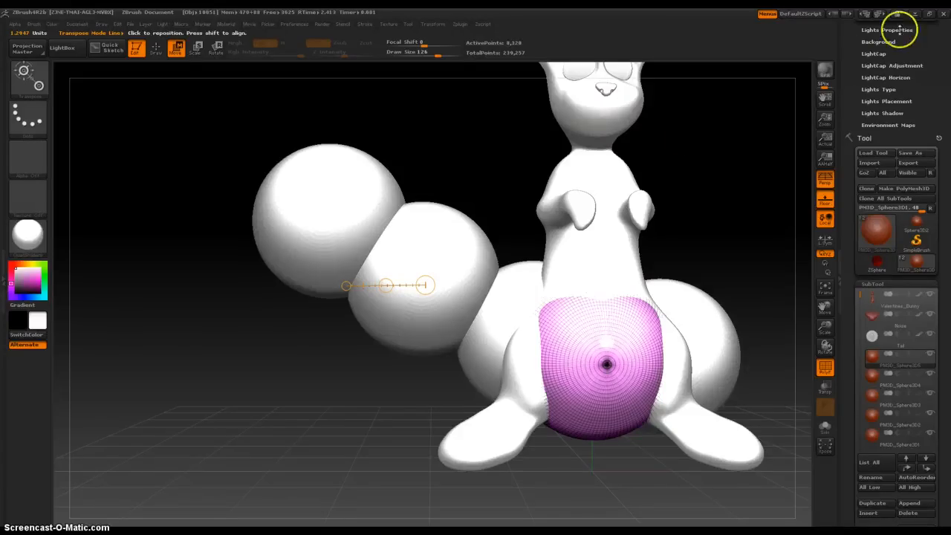
# Render the bunny and the sphere copies with BPR, and examine the bunny's face up close
pyautogui.click(832, 70)
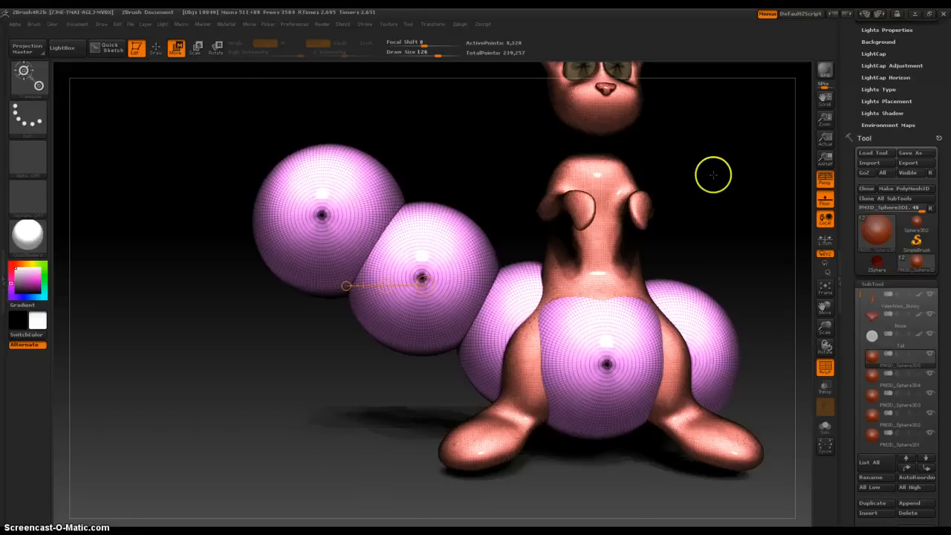
pyautogui.click(711, 176)
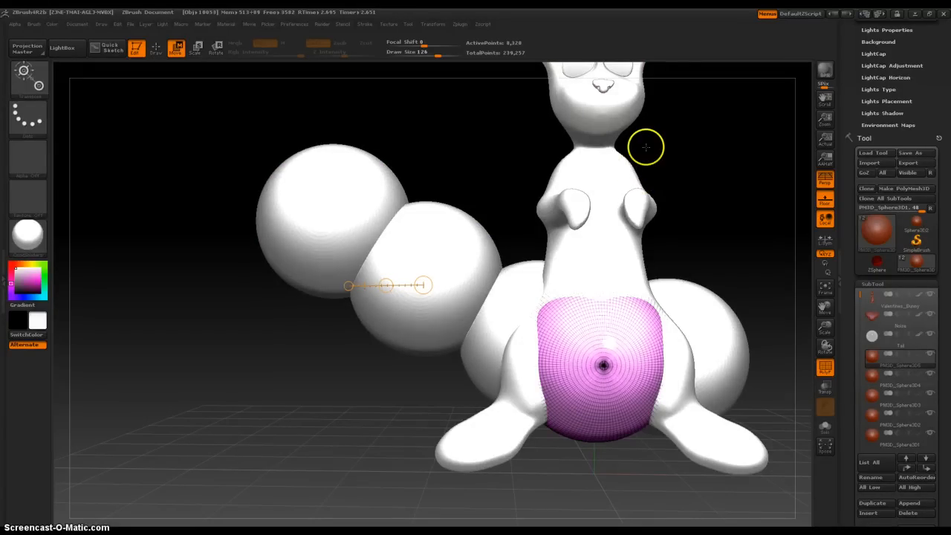
pyautogui.moveTo(661, 132); pyautogui.dragTo(611, 351)
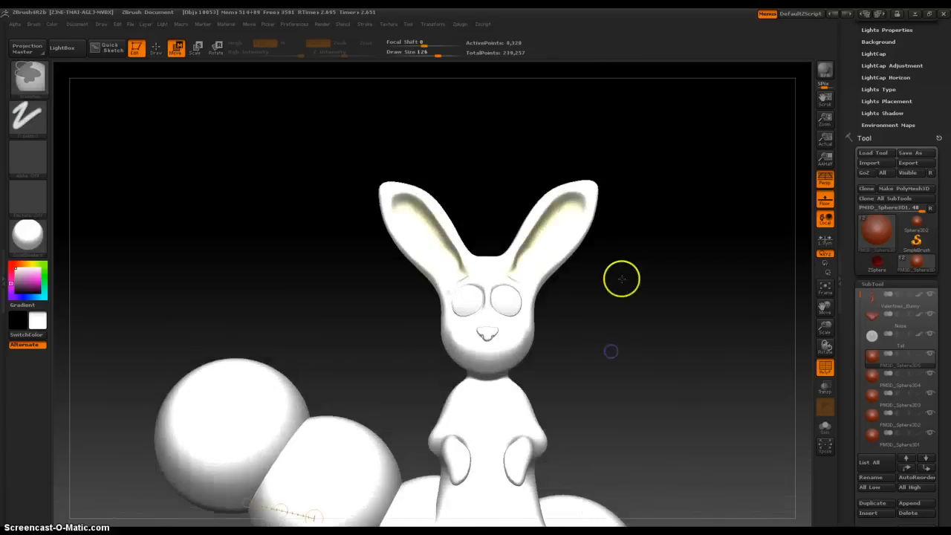
pyautogui.keyDown('ctrl'); pyautogui.moveTo(621, 278); pyautogui.dragTo(627, 450, button='right'); pyautogui.keyUp('ctrl')
pyautogui.keyDown('alt'); pyautogui.moveTo(646, 152); pyautogui.dragTo(341, 369, button='right'); pyautogui.keyUp('alt')
pyautogui.keyDown('alt'); pyautogui.moveTo(364, 260); pyautogui.dragTo(307, 351, button='right'); pyautogui.keyUp('alt')
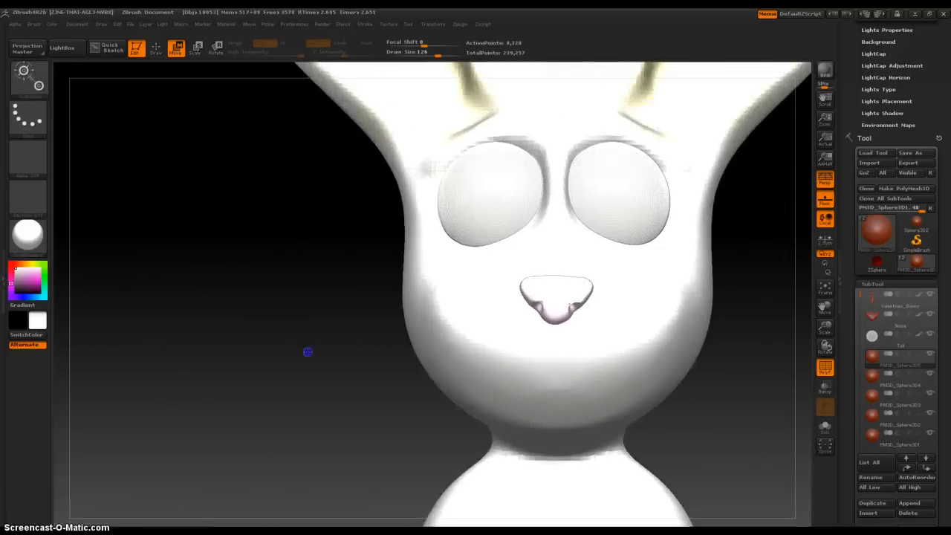